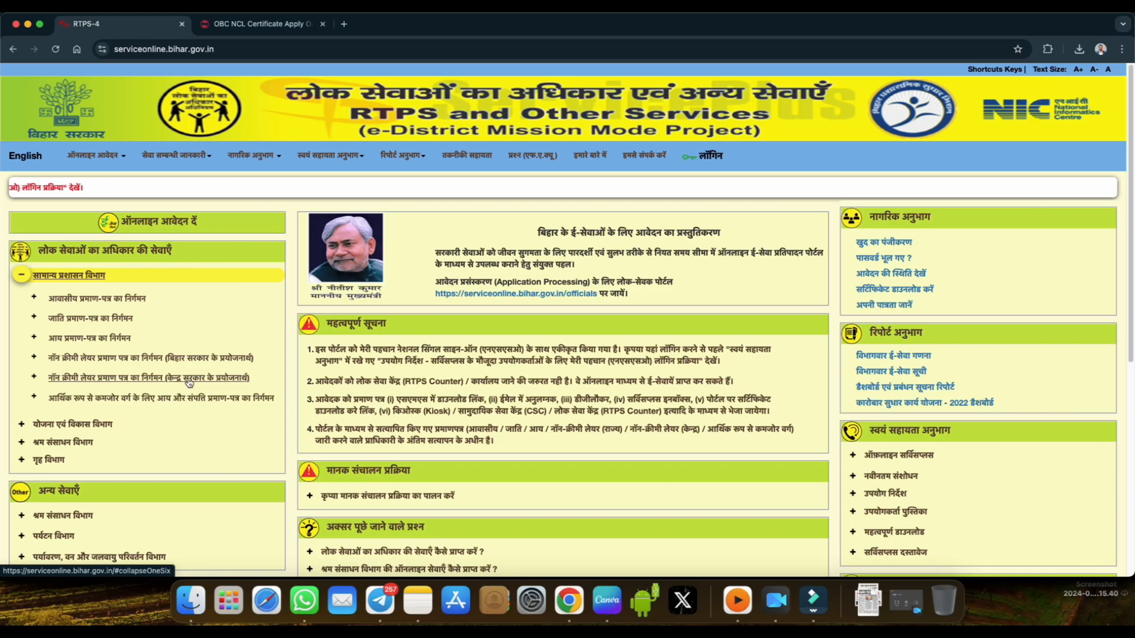
Open the circle-level (अंचल स्तर पर) application form for the central government non-creamy layer certificate.
left_click(187, 380)
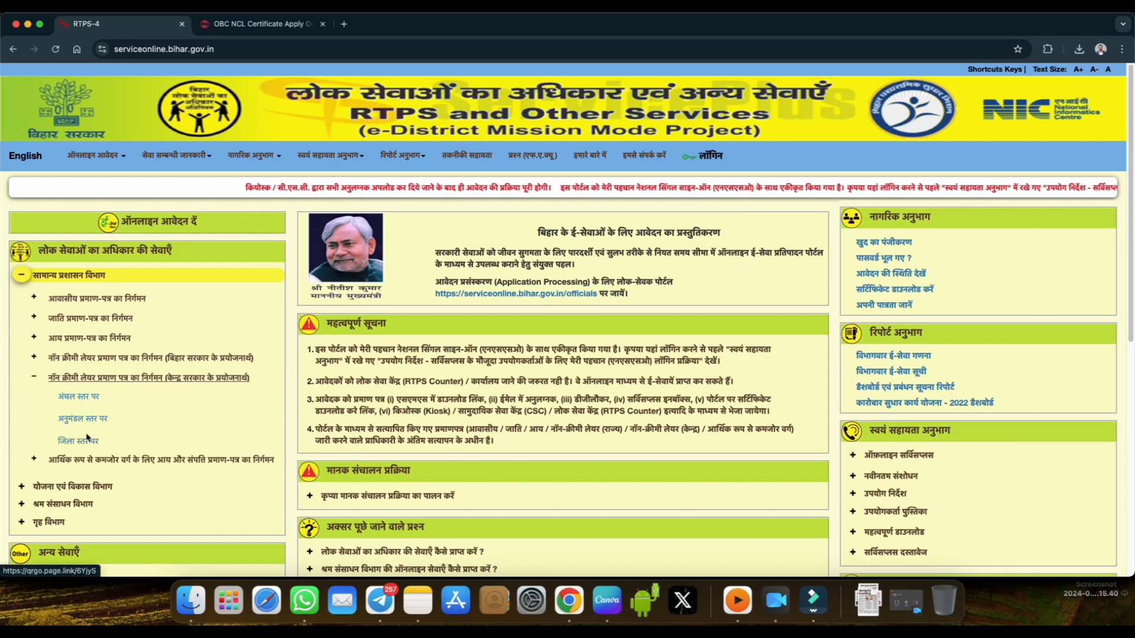
left_click(80, 402)
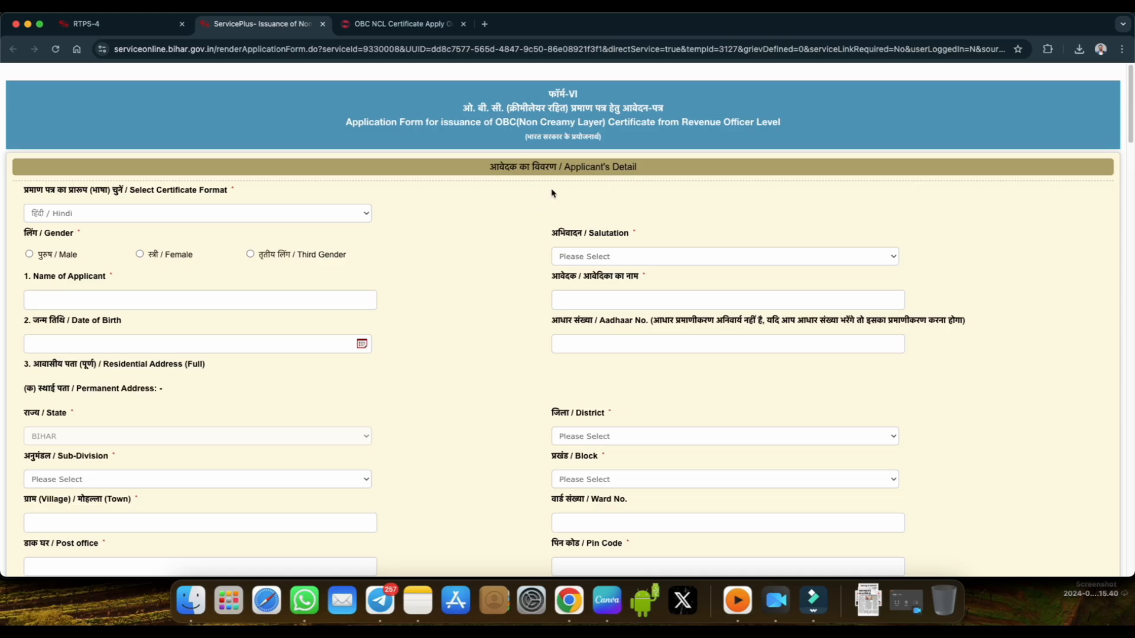
double_click(513, 126)
left_click_drag(521, 124, 606, 135)
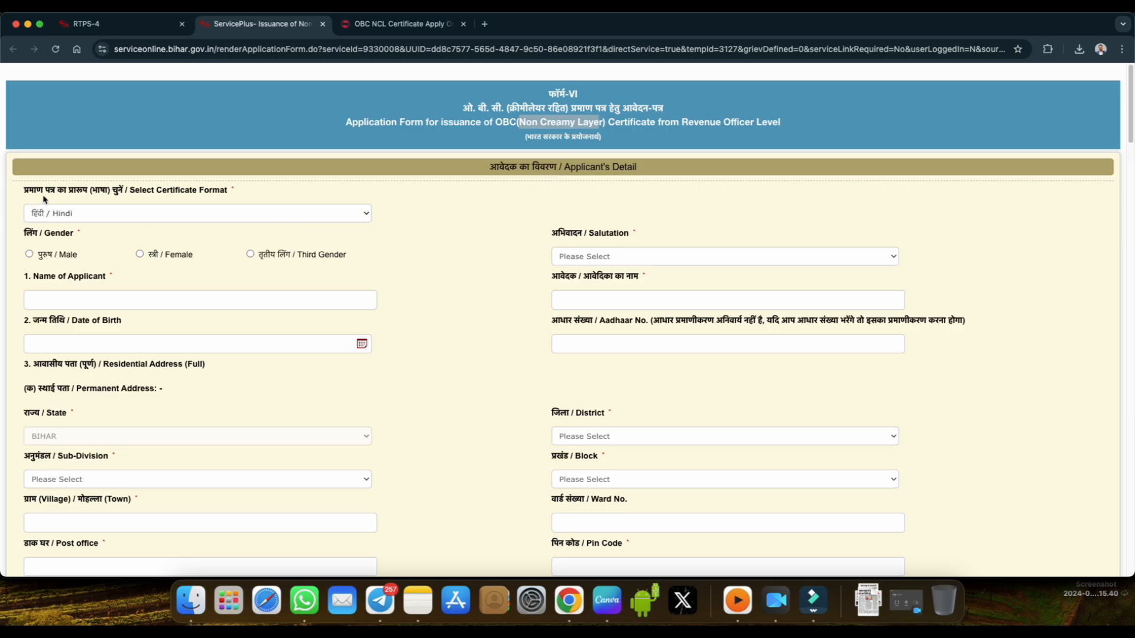
Set the certificate format to English, the applicant's gender to Male and the salutation to कोई अभिवादन नहीं.
left_click(91, 218)
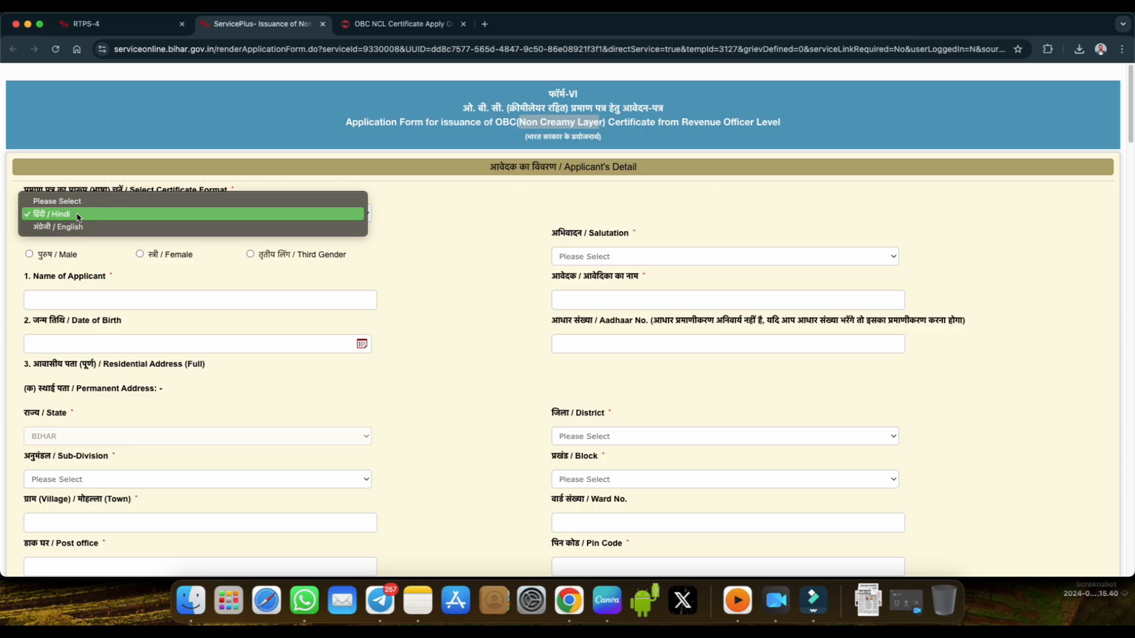
left_click(66, 227)
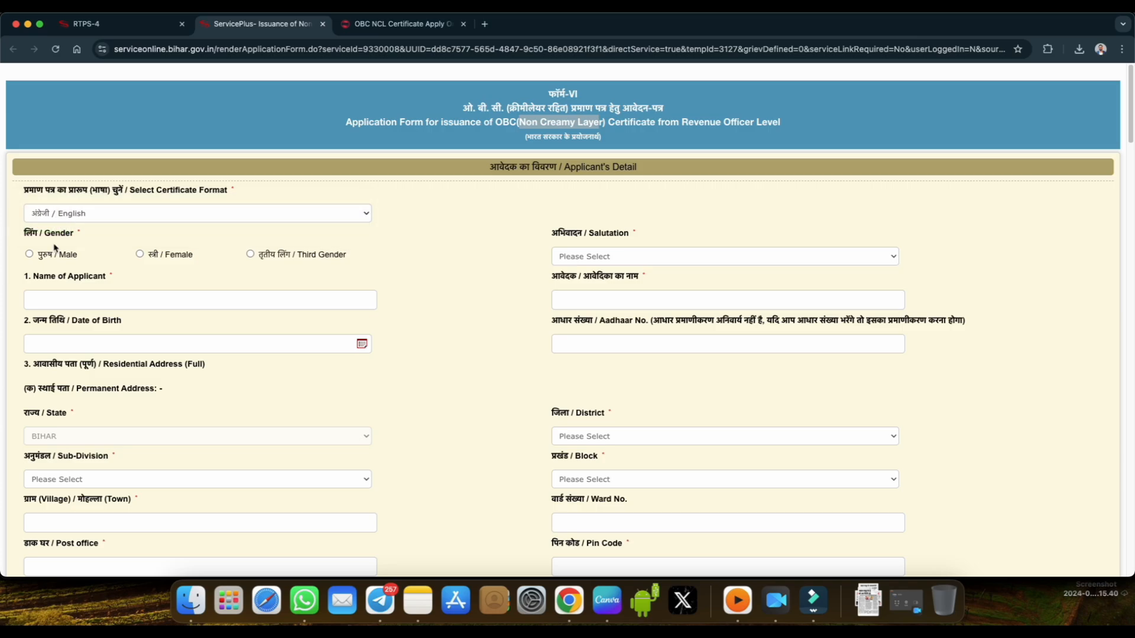
left_click(30, 255)
left_click(574, 258)
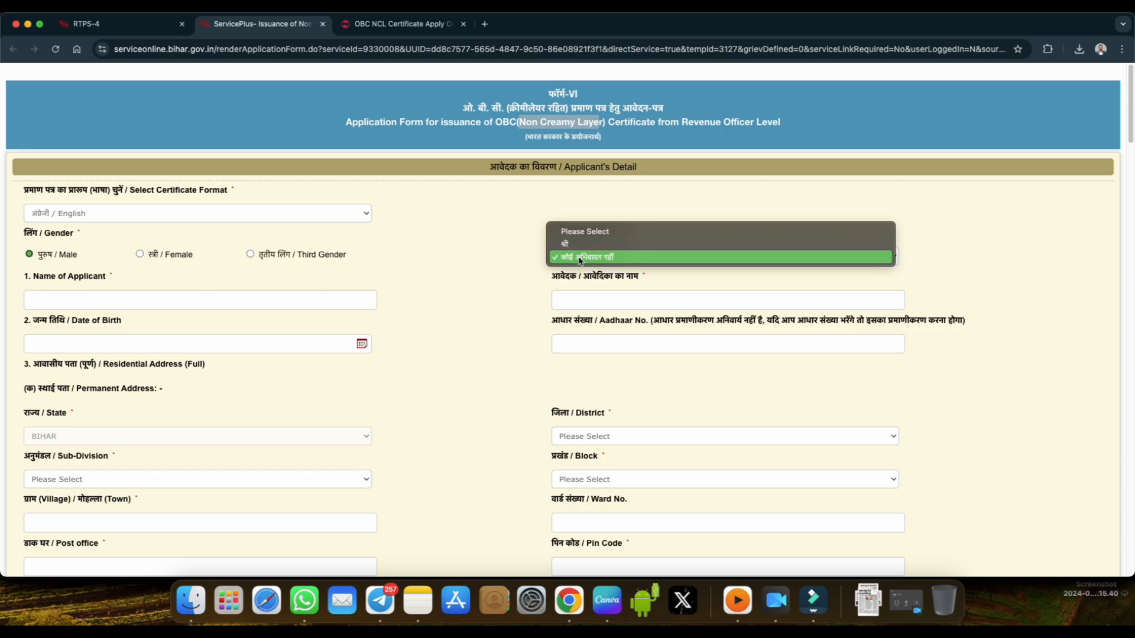
left_click(578, 258)
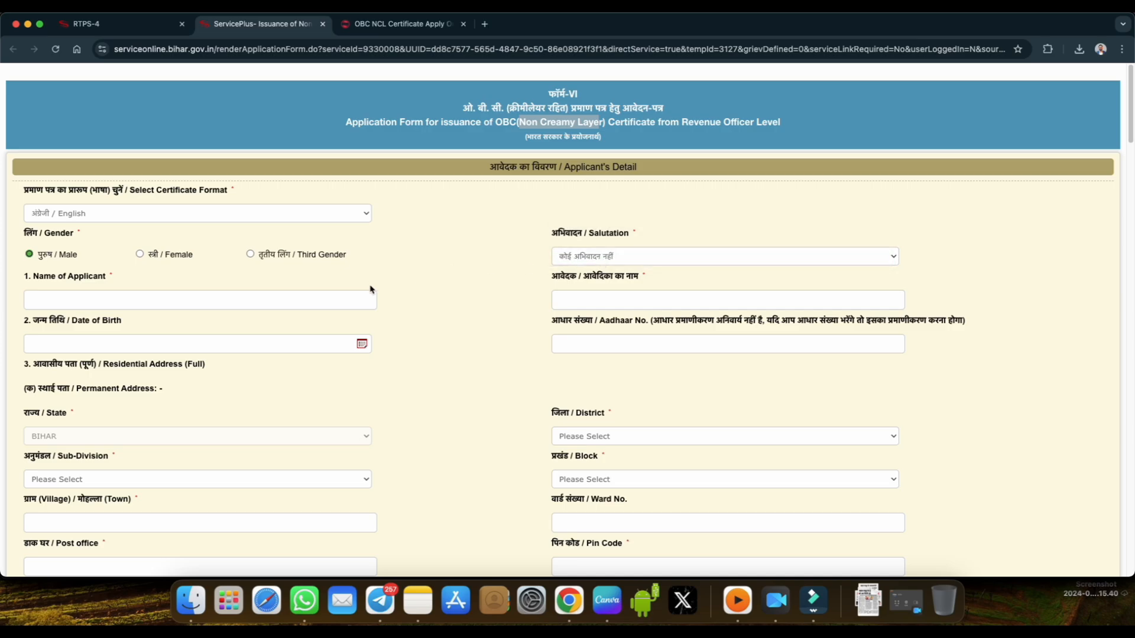
Enter the applicant's full name in the English name field.
scroll(435, 277, "down", 5)
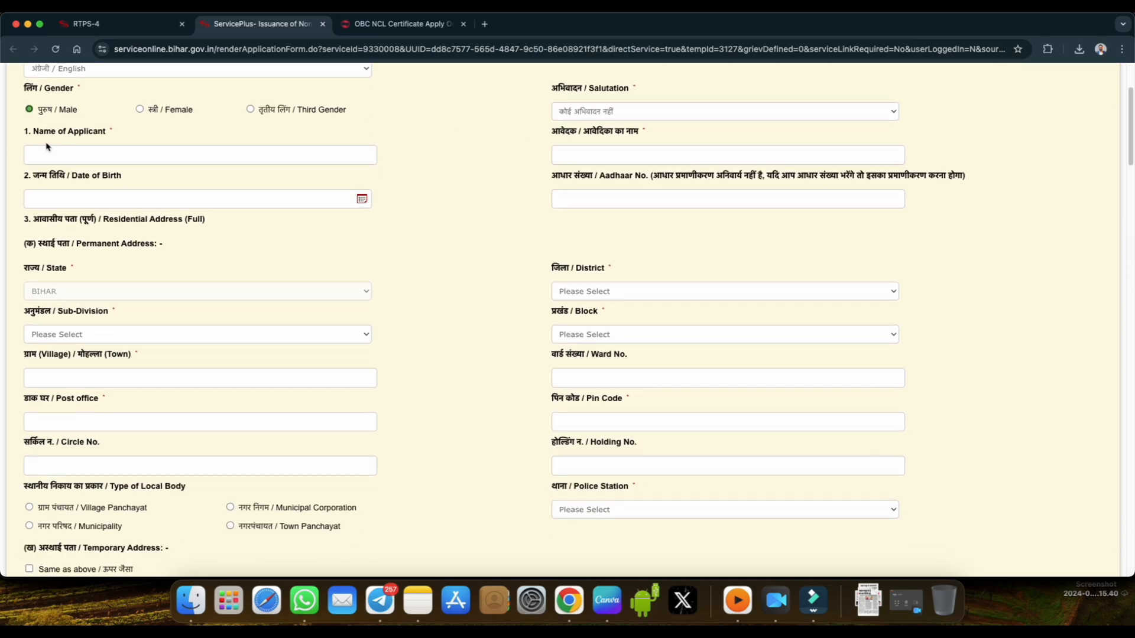
left_click_drag(32, 131, 108, 138)
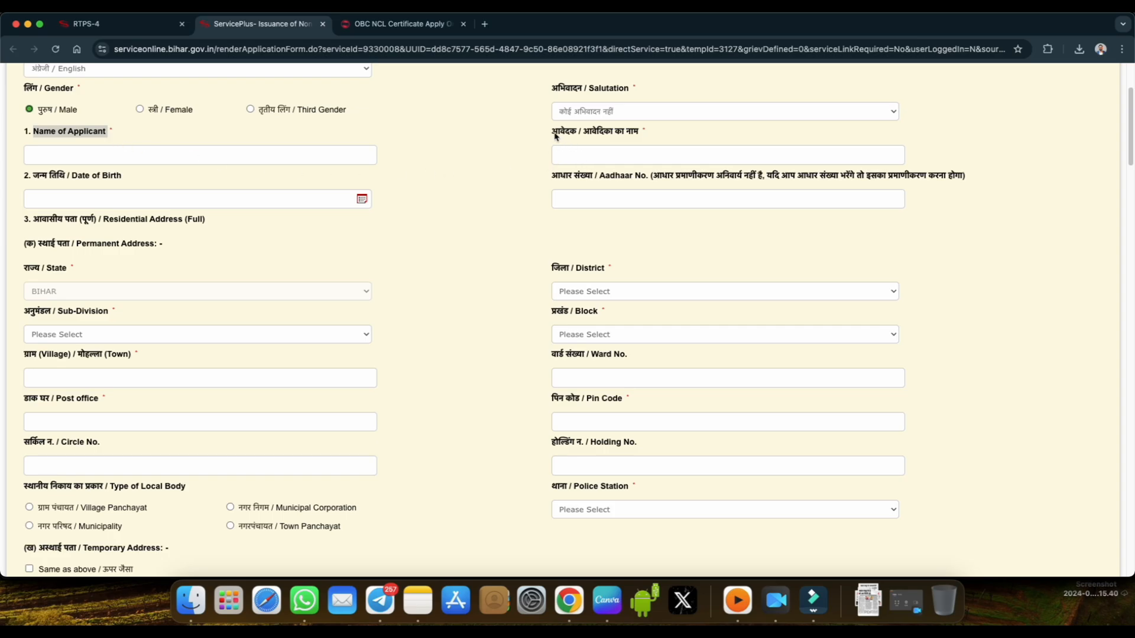
left_click(181, 158)
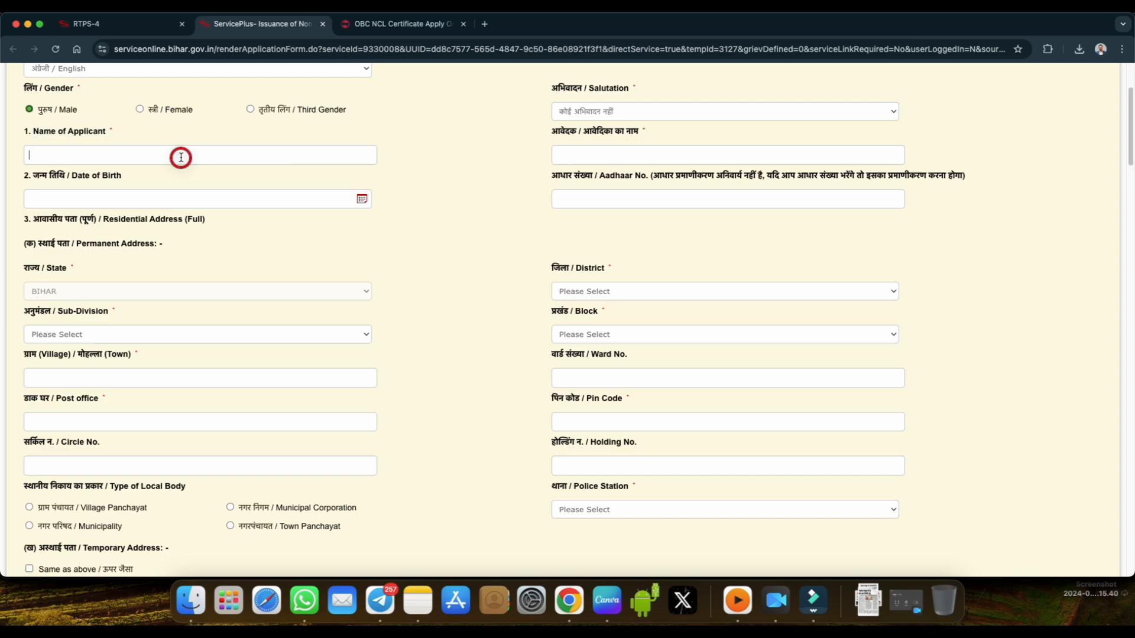
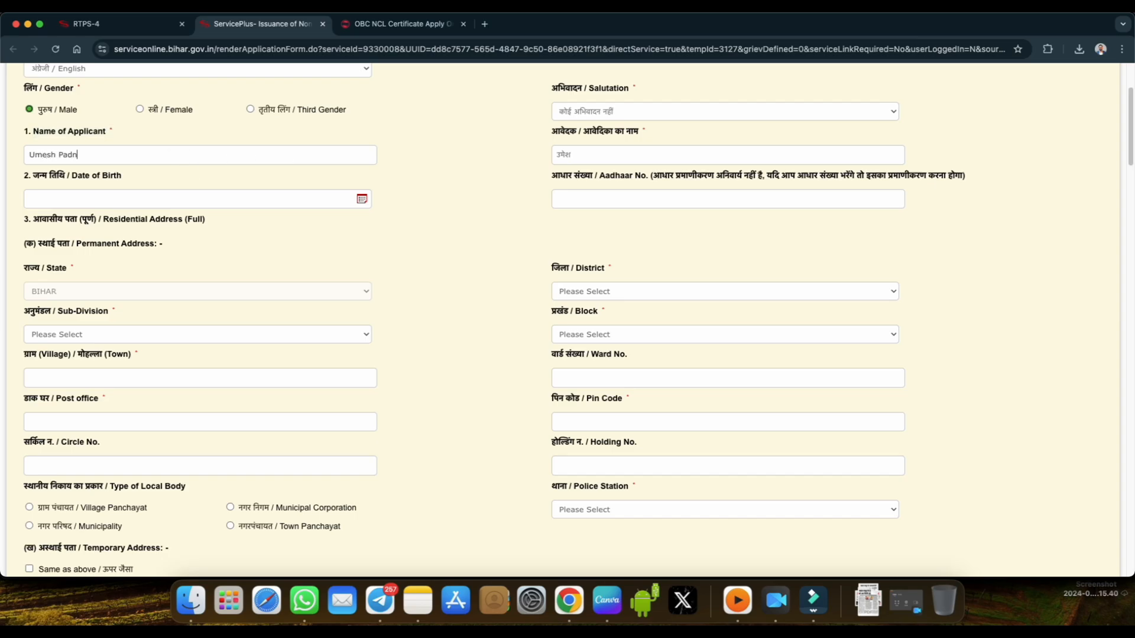
left_click_drag(33, 175, 65, 175)
left_click(360, 199)
left_click(405, 198)
left_click_drag(552, 176, 599, 177)
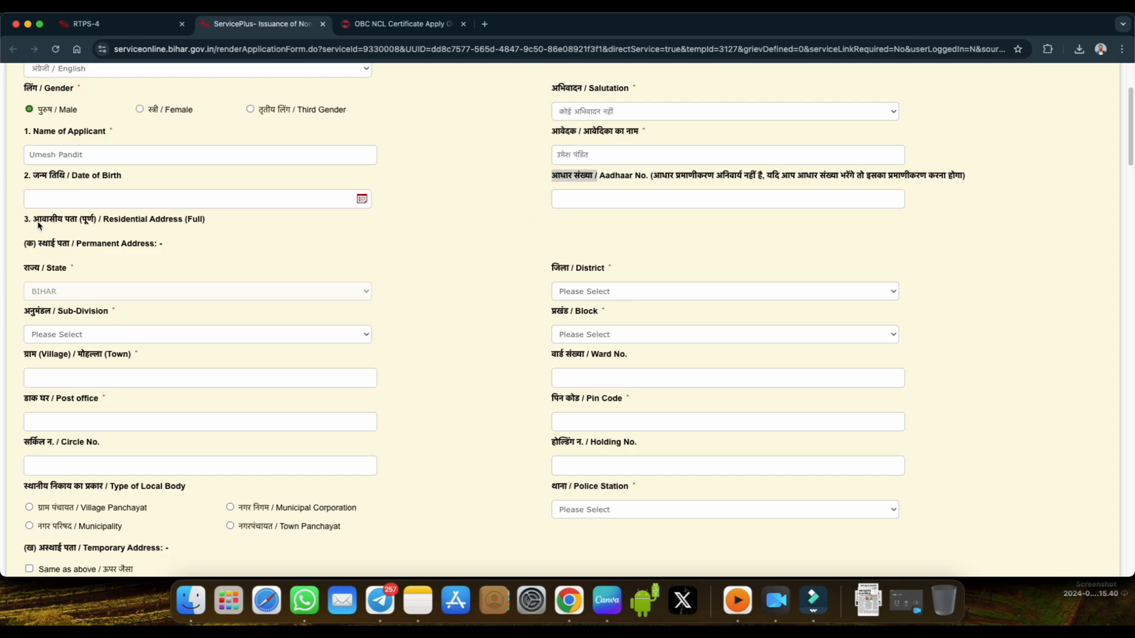
left_click_drag(36, 221, 71, 220)
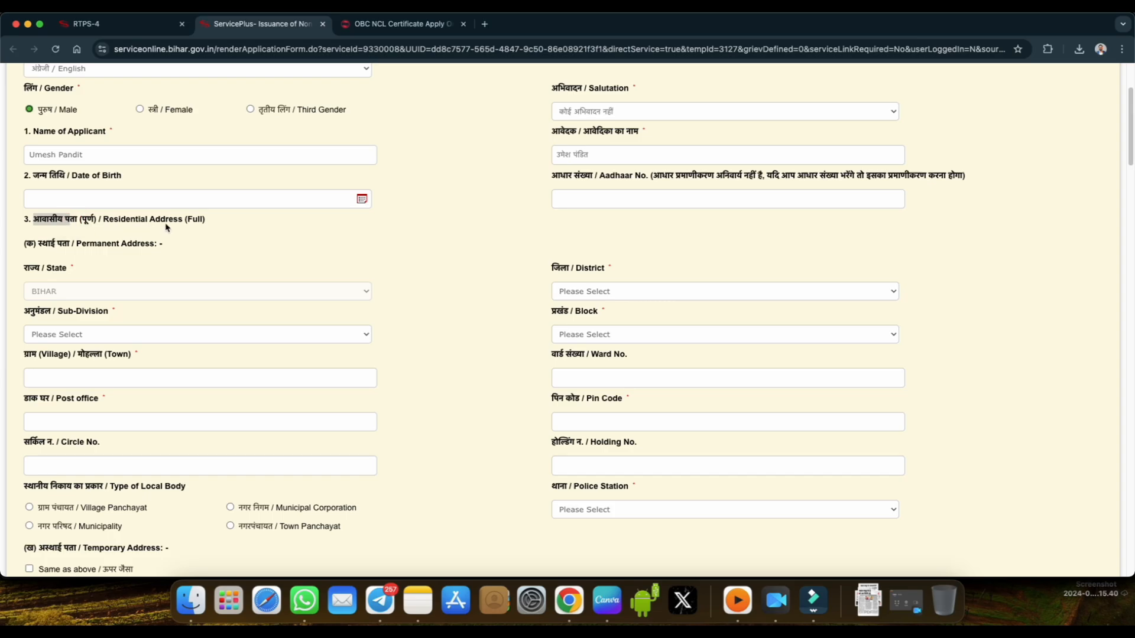
Set the permanent address district to GOPALGANJ, the sub-division to GOPALGANJ and the block to BARAULI.
scroll(177, 266, "down", 1)
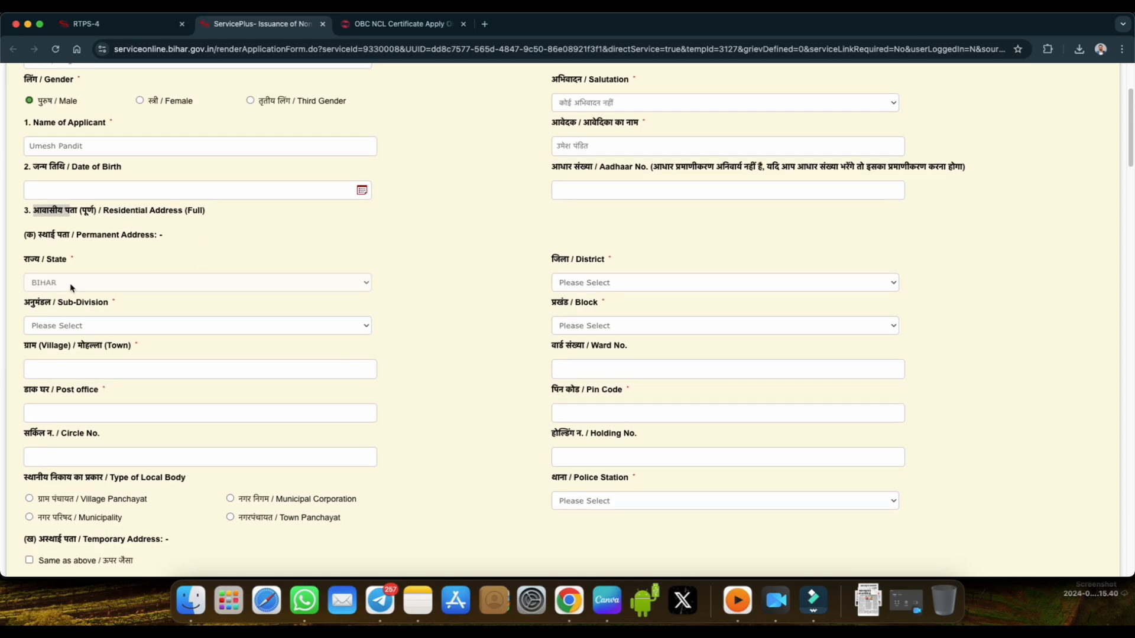
left_click(582, 284)
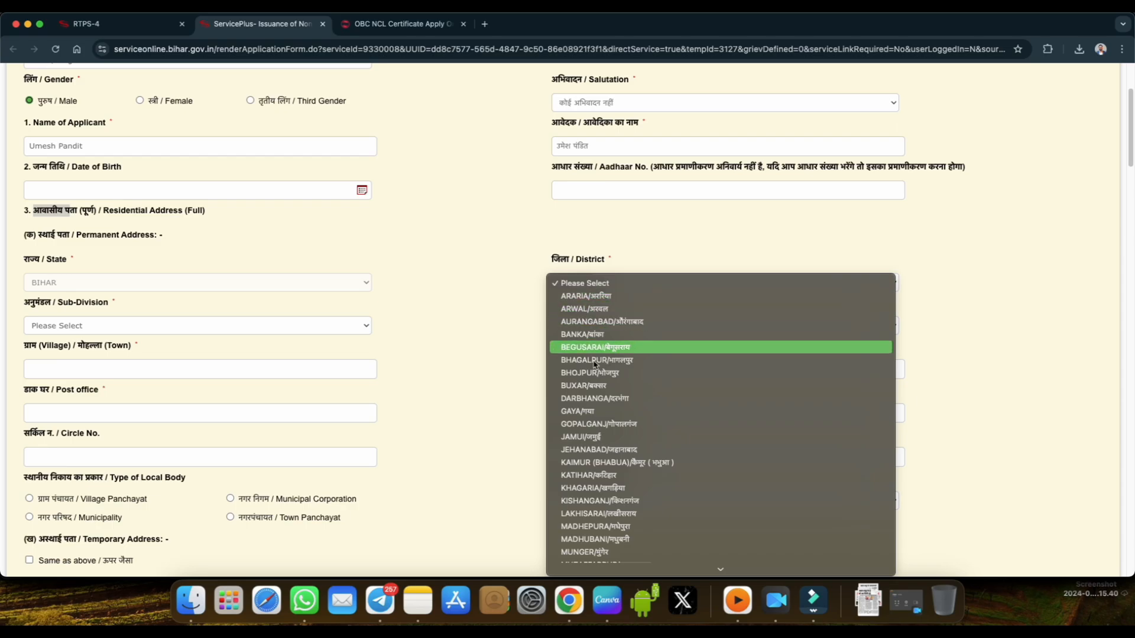
left_click(599, 422)
scroll(583, 304, "down", 2)
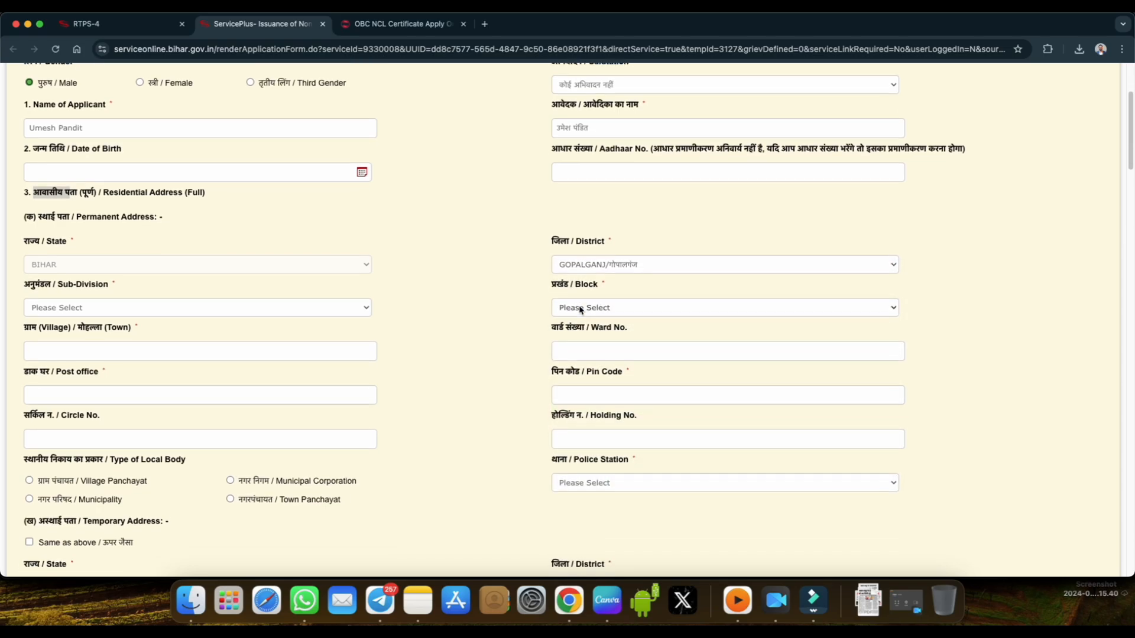
left_click(67, 297)
left_click(68, 308)
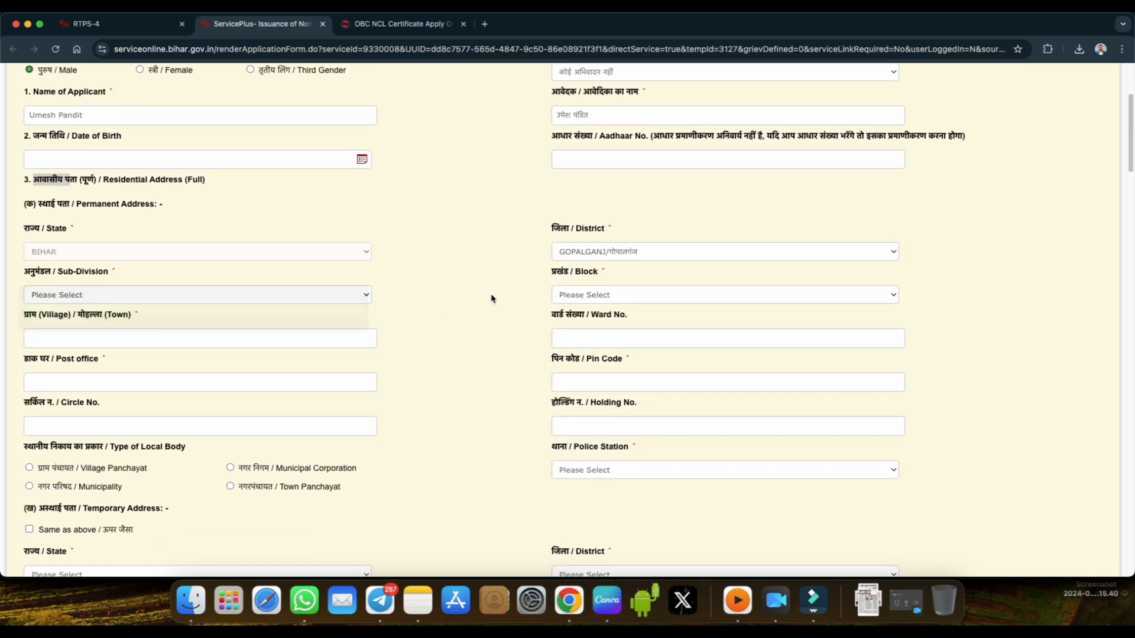
left_click(574, 296)
left_click(585, 321)
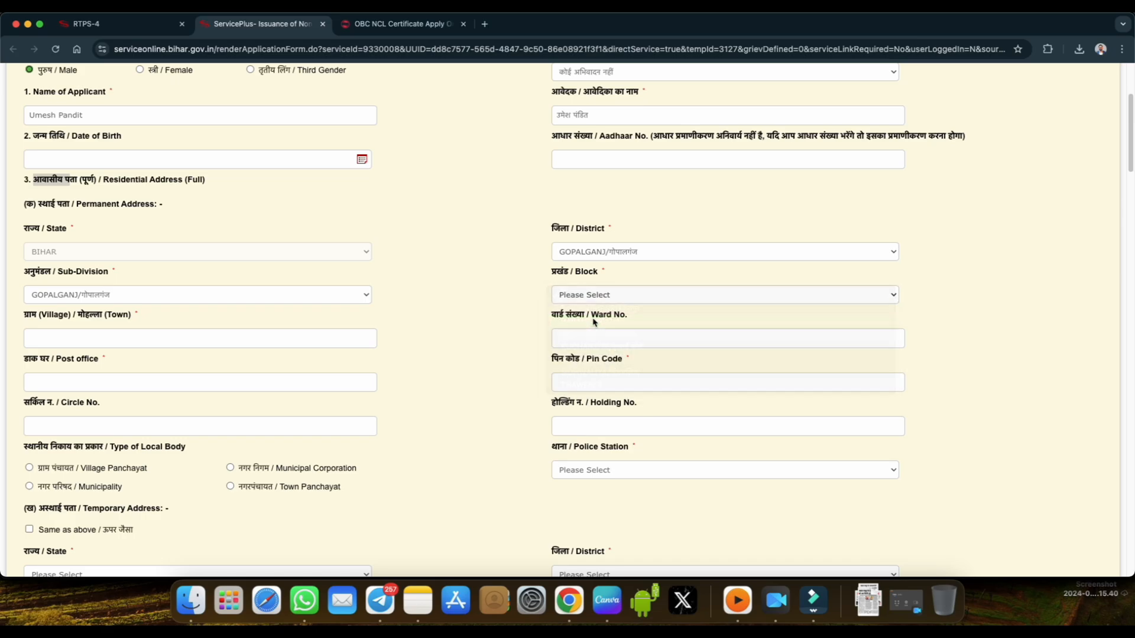
Review the permanent address fields for village, ward, post office, PIN code, circle number and holding number.
scroll(413, 334, "down", 1)
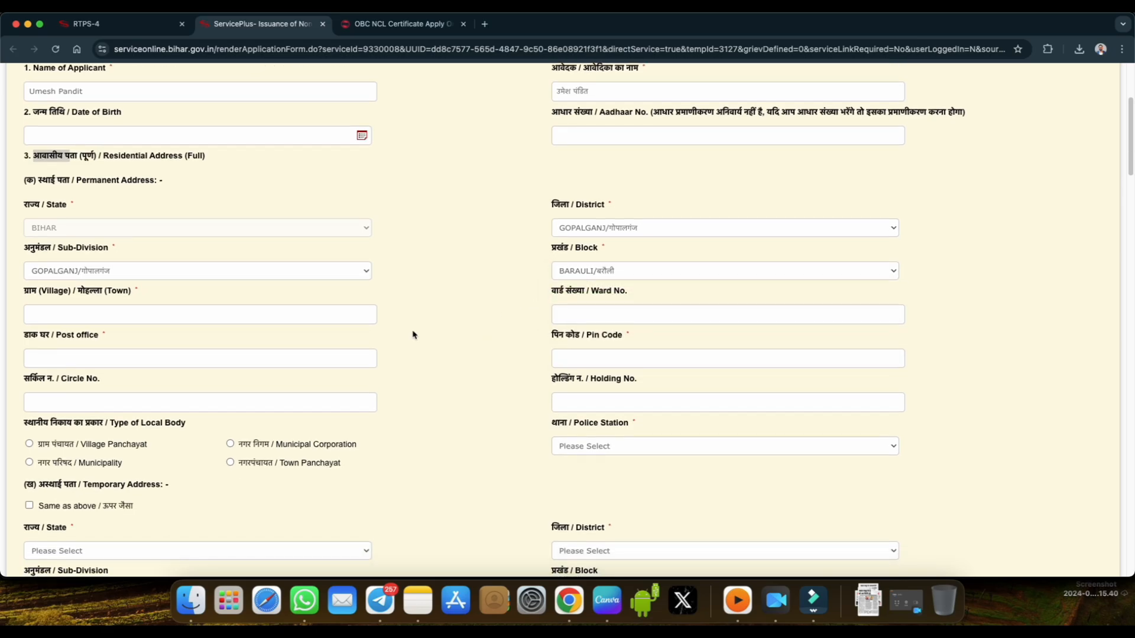
double_click(30, 291)
left_click_drag(556, 291, 626, 291)
left_click_drag(56, 335, 95, 335)
left_click_drag(585, 335, 613, 336)
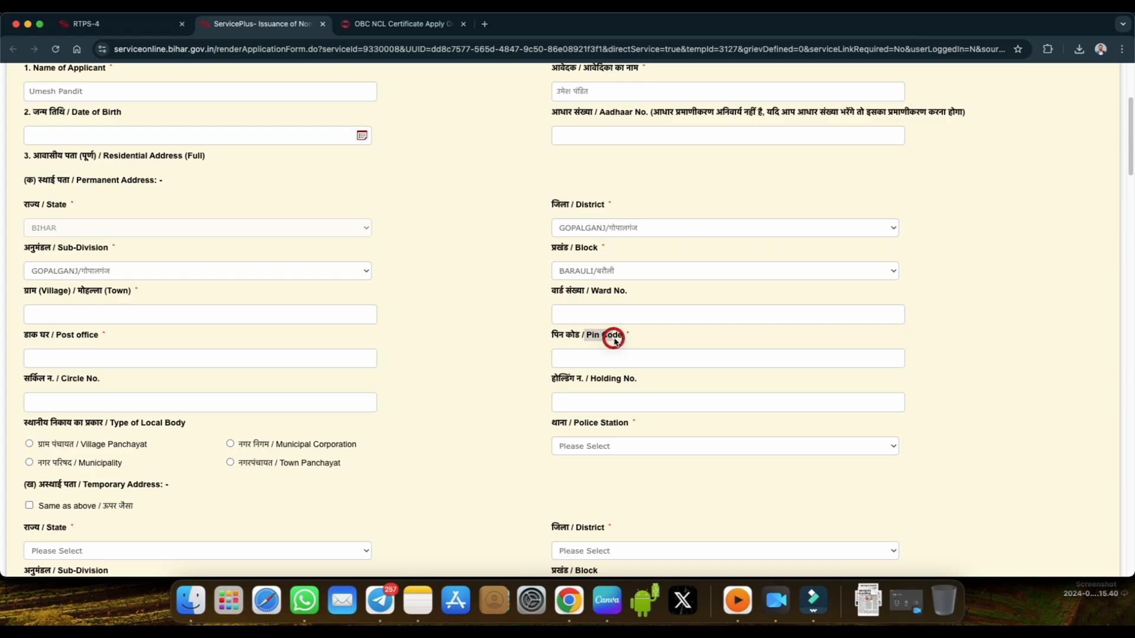
scroll(413, 342, "down", 3)
left_click_drag(62, 283, 97, 286)
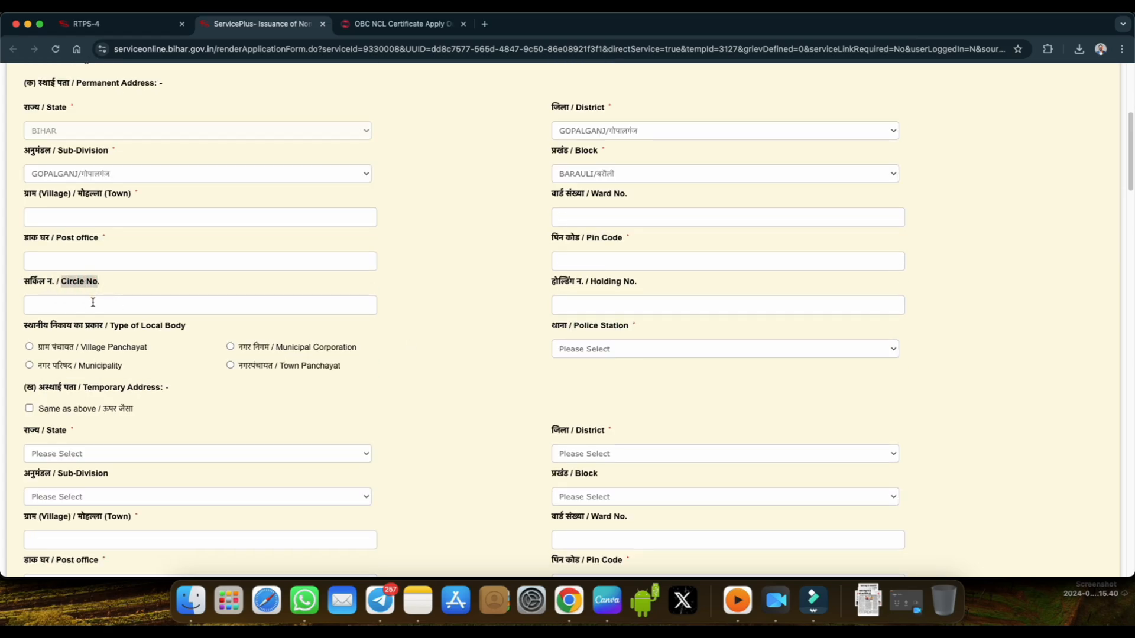
left_click_drag(553, 283, 577, 283)
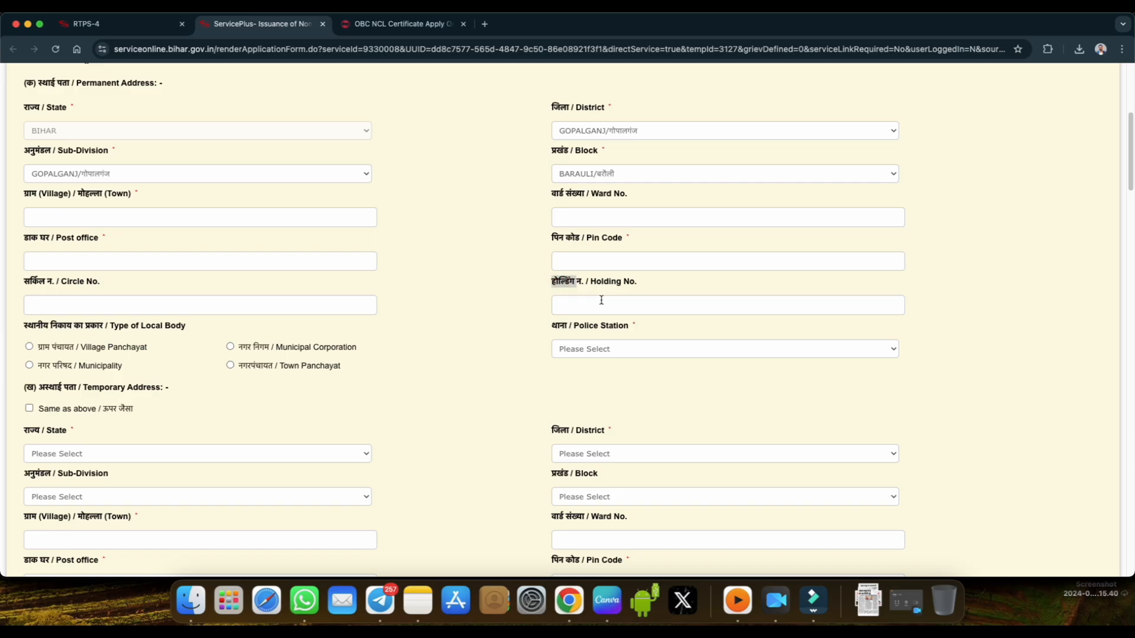
scroll(438, 345, "down", 2)
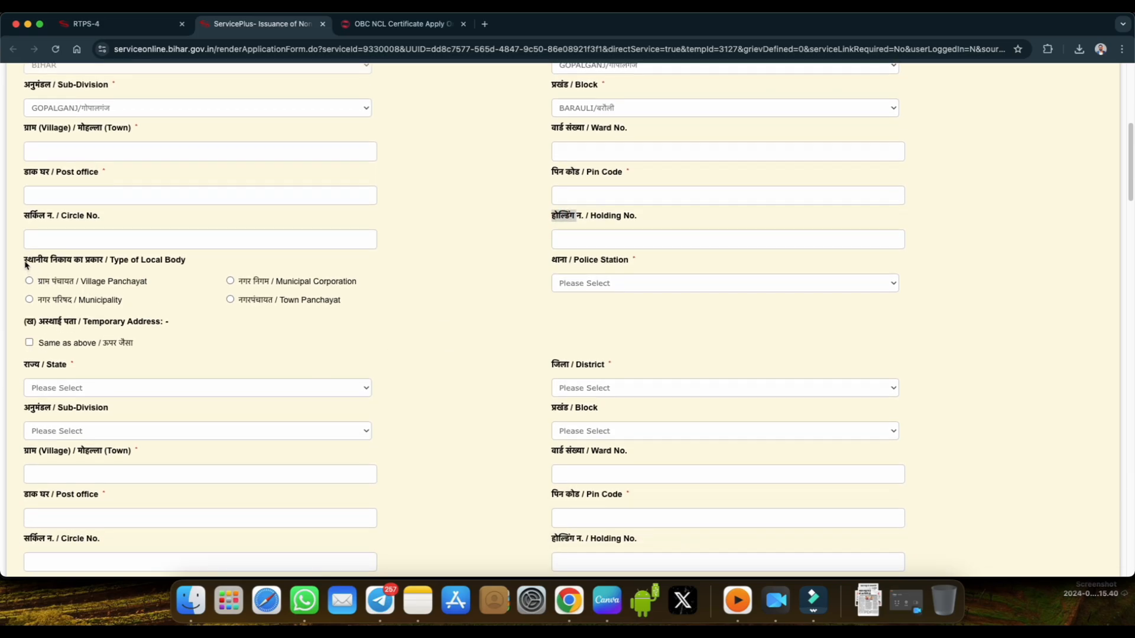
Set the permanent address local body type to Village Panchayat, the police station to Barauli and the village panchayat to KAHLA.
left_click_drag(24, 260, 100, 266)
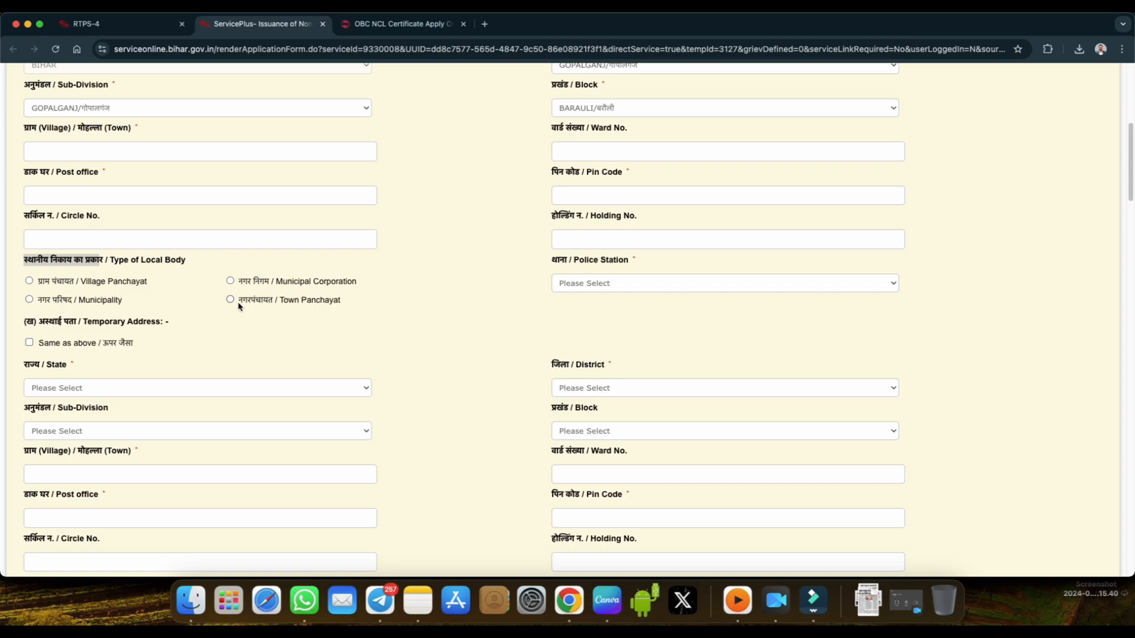
left_click(30, 282)
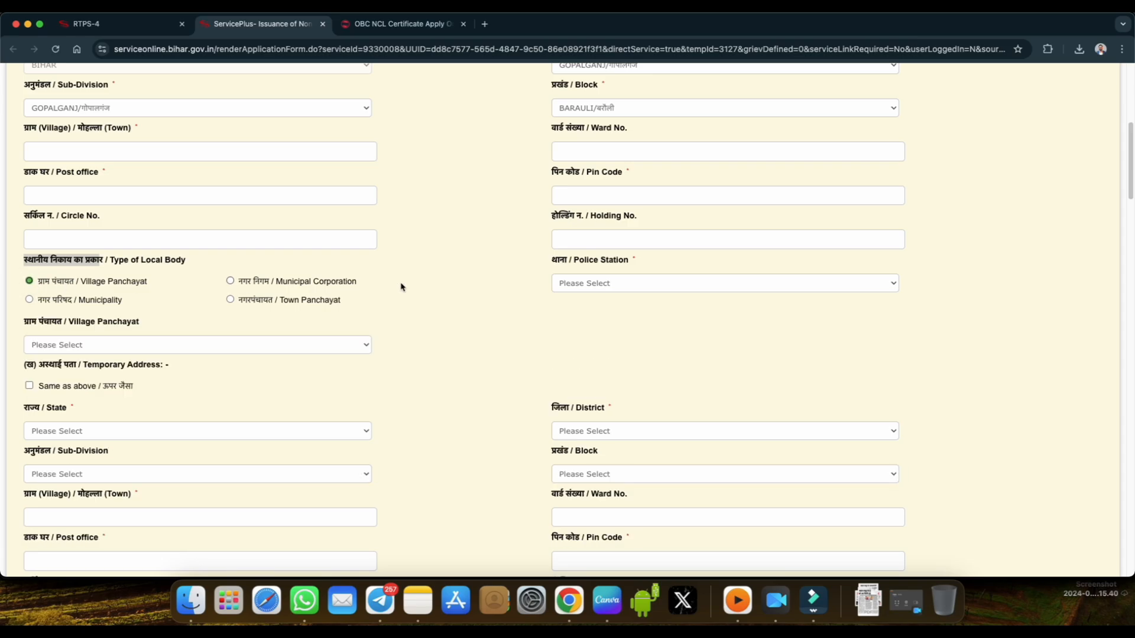
left_click(590, 285)
left_click(591, 306)
left_click(59, 346)
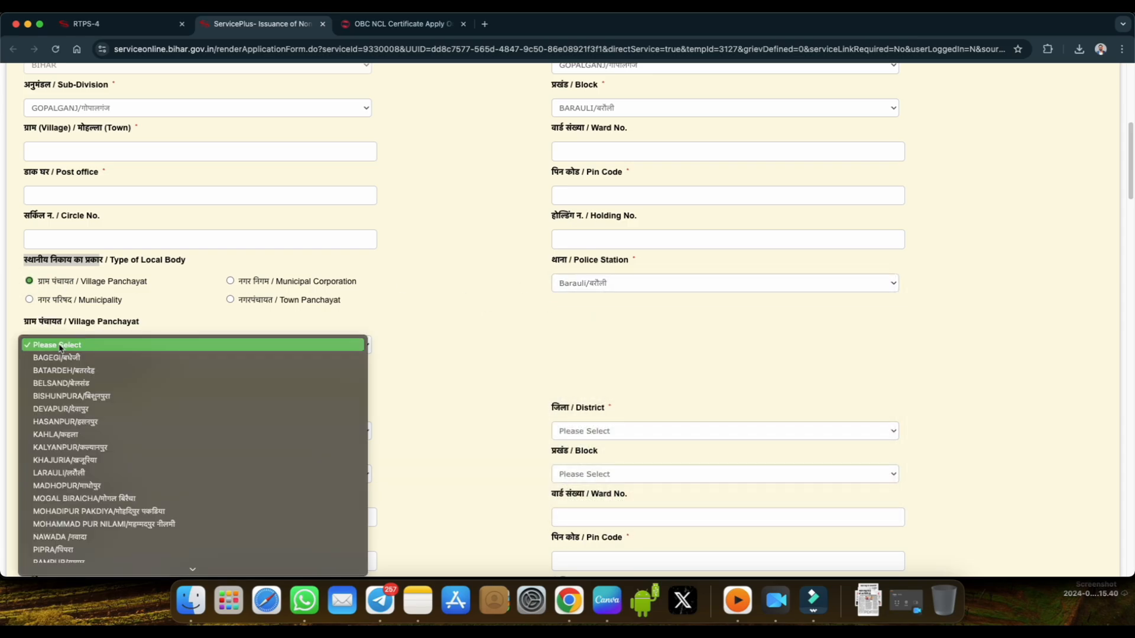
left_click(67, 438)
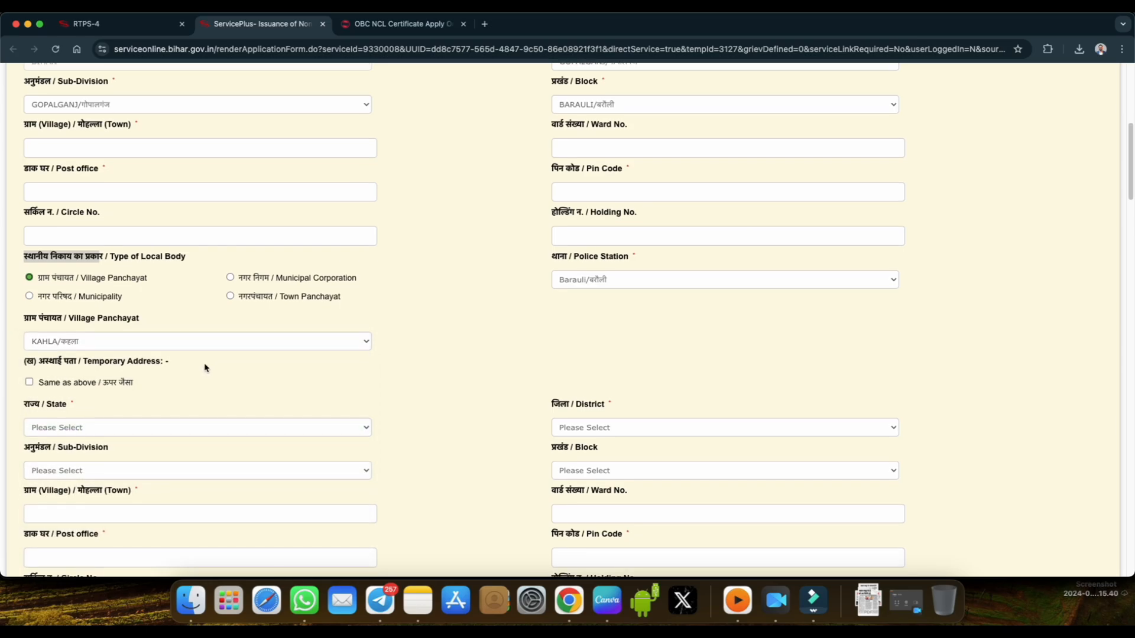
Set the temporary address state to DELHI and its district to EAST.
scroll(204, 367, "down", 1)
left_click_drag(39, 312, 72, 317)
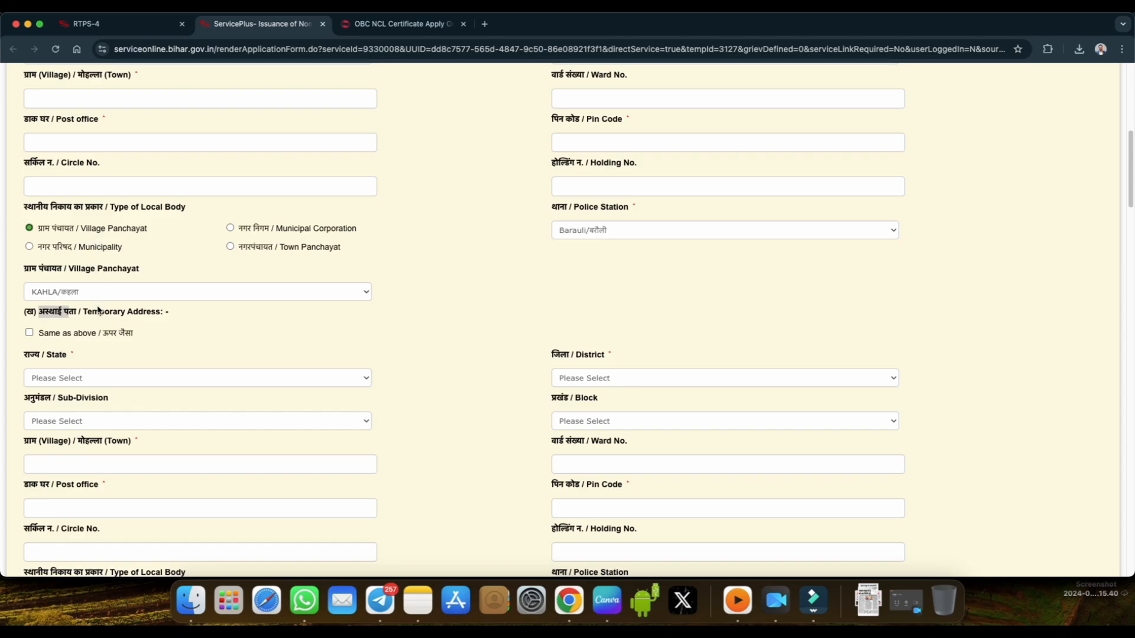
left_click_drag(85, 314, 88, 313)
left_click(112, 381)
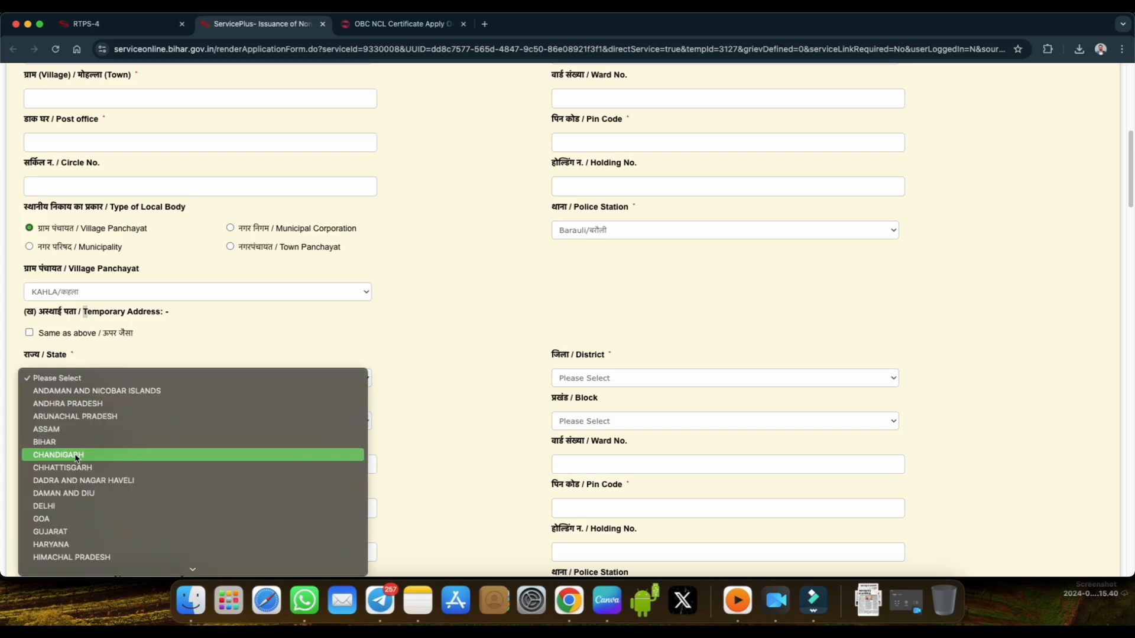
left_click(74, 506)
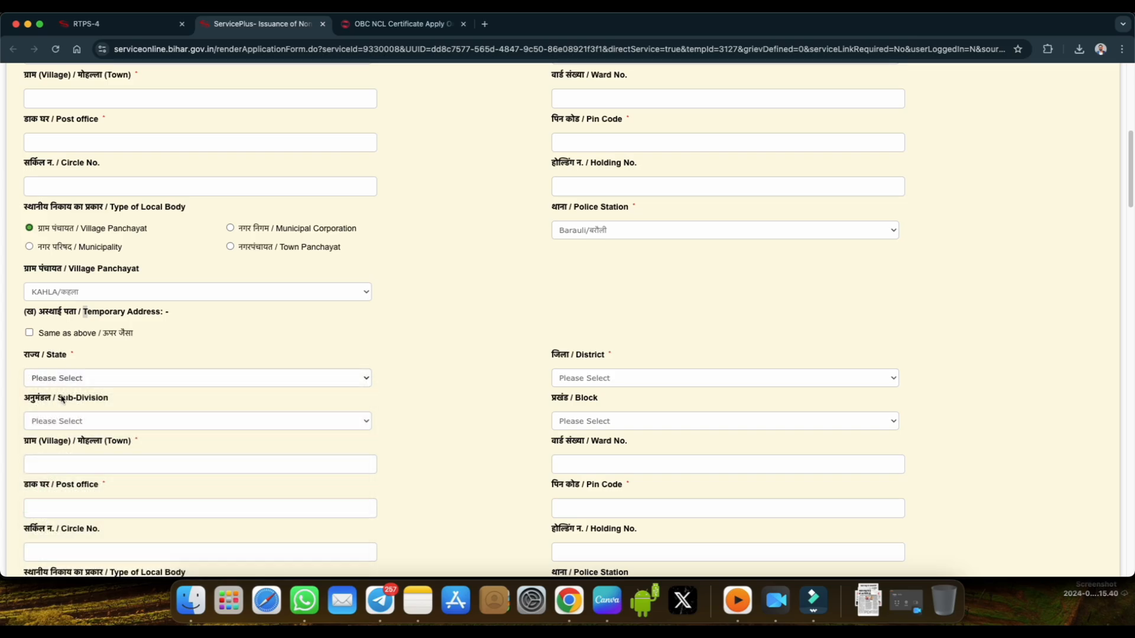
left_click(571, 378)
left_click(572, 404)
Review the remaining temporary address fields, including the same-as-above option, local body type and police station.
scroll(650, 463, "down", 1)
scroll(650, 463, "down", 3)
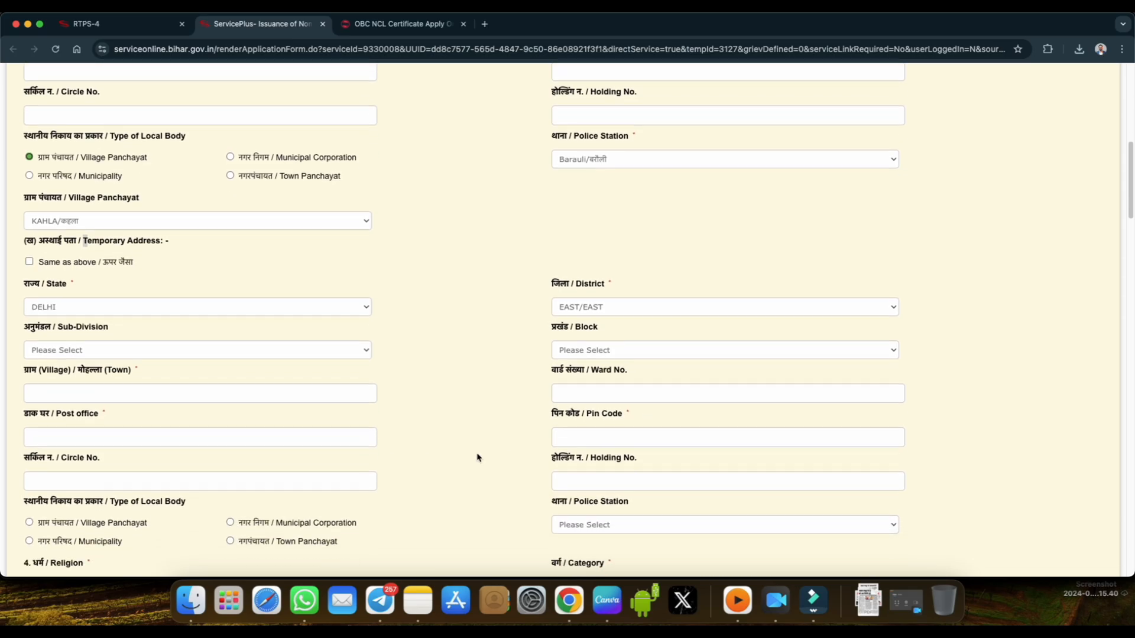
scroll(516, 456, "down", 1)
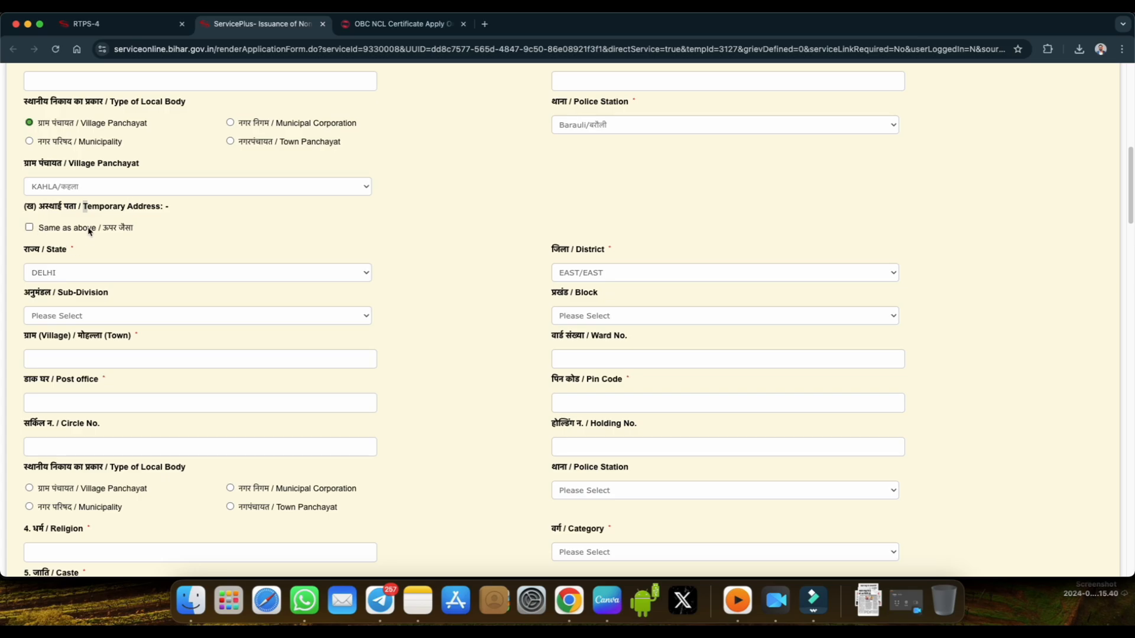
scroll(354, 284, "down", 4)
scroll(357, 289, "down", 2)
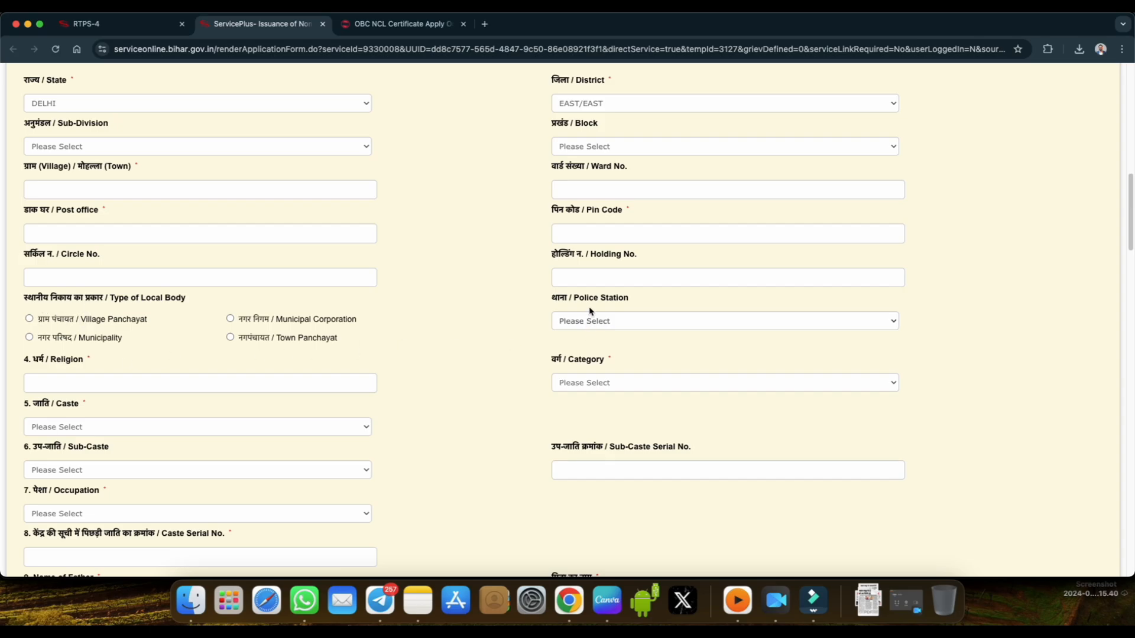
left_click_drag(574, 298, 627, 302)
Enter Hindu as the religion and set the category to अन्य पिछड़ा वर्ग.
scroll(523, 281, "down", 2)
scroll(523, 281, "down", 2)
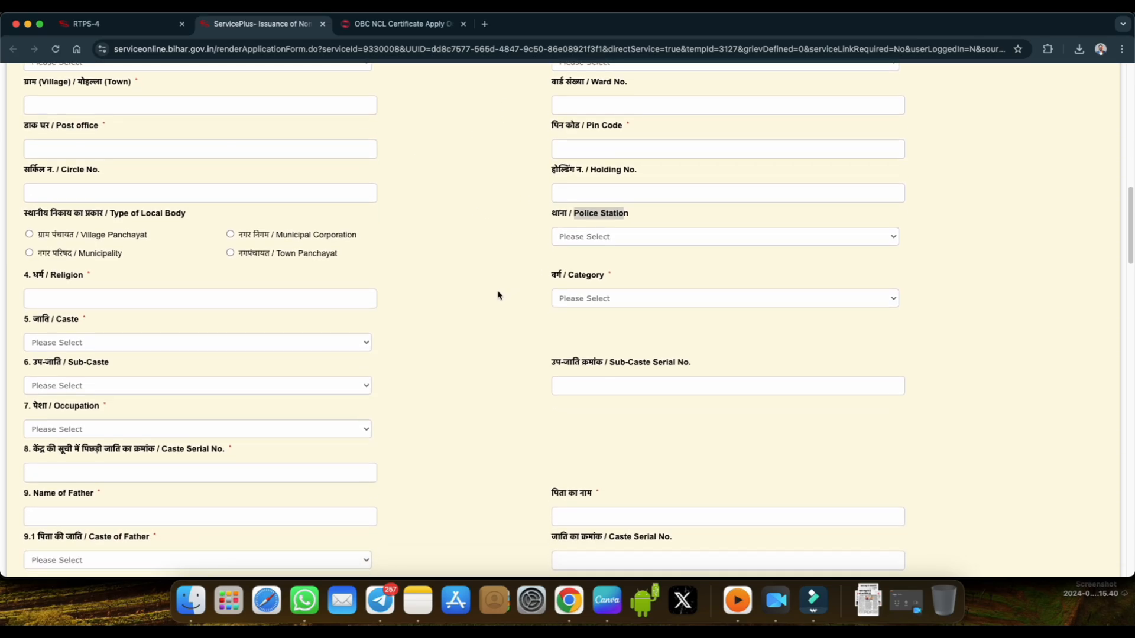
left_click(65, 290)
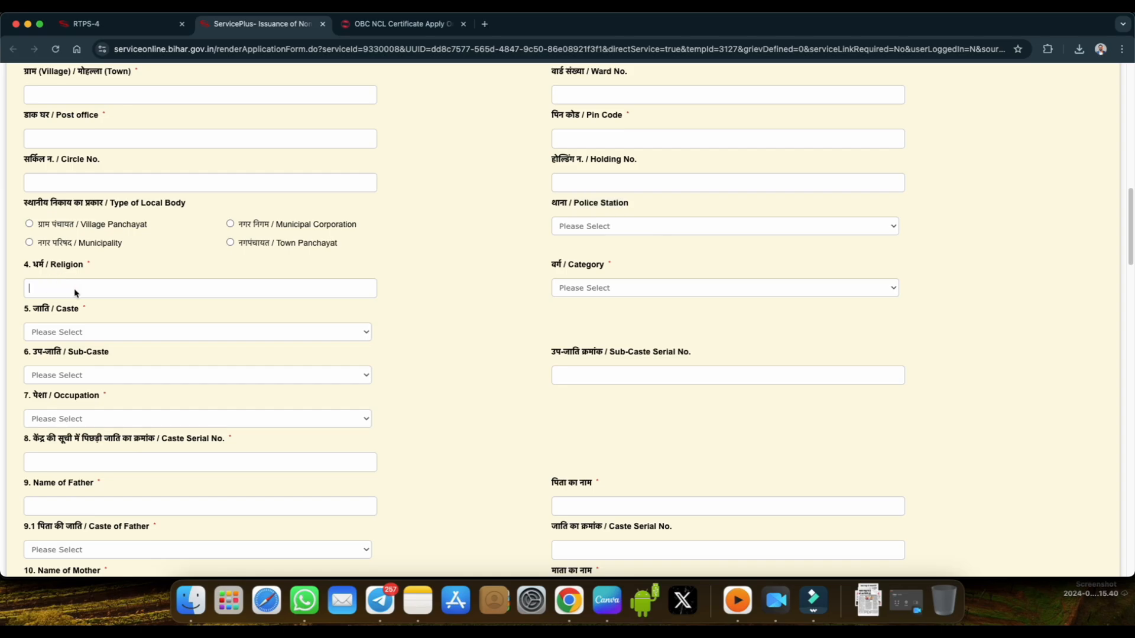
type("Hindu")
left_click(592, 287)
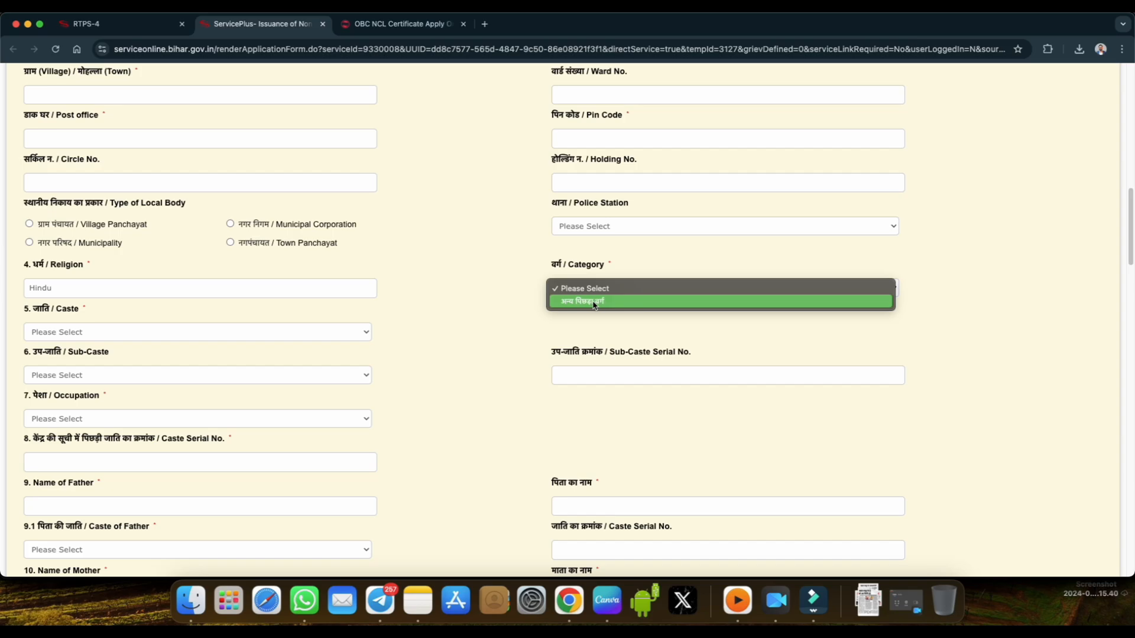
left_click(594, 303)
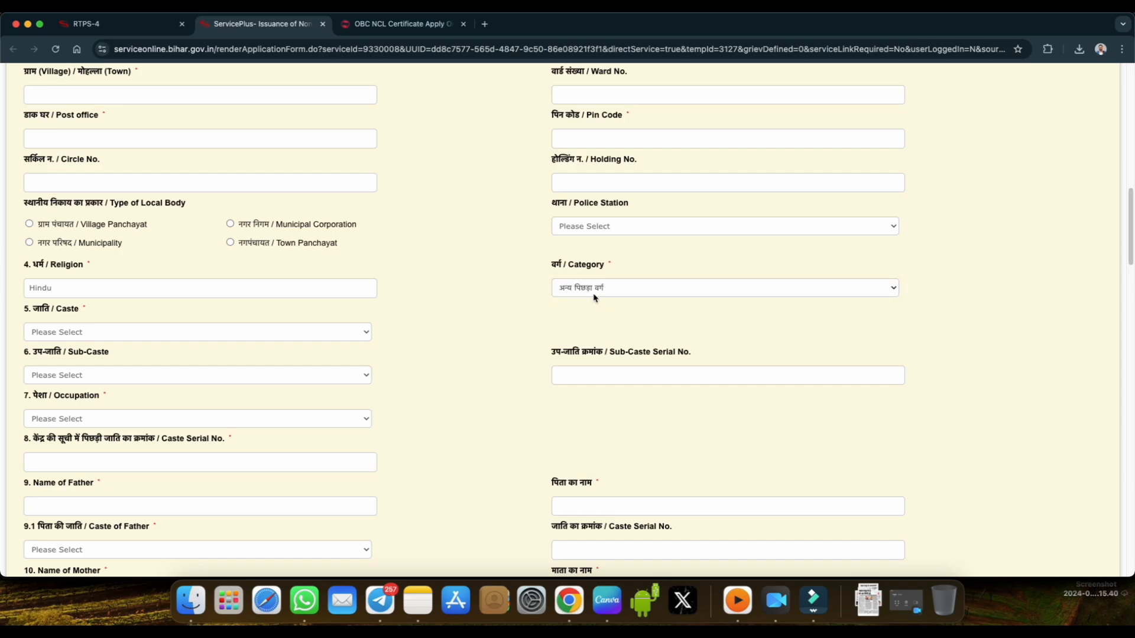
Set the applicant's caste to Prajapati (Kumbhar)/प्रजापति(कुम्हार).
left_click(119, 332)
scroll(121, 422, "down", 4)
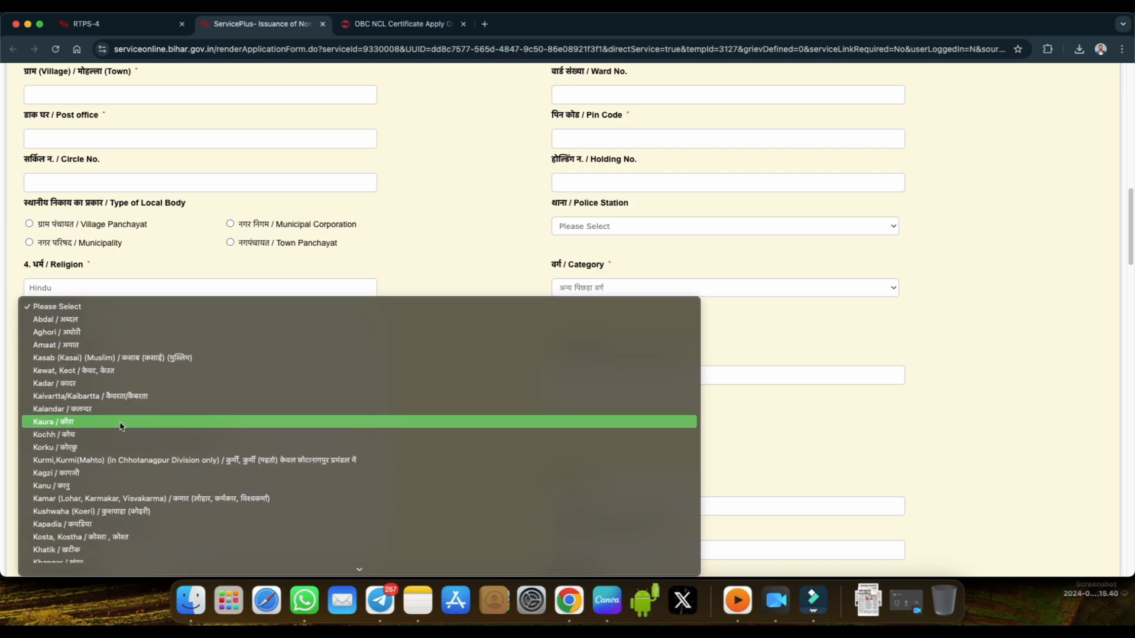
scroll(121, 426, "down", 2)
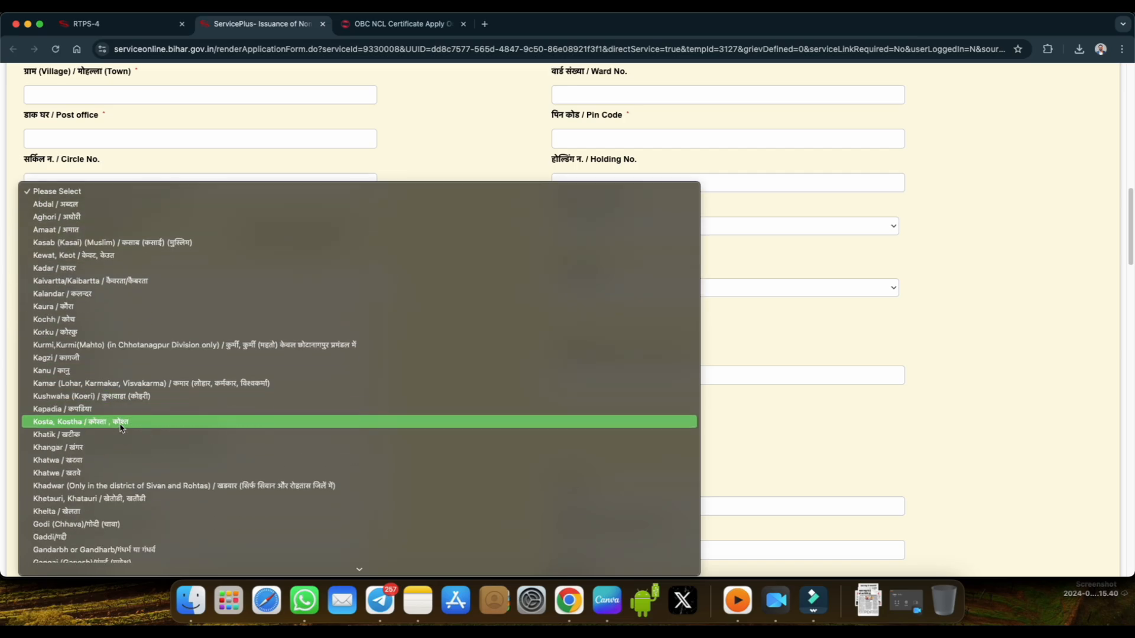
scroll(120, 427, "down", 15)
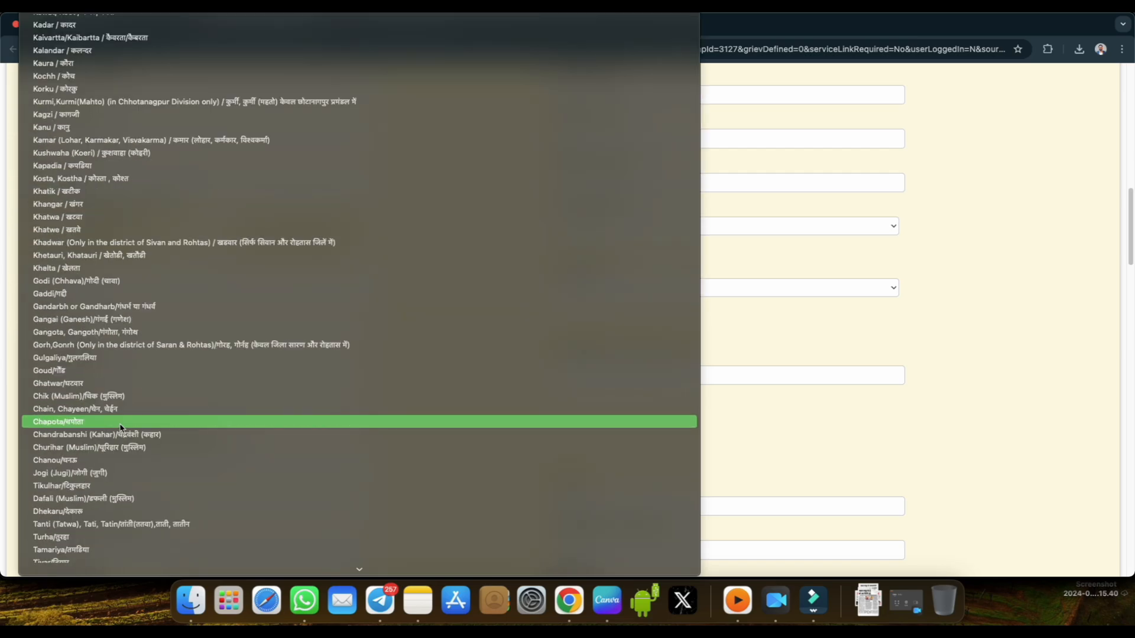
scroll(121, 427, "down", 9)
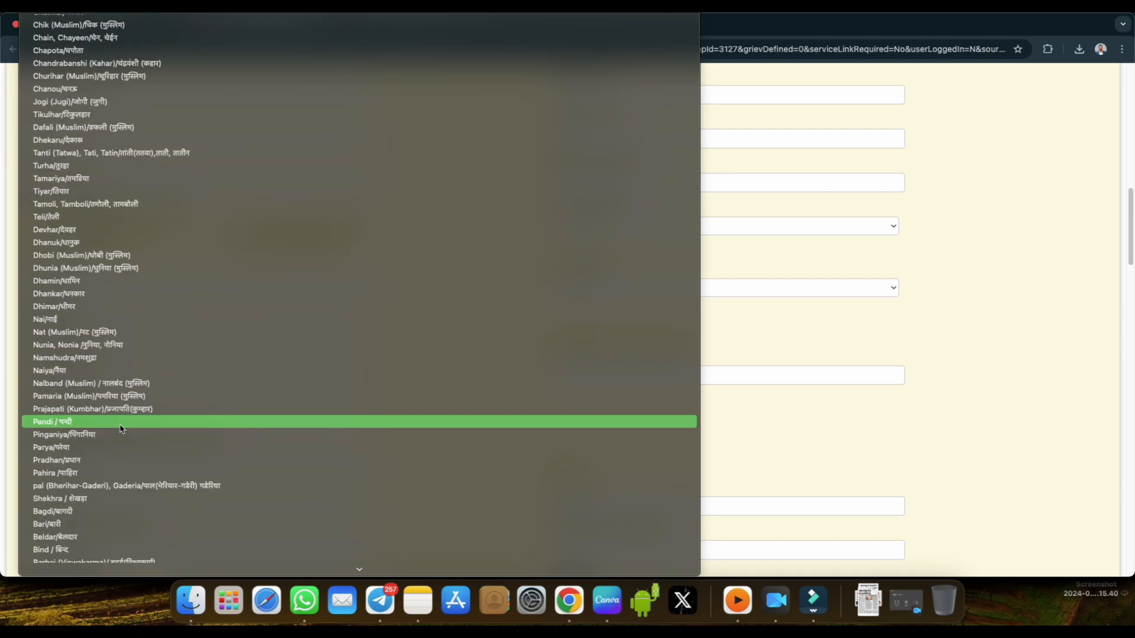
left_click(120, 410)
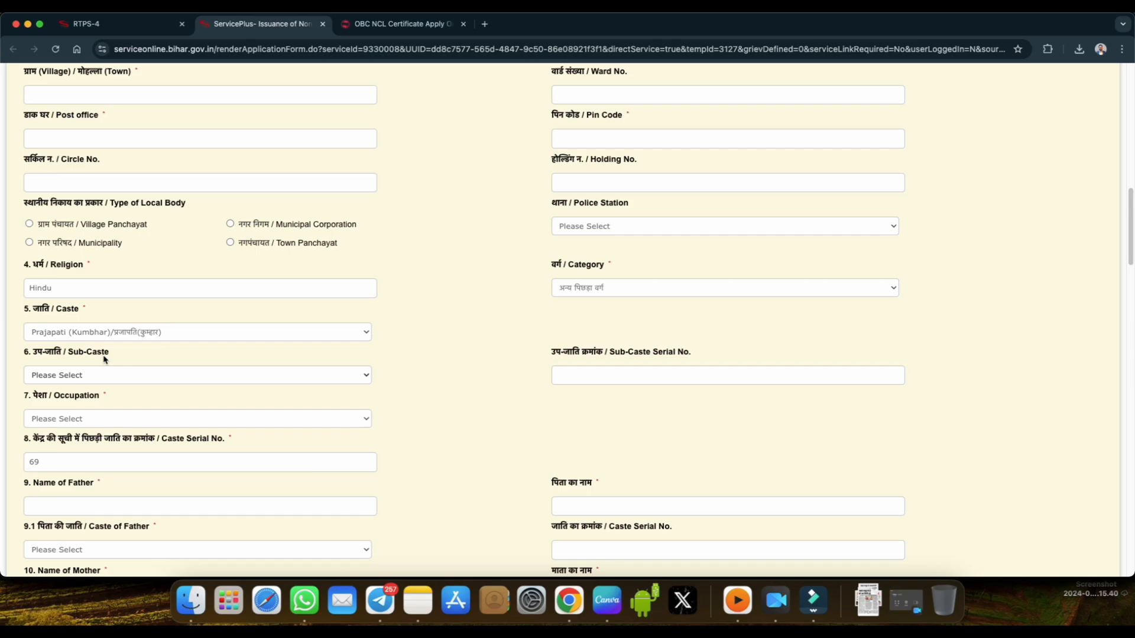
Check the sub-caste options without choosing one and set the occupation to छात्र / Student.
left_click(92, 374)
left_click(81, 378)
scroll(502, 405, "down", 3)
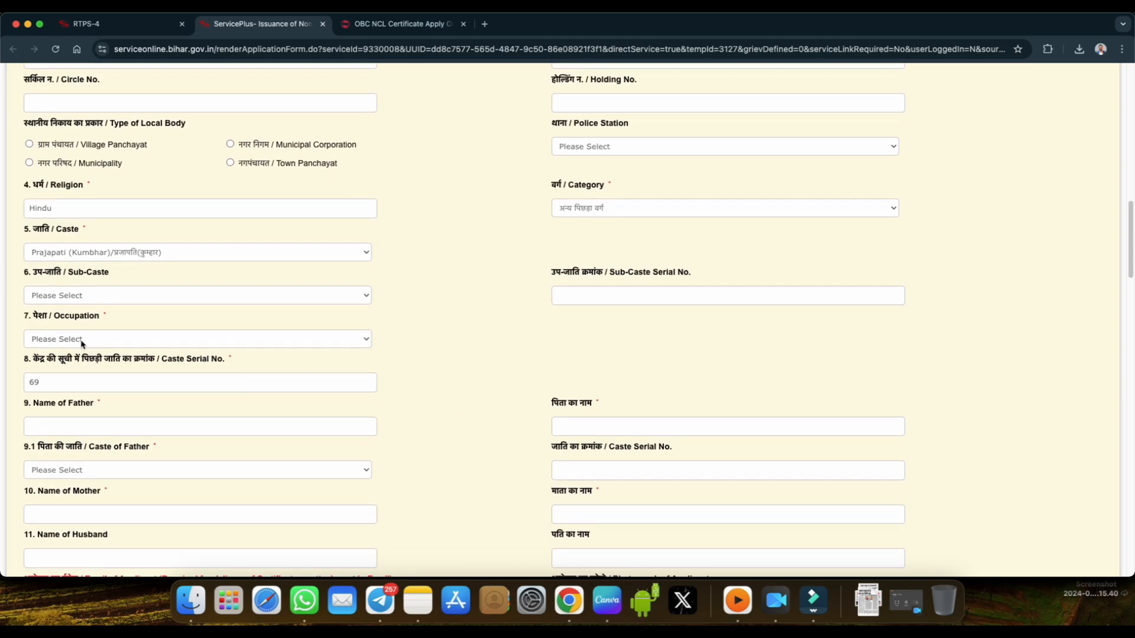
left_click(81, 338)
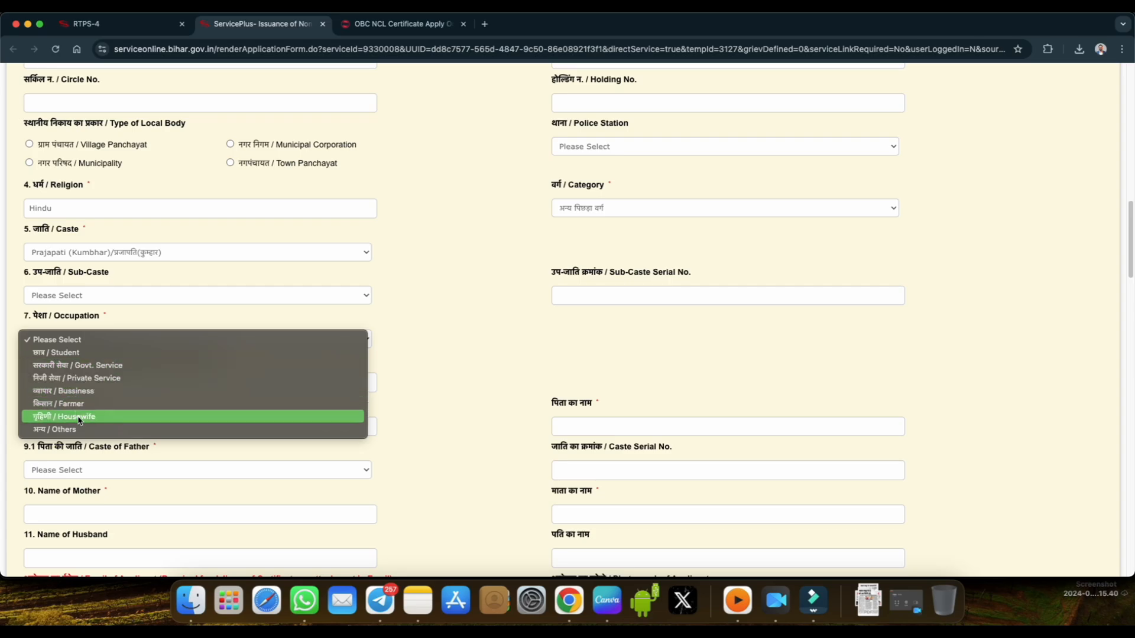
left_click(83, 352)
Look over the father's name fields and set the father's caste to Prajapati (Kumbhar) / प्रजापति(कुम्हार).
scroll(178, 340, "down", 3)
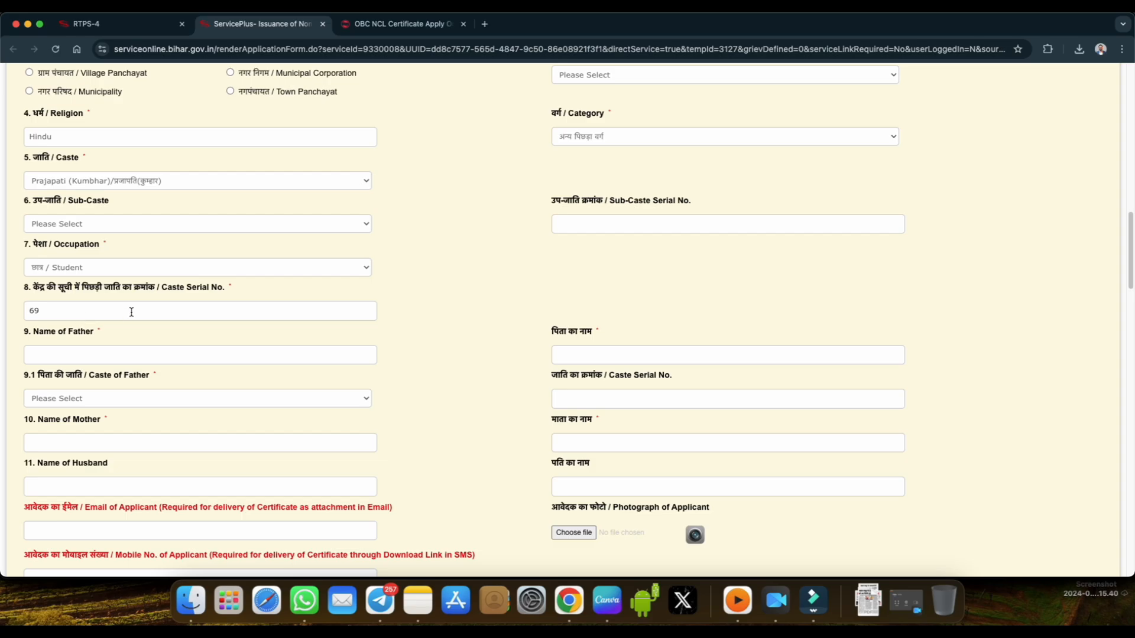
scroll(181, 319, "down", 1)
left_click_drag(33, 293, 94, 297)
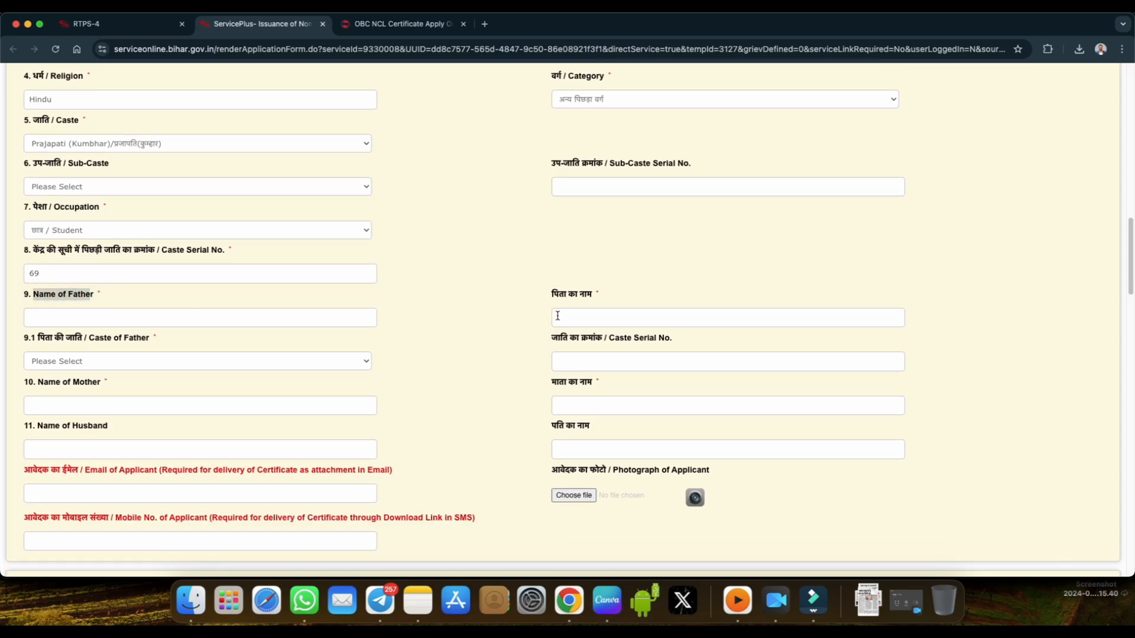
scroll(415, 338, "down", 1)
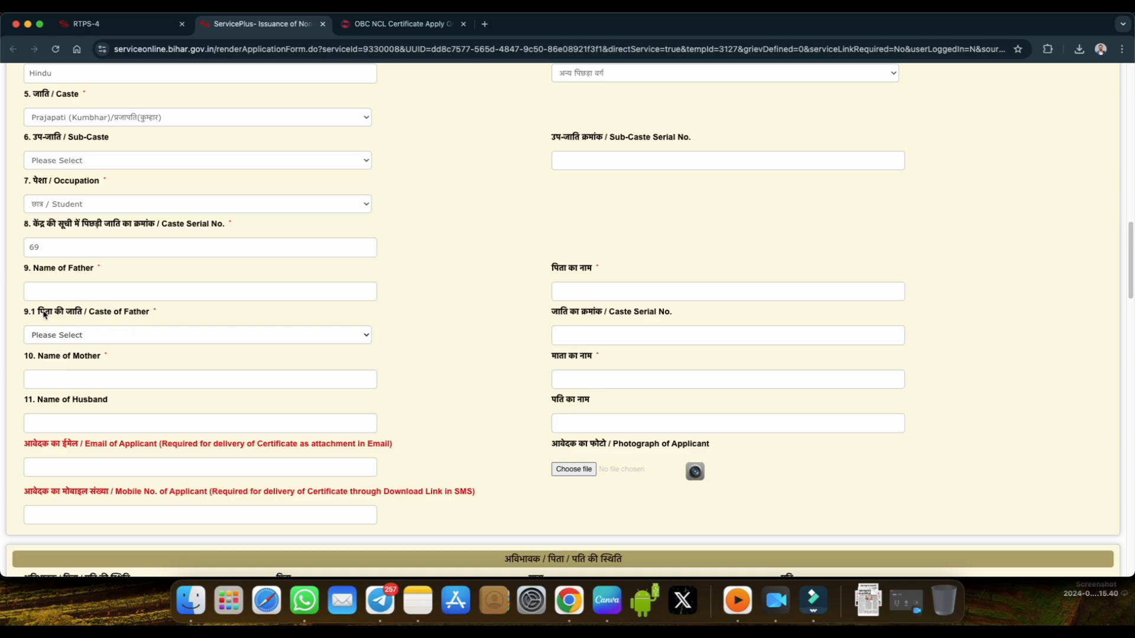
left_click(40, 314)
left_click_drag(40, 313, 84, 313)
left_click(110, 335)
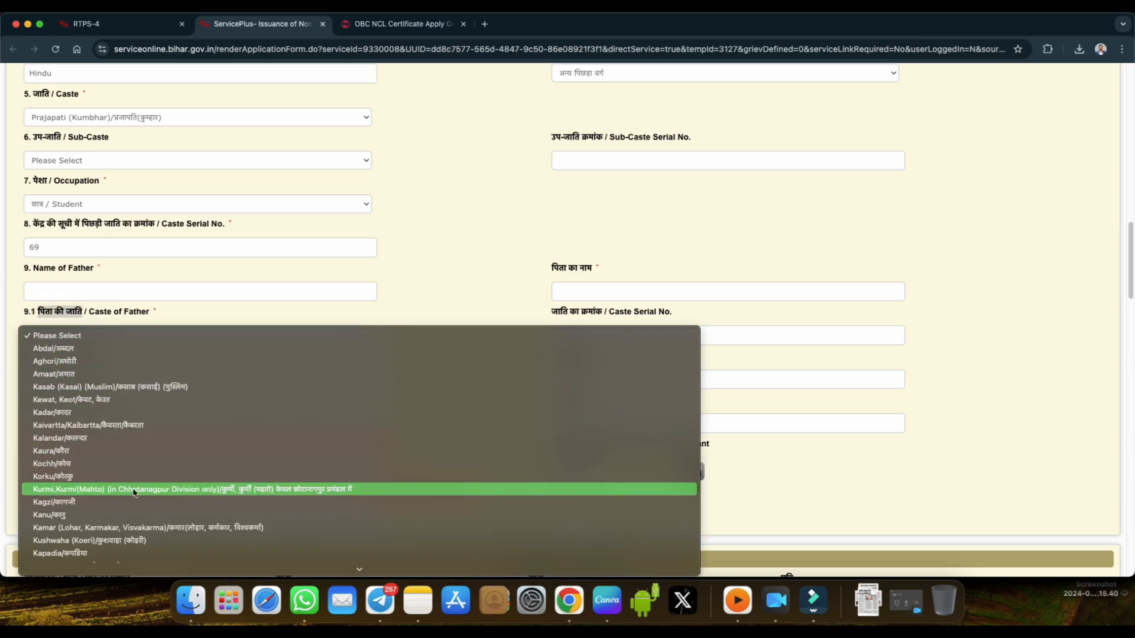
scroll(136, 495, "down", 2)
scroll(135, 495, "down", 5)
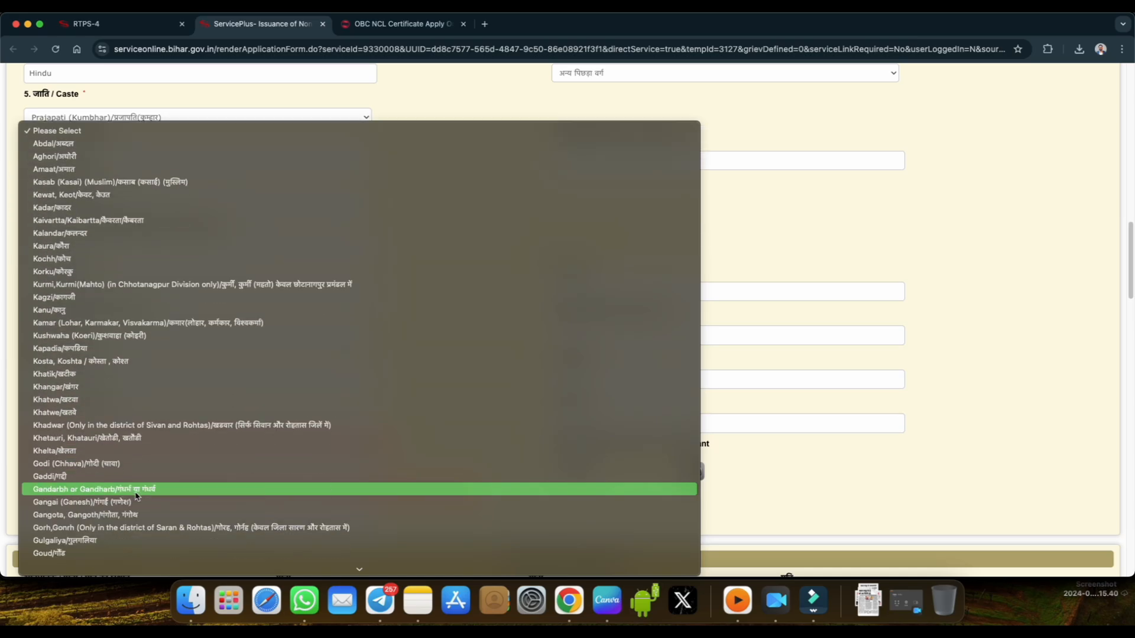
scroll(135, 497, "down", 5)
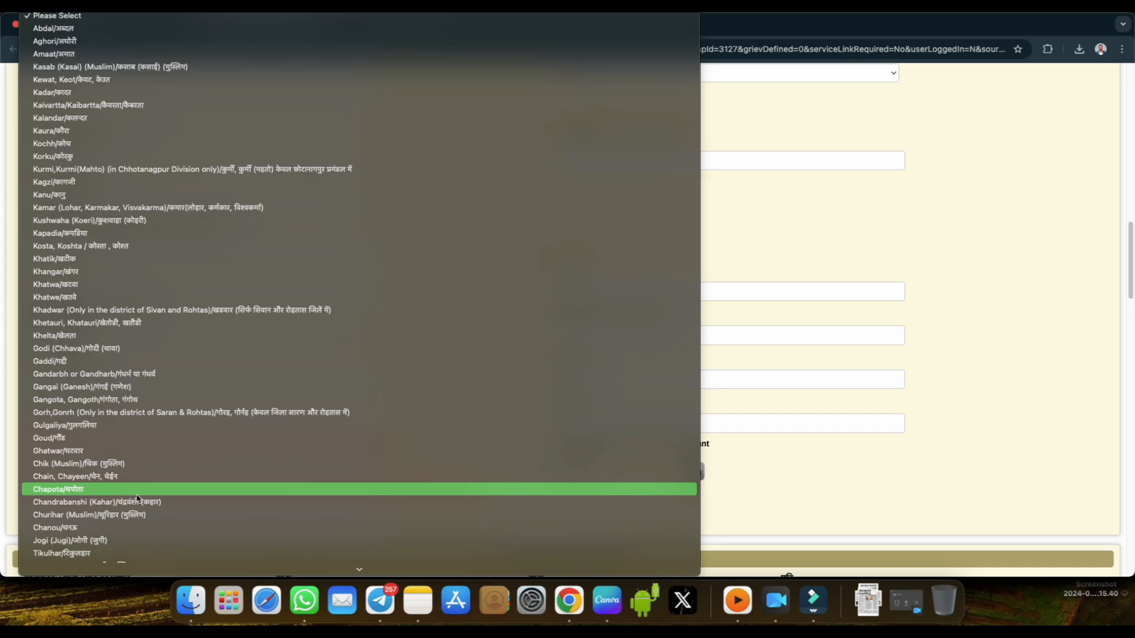
scroll(136, 499, "down", 5)
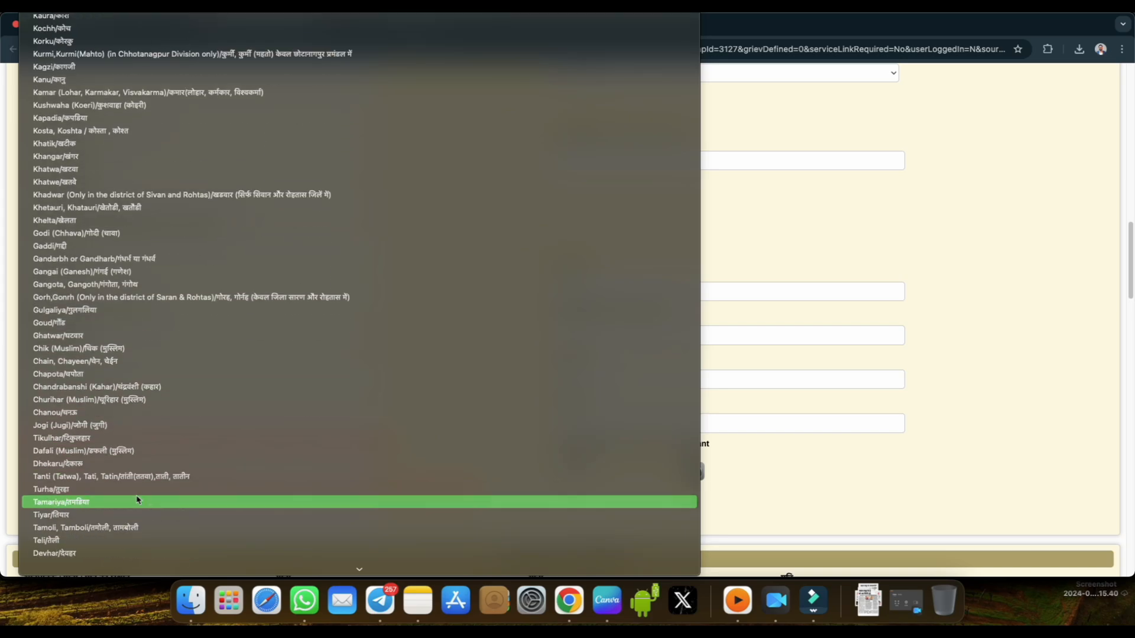
scroll(137, 500, "down", 8)
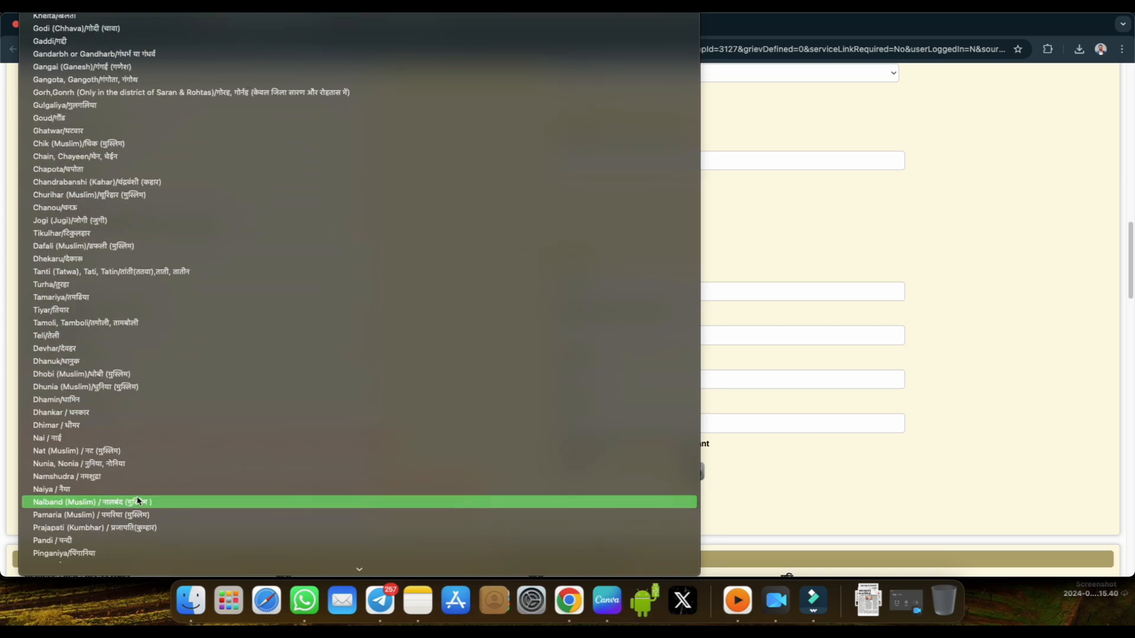
scroll(138, 501, "down", 3)
left_click(136, 449)
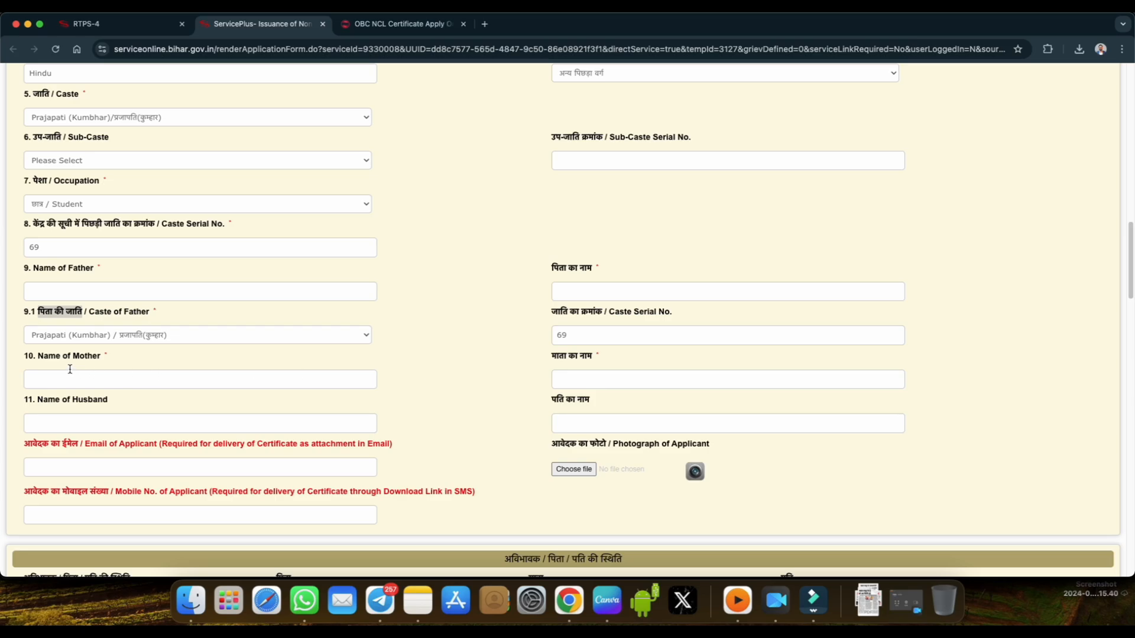
Review the mother's and husband's name fields, the applicant's email and mobile number fields, and the photograph upload.
left_click_drag(44, 357, 107, 357)
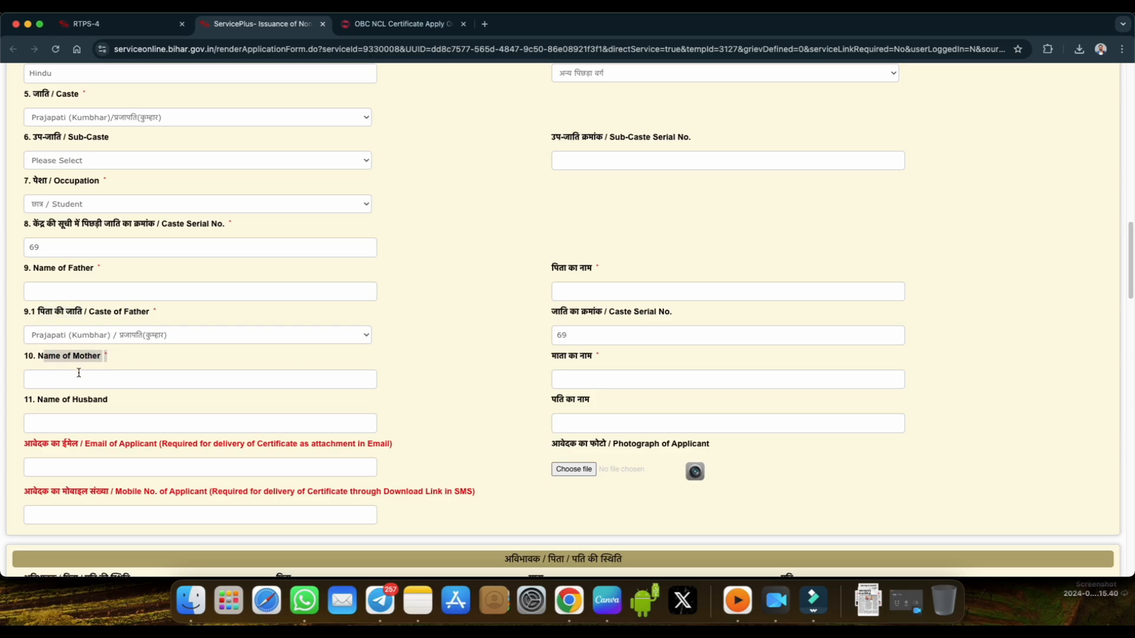
left_click_drag(552, 357, 593, 356)
scroll(455, 376, "down", 2)
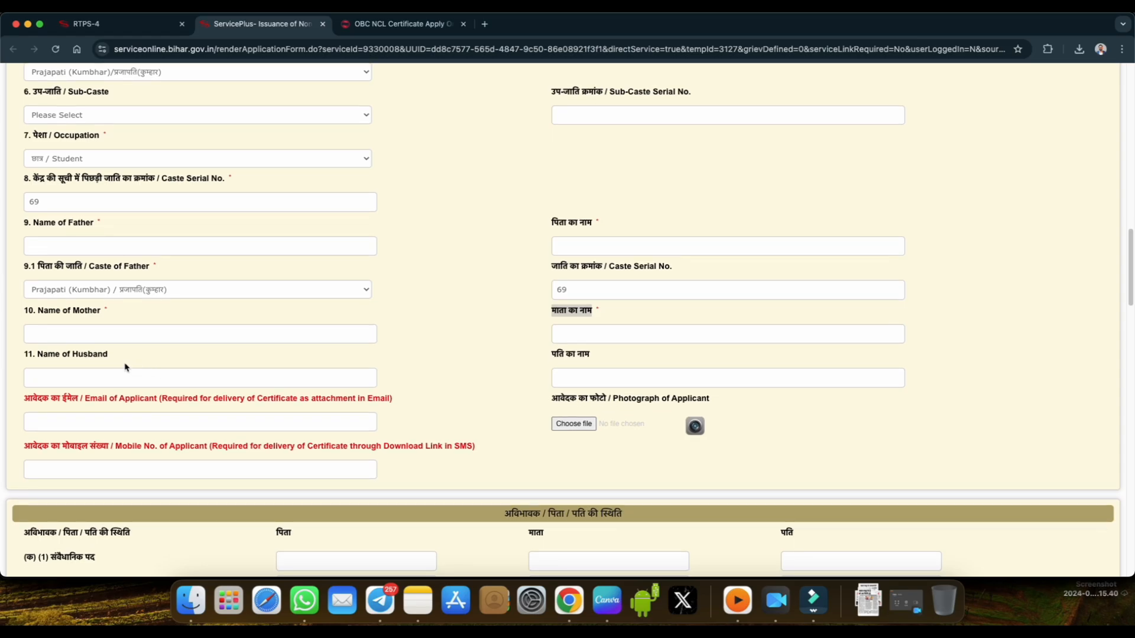
left_click_drag(72, 355, 103, 358)
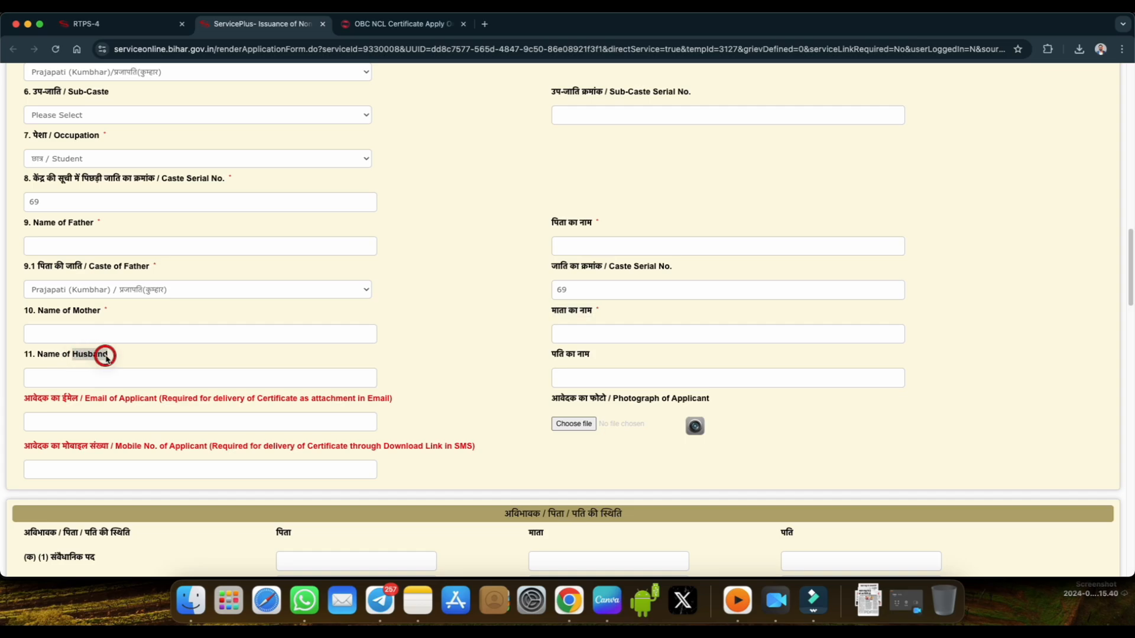
left_click(127, 358)
left_click_drag(32, 355, 108, 356)
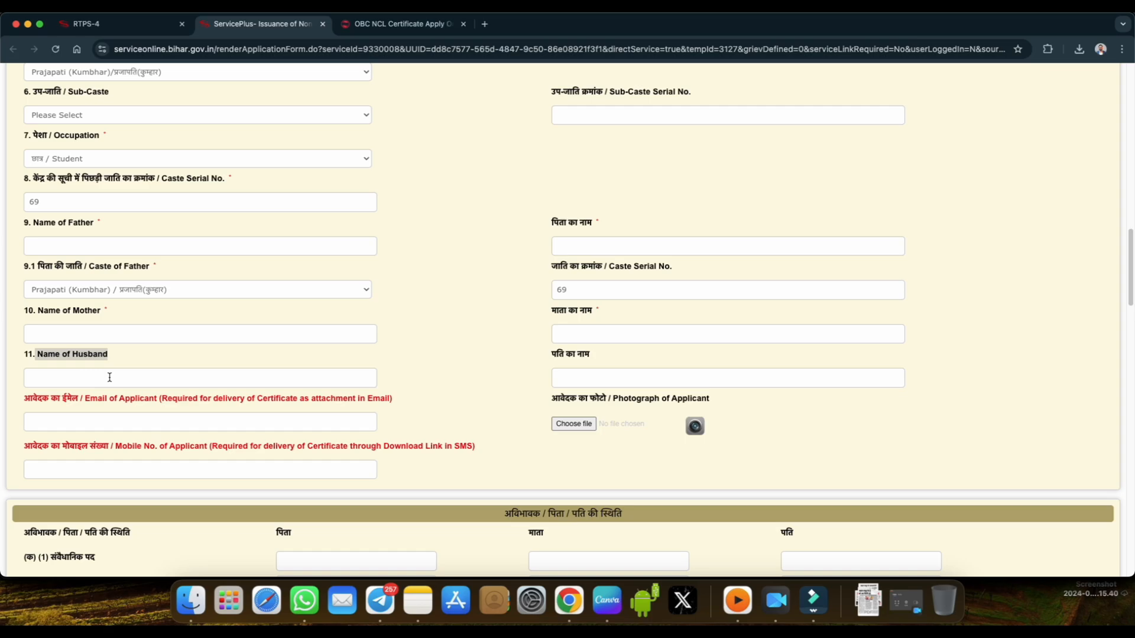
left_click_drag(523, 370, 560, 380)
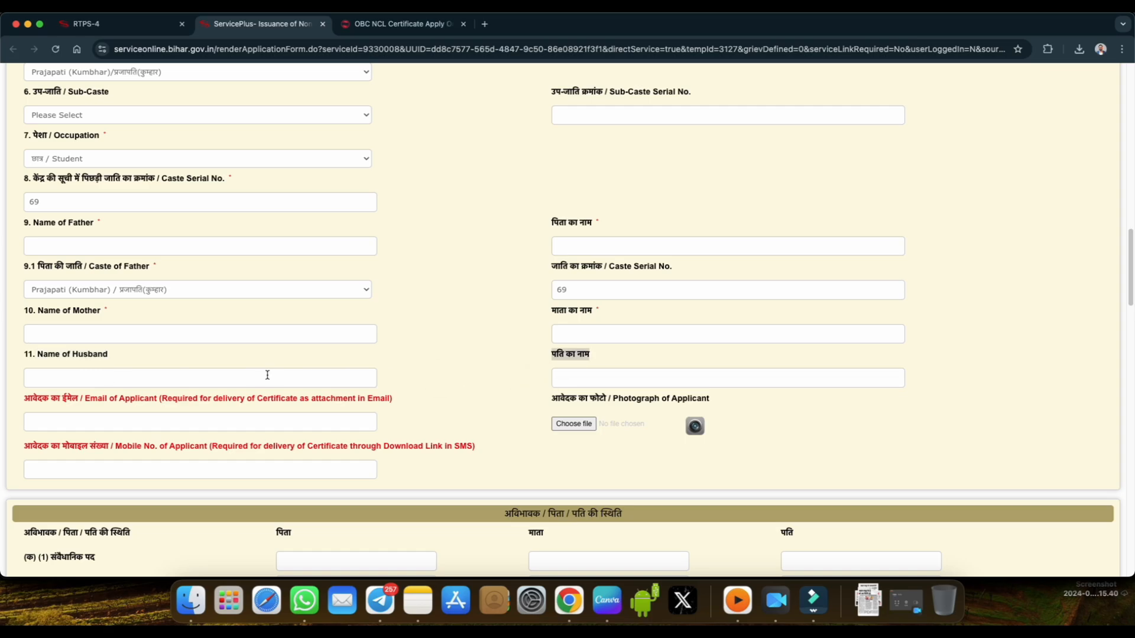
scroll(418, 372, "down", 1)
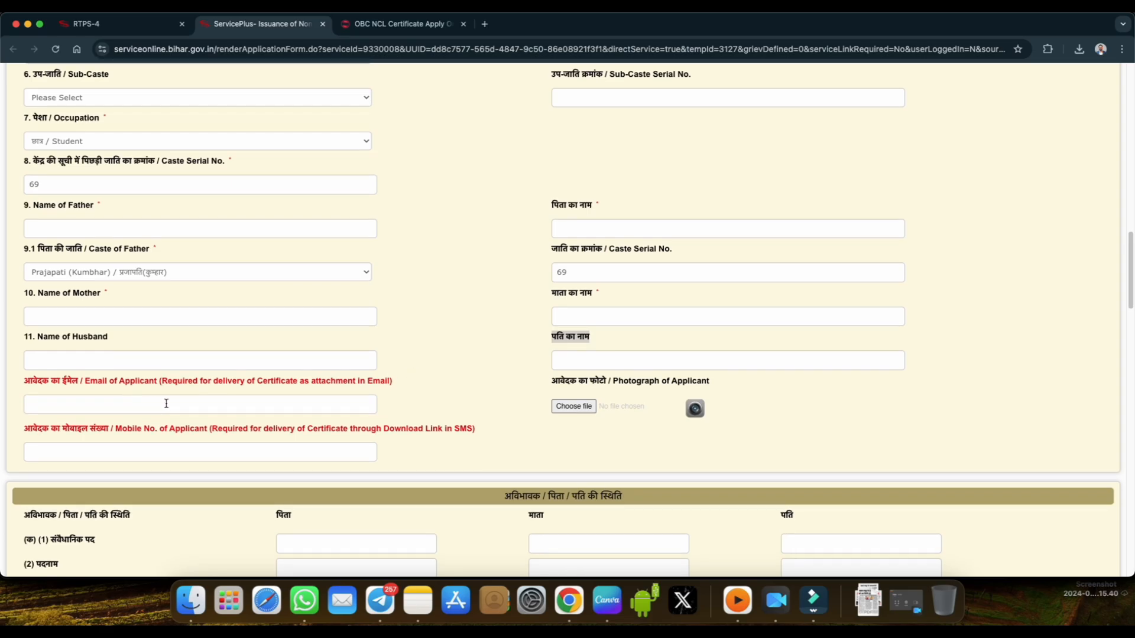
scroll(187, 419, "down", 1)
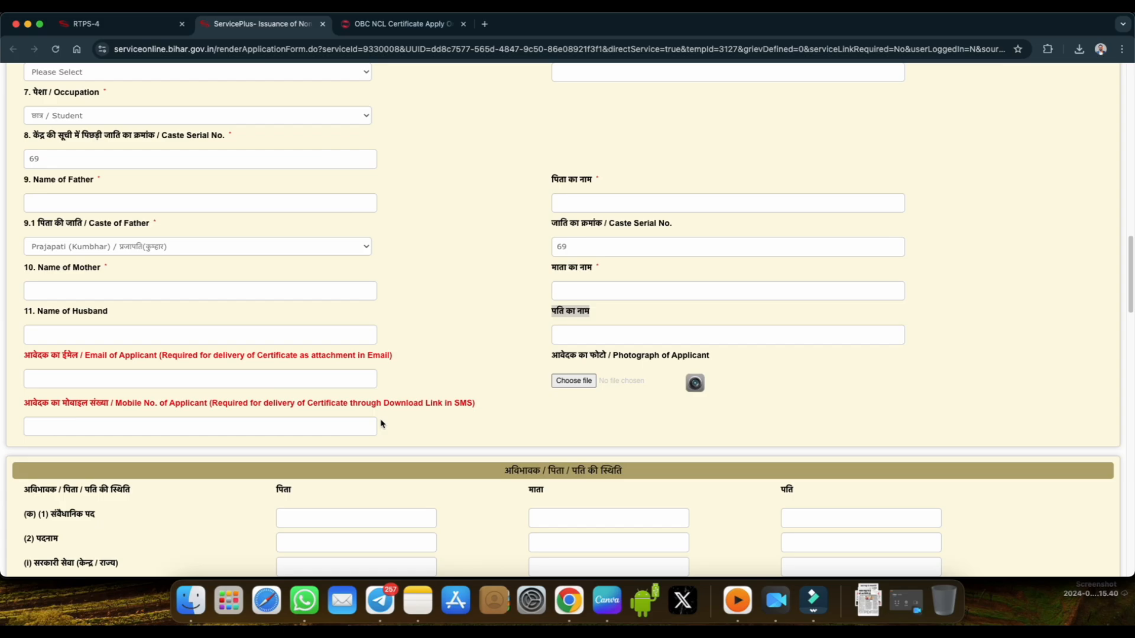
scroll(445, 422, "down", 2)
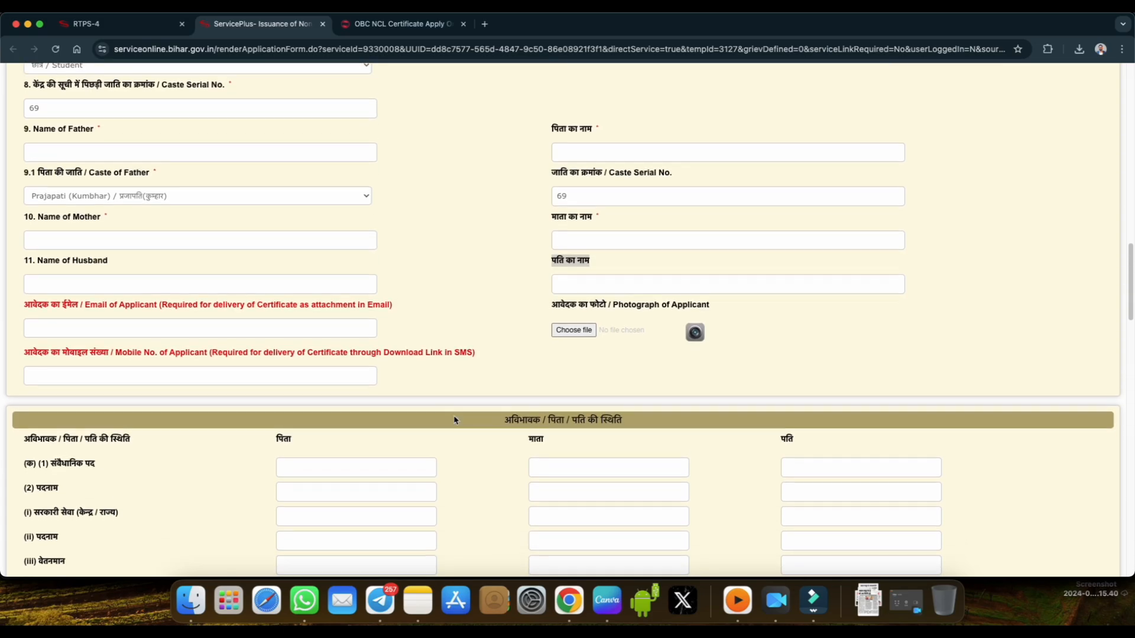
left_click_drag(554, 306, 606, 307)
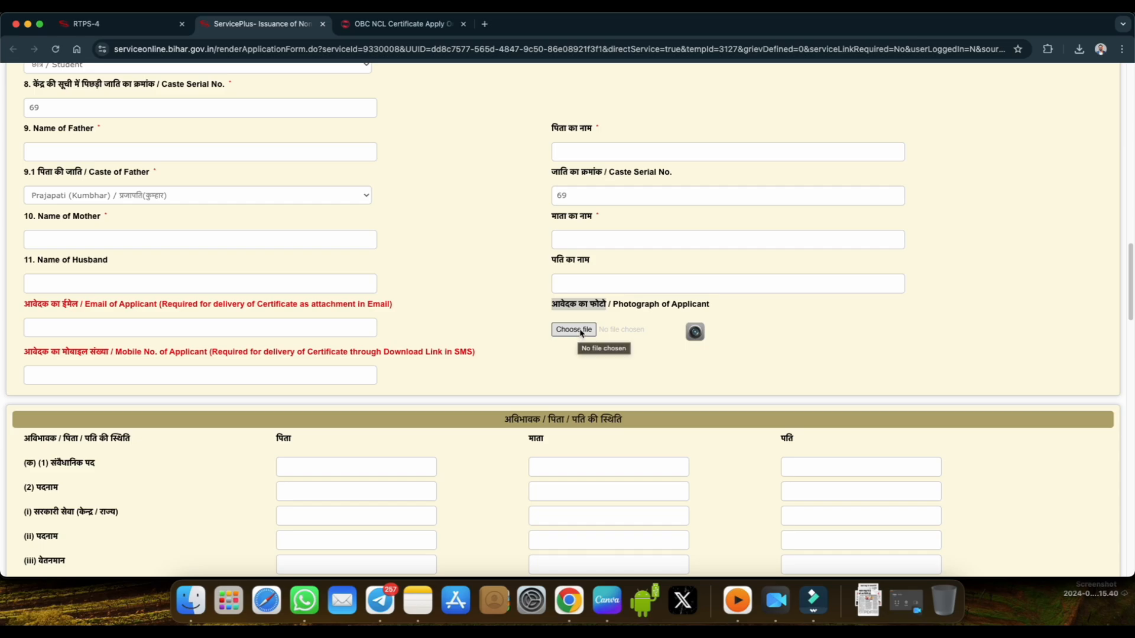
left_click(578, 361)
In the parent/husband status section, circle the पिता, माता and पति headings with a red pen, adding a check mark by पिता and an arrow by पति.
scroll(580, 362, "down", 1)
scroll(579, 361, "down", 5)
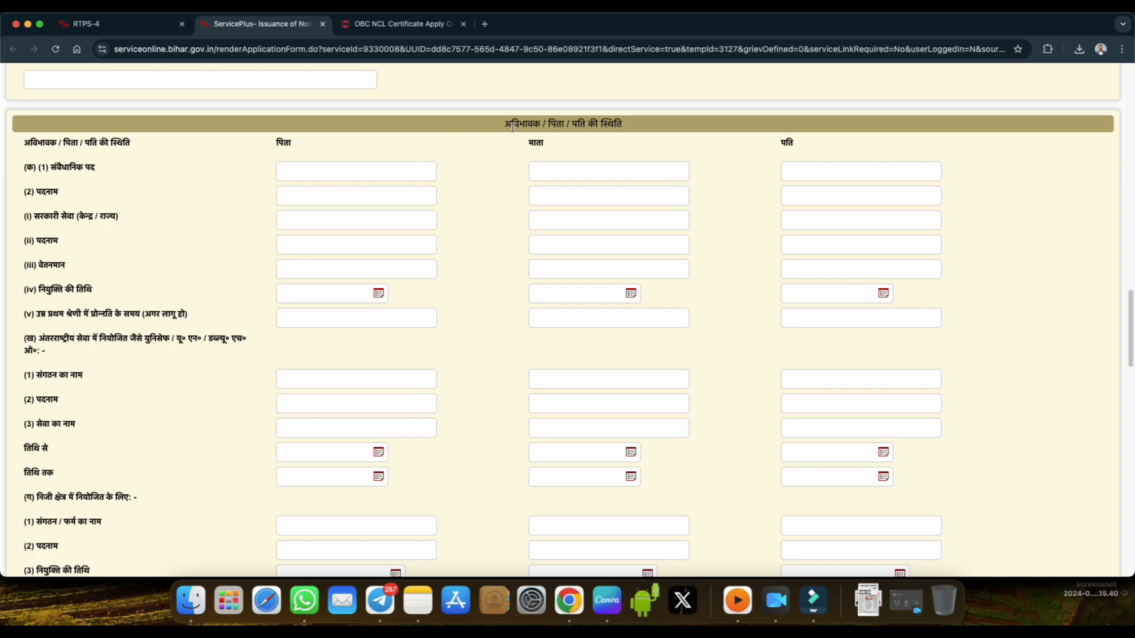
left_click_drag(508, 125, 623, 125)
left_click(885, 8)
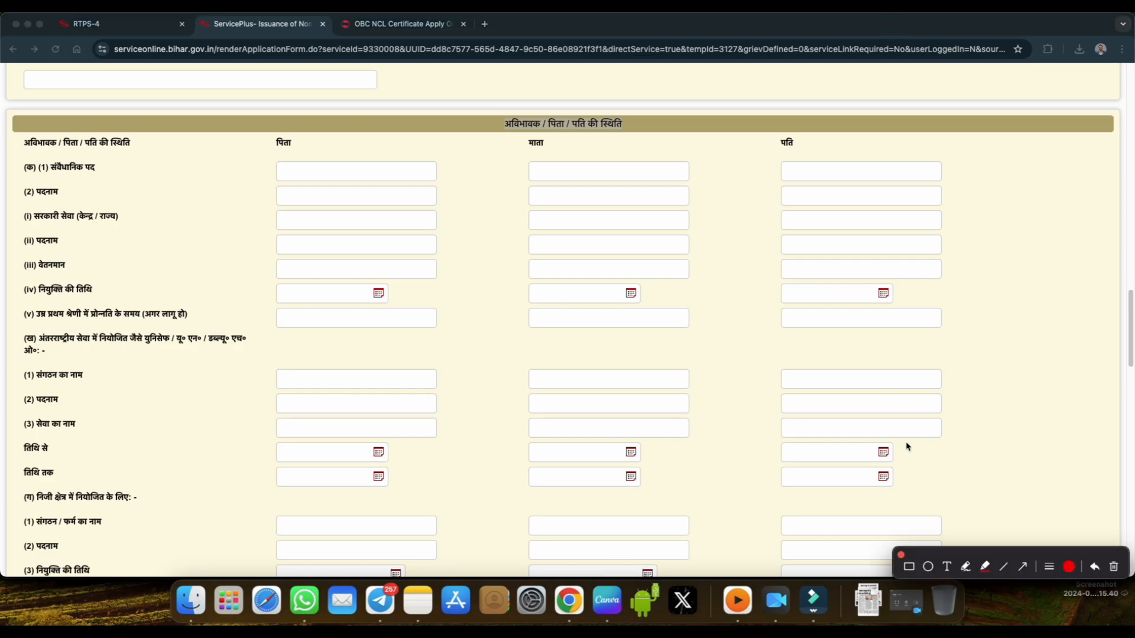
left_click(966, 568)
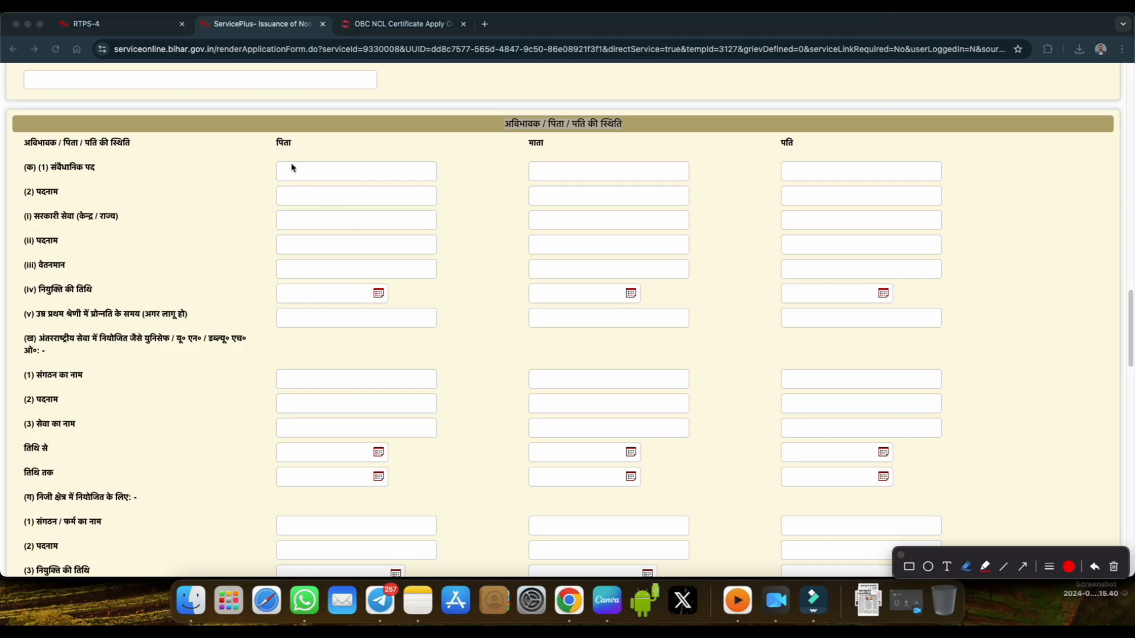
mouse_move(278, 155)
left_mouse_down()
mouse_move(295, 135)
mouse_move(274, 140)
left_mouse_up()
left_click_drag(528, 152, 533, 143)
mouse_move(770, 150)
left_mouse_down()
mouse_move(793, 151)
mouse_move(780, 144)
left_mouse_up()
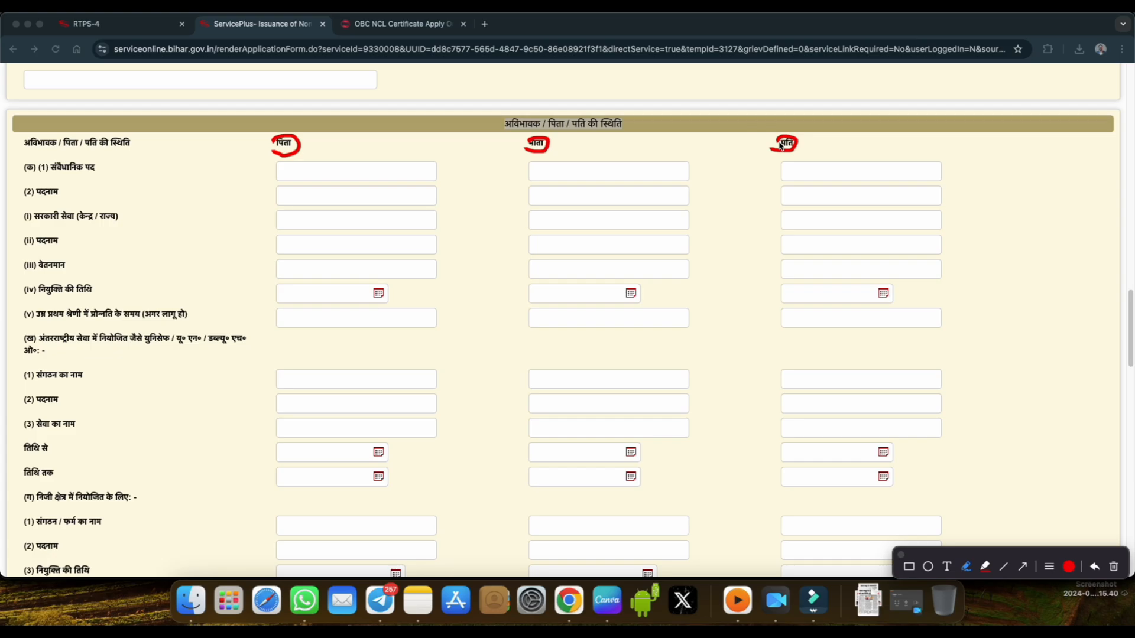
mouse_move(795, 143)
left_mouse_down()
mouse_move(781, 135)
mouse_move(791, 155)
mouse_move(796, 140)
mouse_move(813, 144)
left_mouse_up()
left_click_drag(307, 148, 322, 140)
Underline the constitutional post, first पदनाम and government service rows in red, and draw a cross beside the second पदनाम row.
left_click_drag(52, 173, 100, 168)
left_click_drag(43, 198, 66, 197)
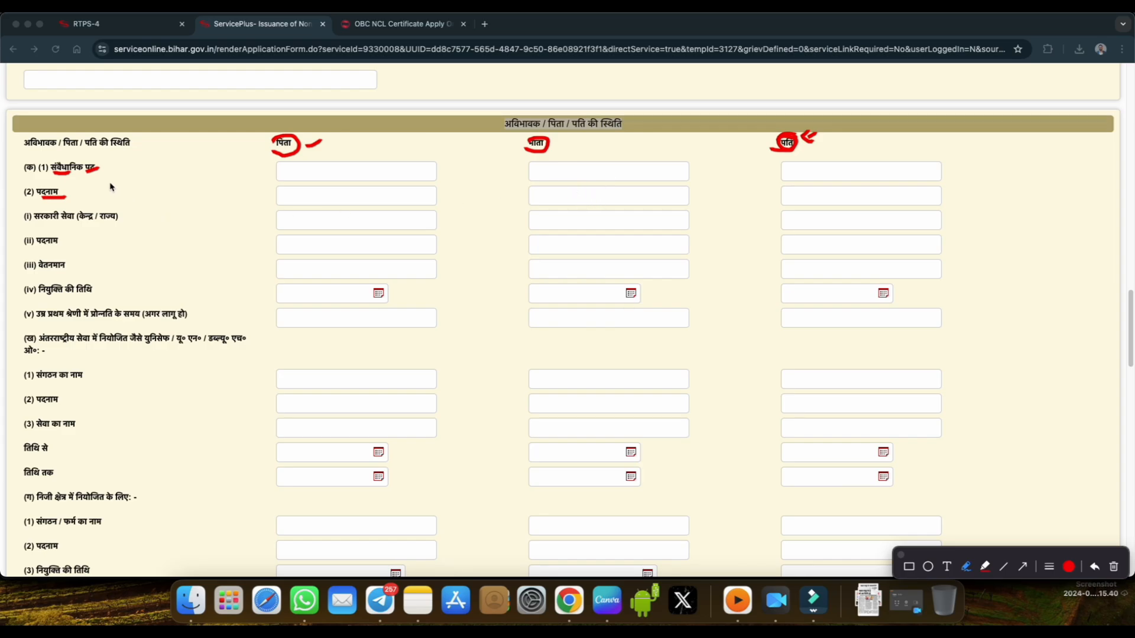
left_click_drag(107, 174, 123, 171)
left_click_drag(34, 225, 115, 225)
left_click_drag(253, 233, 231, 250)
left_click_drag(216, 239, 260, 260)
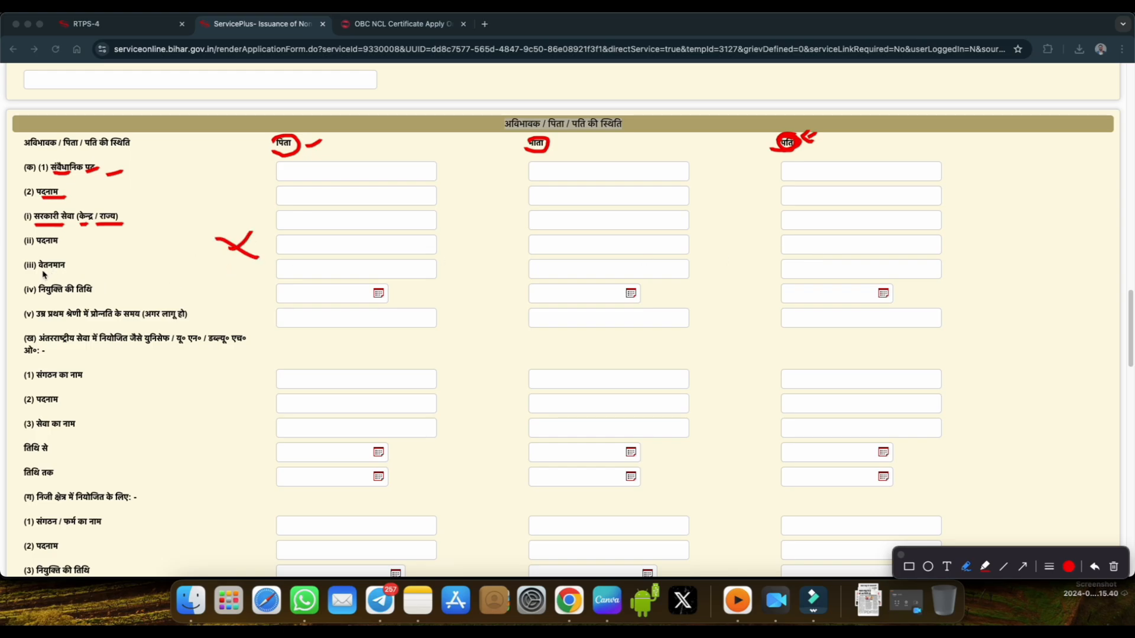
Underline the second पदनाम, वेतनमान, नियुक्ति की तिथि and international service rows in red, mark beside the latter heading, and close the annotations.
mouse_move(41, 273)
left_mouse_down()
mouse_move(65, 268)
mouse_move(65, 244)
left_mouse_up()
left_click_drag(56, 295, 108, 299)
left_click_drag(148, 345, 240, 347)
left_click_drag(33, 355, 52, 356)
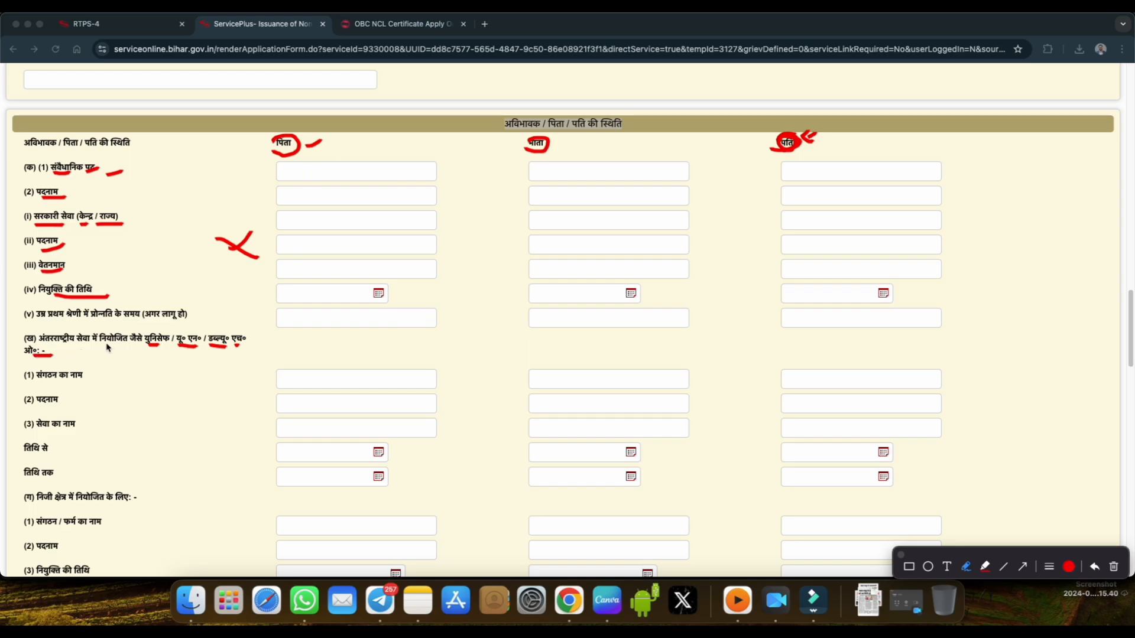
left_click_drag(106, 344, 123, 343)
mouse_move(309, 341)
left_mouse_down()
mouse_move(294, 365)
mouse_move(329, 368)
left_mouse_up()
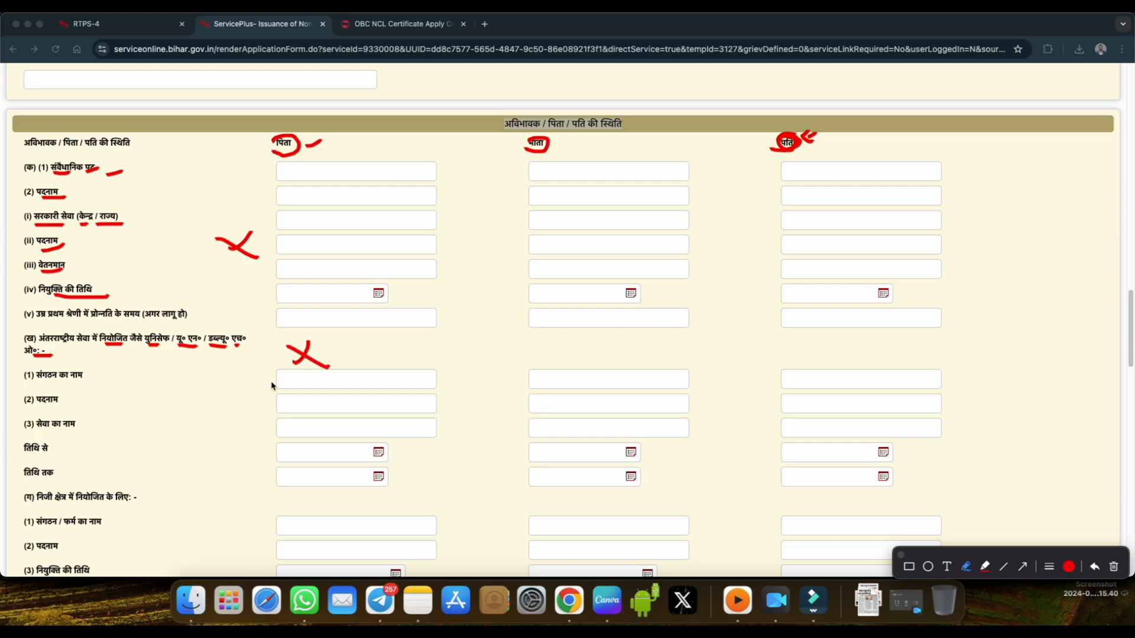
left_click(901, 556)
Review the international service, private sector, armed forces / paramilitary and profession fields for father, mother and husband.
scroll(464, 391, "down", 2)
scroll(392, 376, "down", 2)
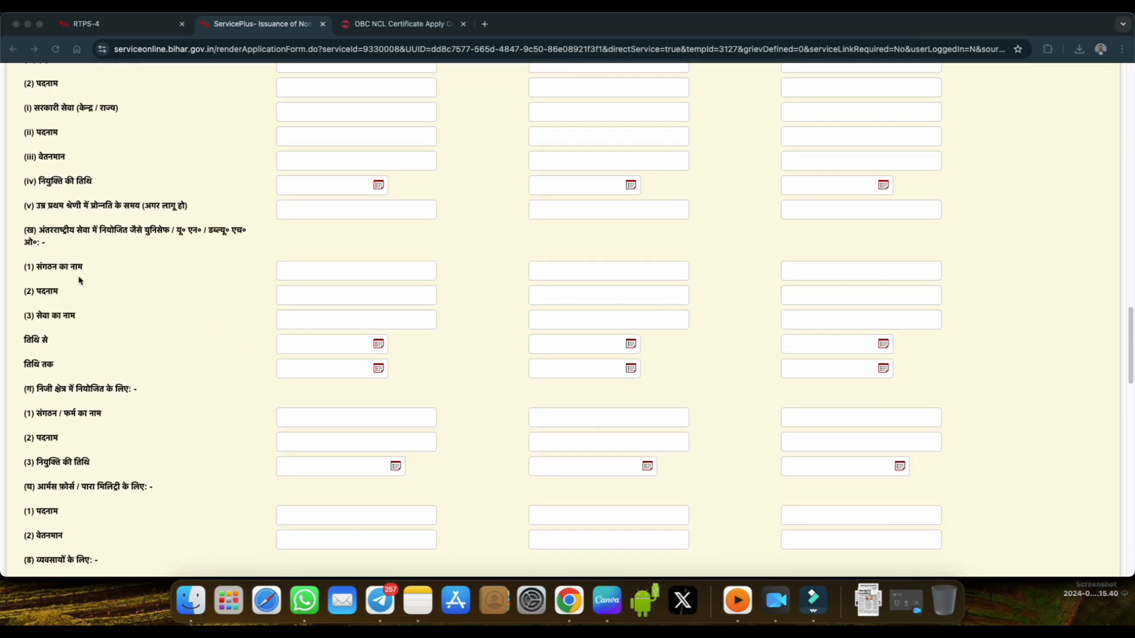
scroll(213, 320, "down", 4)
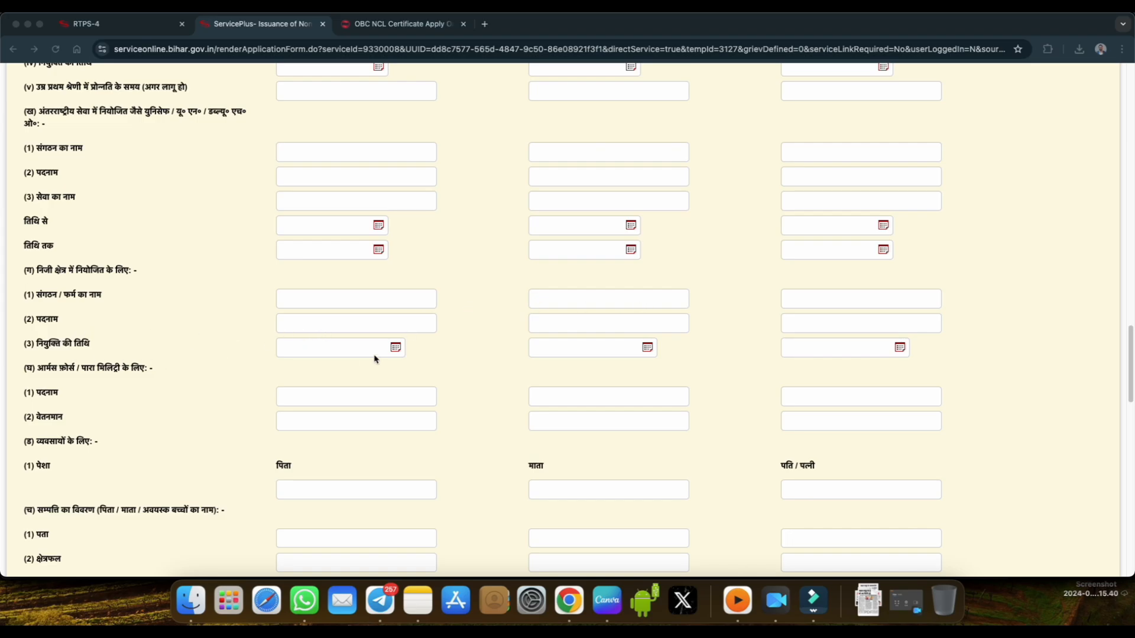
scroll(299, 353, "down", 1)
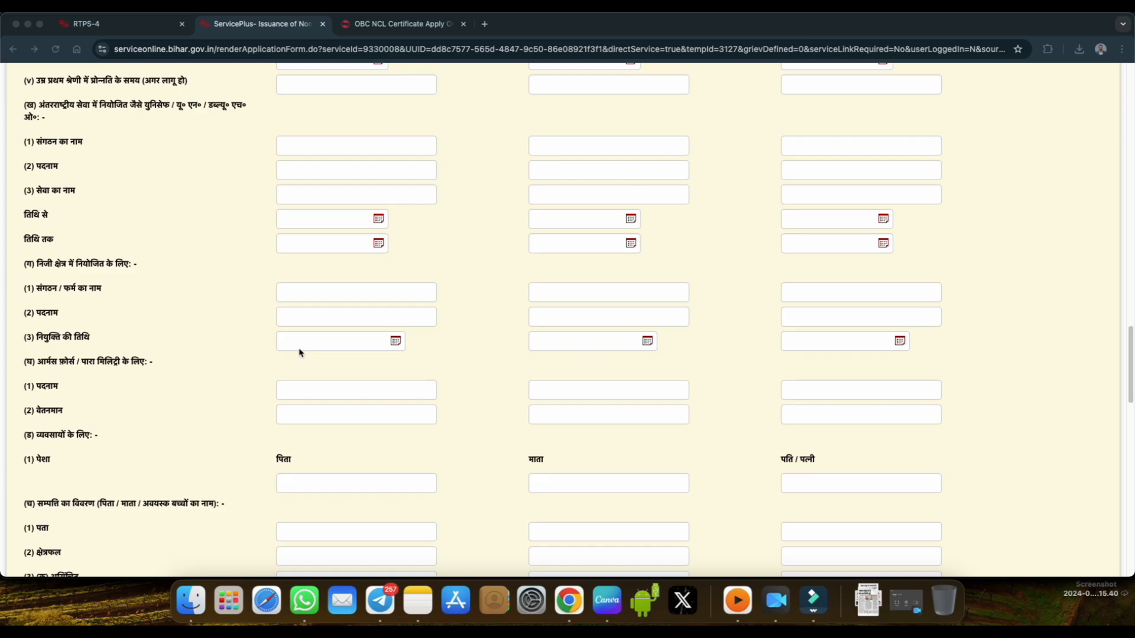
scroll(298, 353, "down", 1)
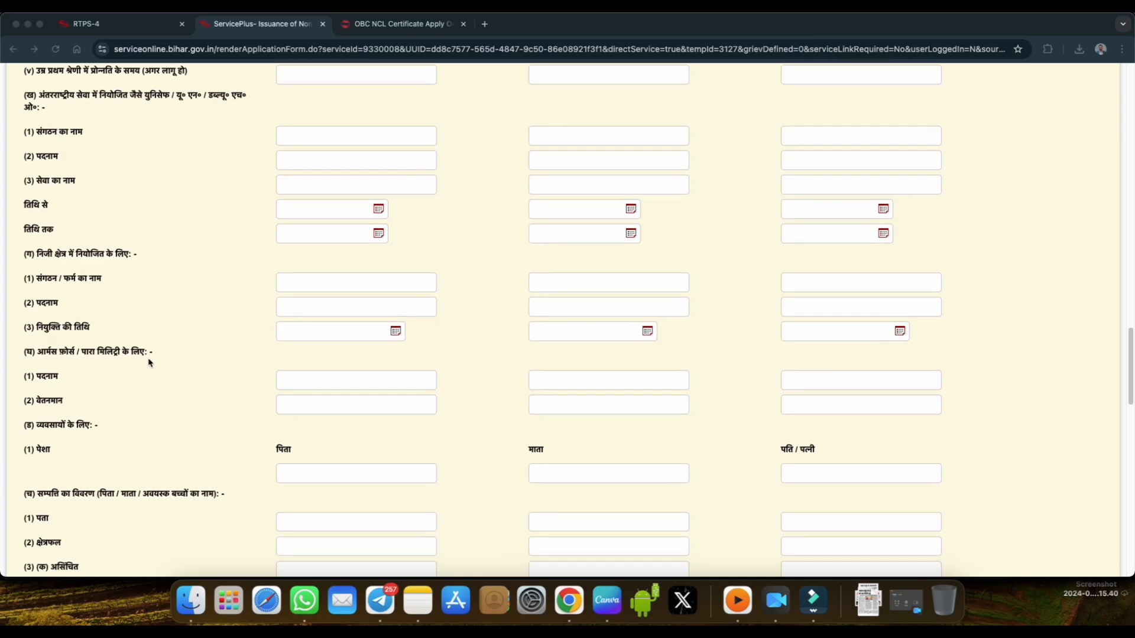
scroll(149, 363, "down", 2)
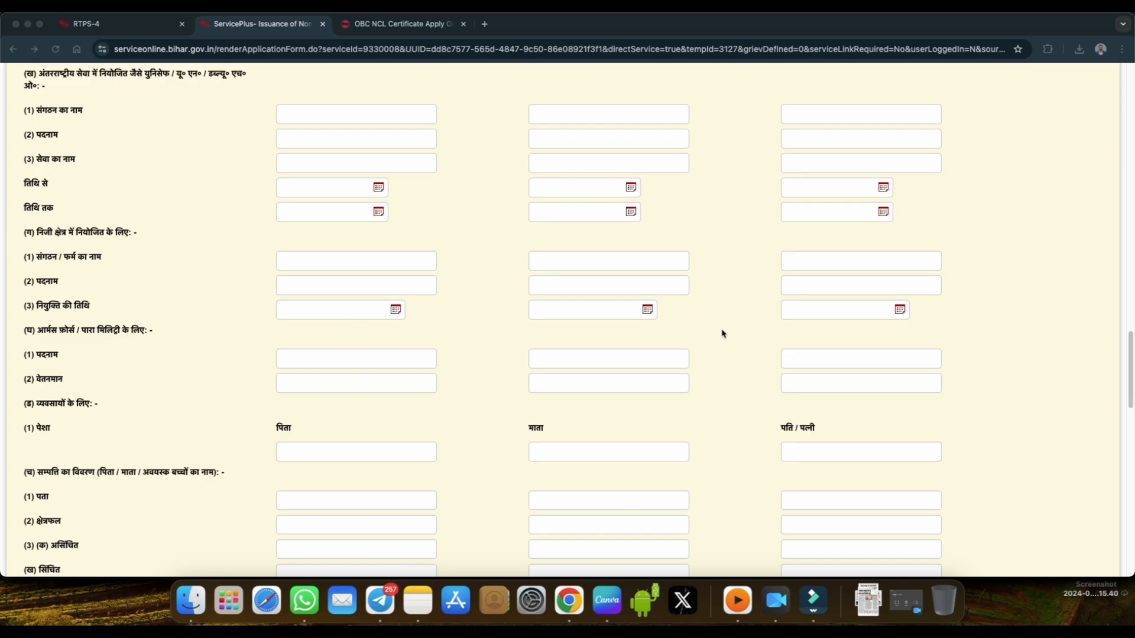
scroll(585, 356, "down", 1)
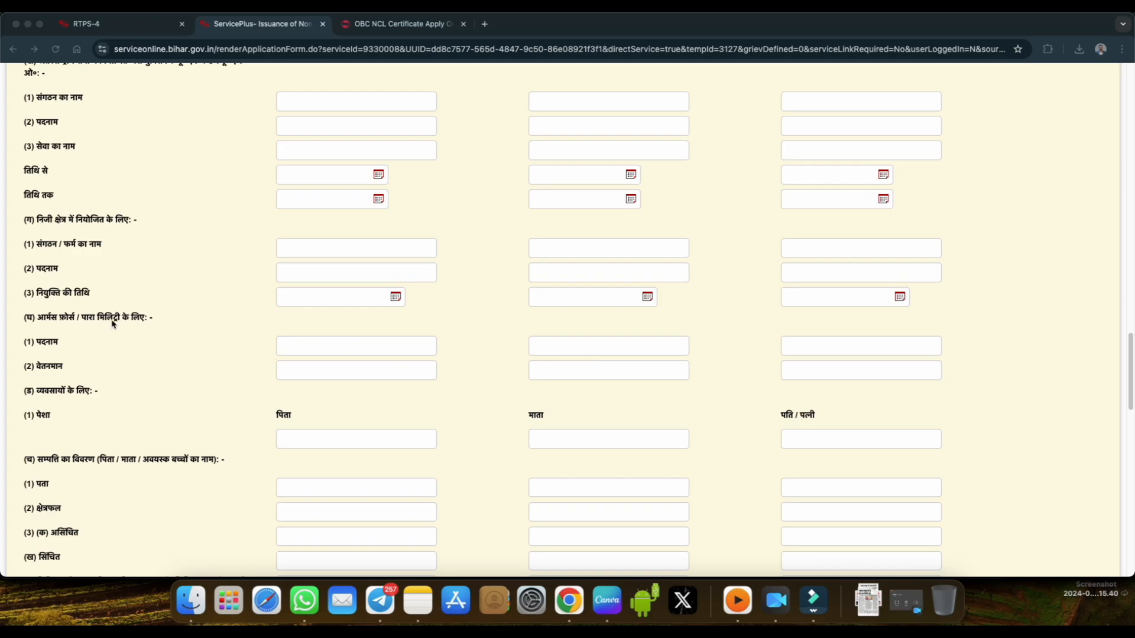
scroll(314, 350, "down", 3)
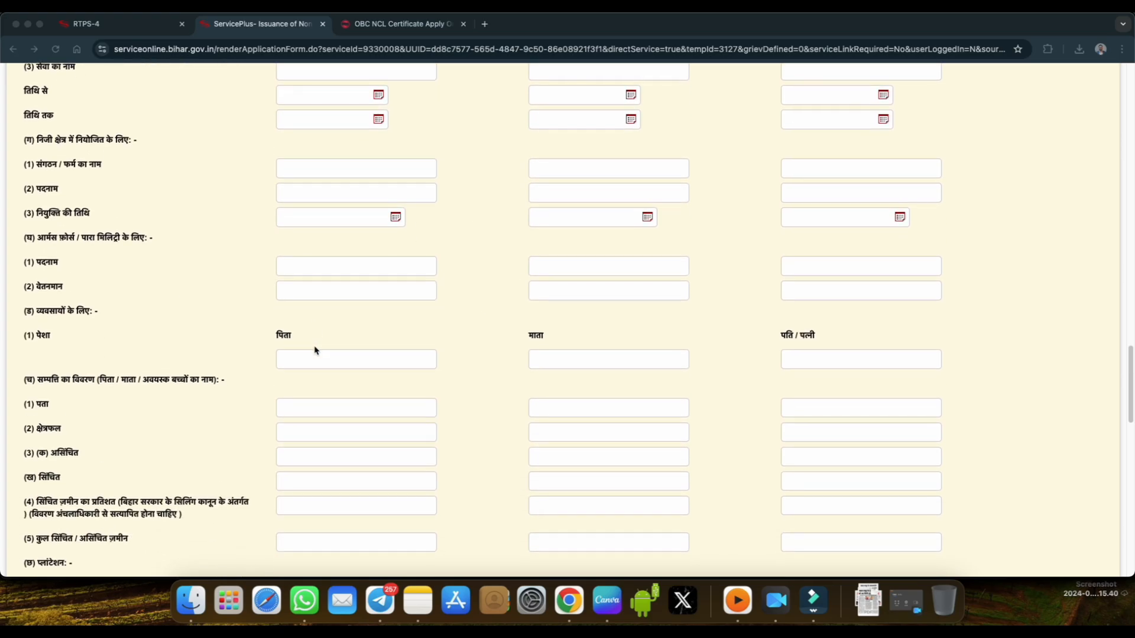
scroll(314, 350, "down", 2)
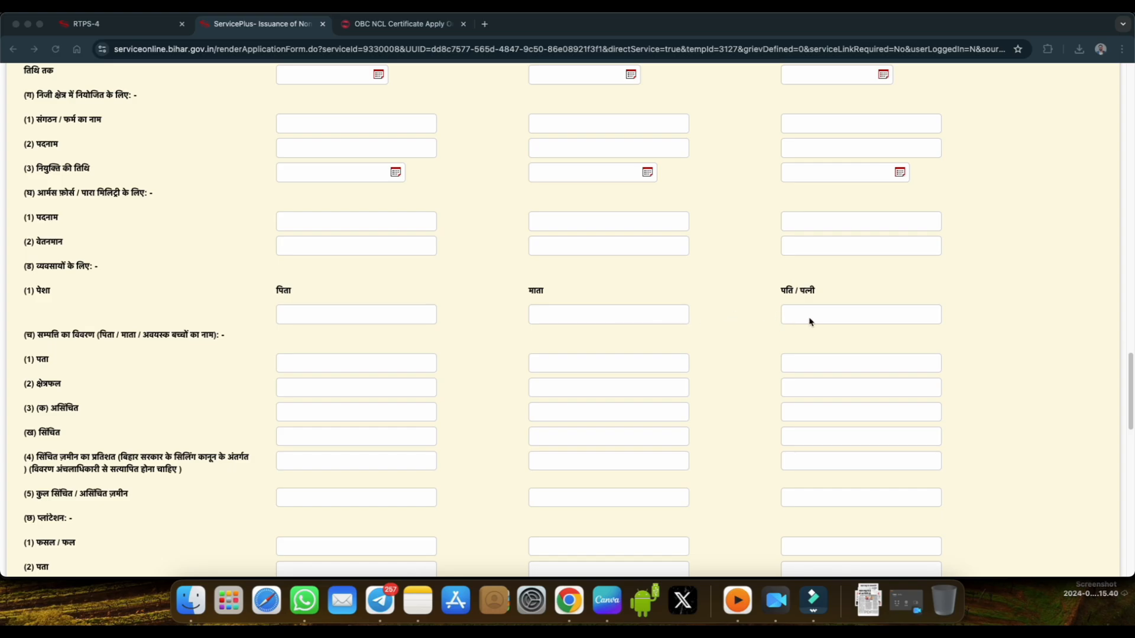
scroll(636, 329, "down", 1)
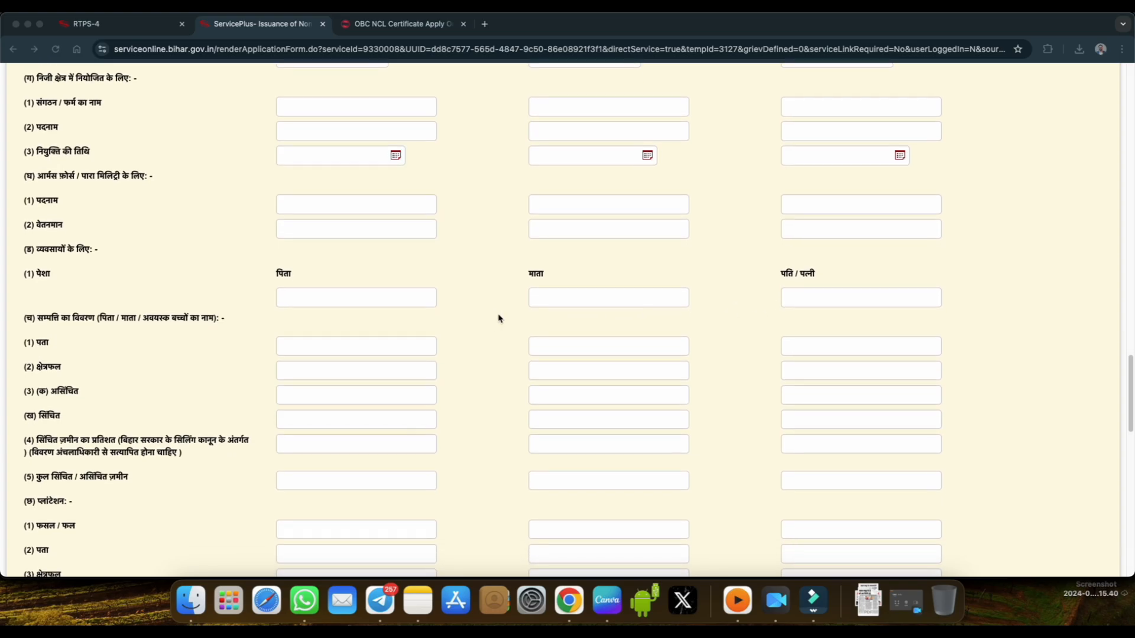
scroll(444, 322, "down", 5)
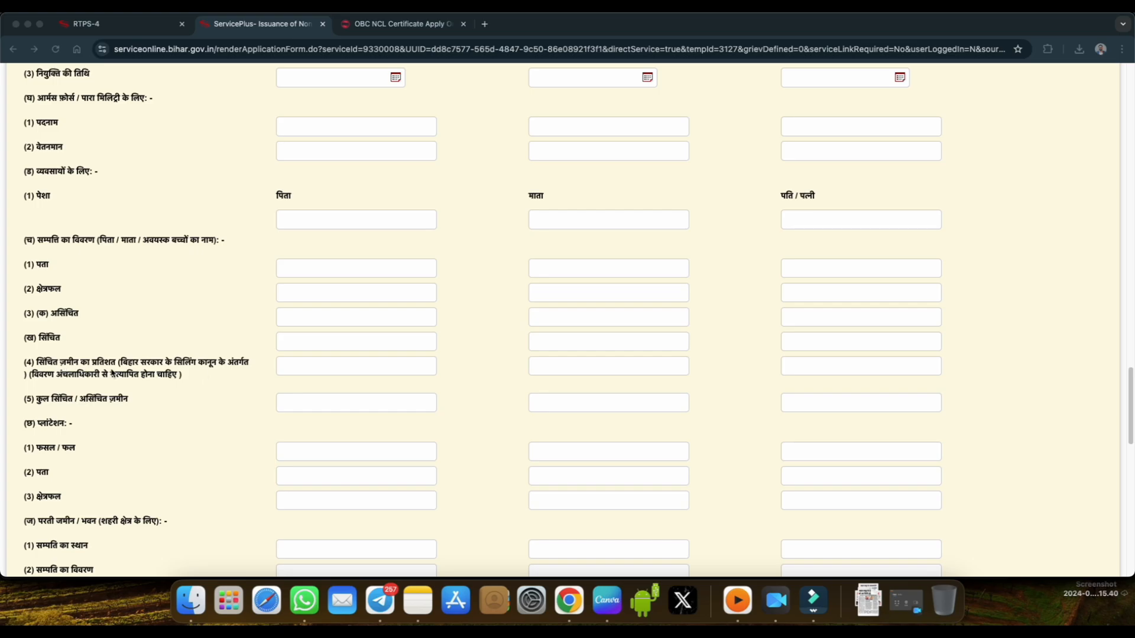
Examine the property details, irrigated land, plantation, urban vacant land / building and annual income fields.
scroll(198, 393, "down", 1)
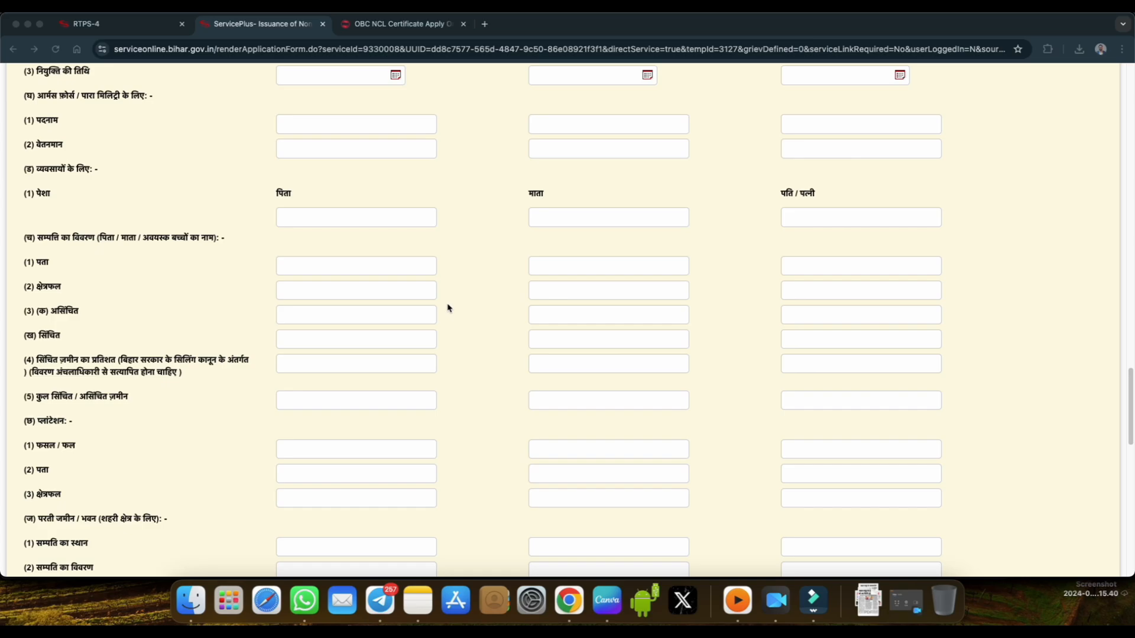
scroll(456, 308, "down", 3)
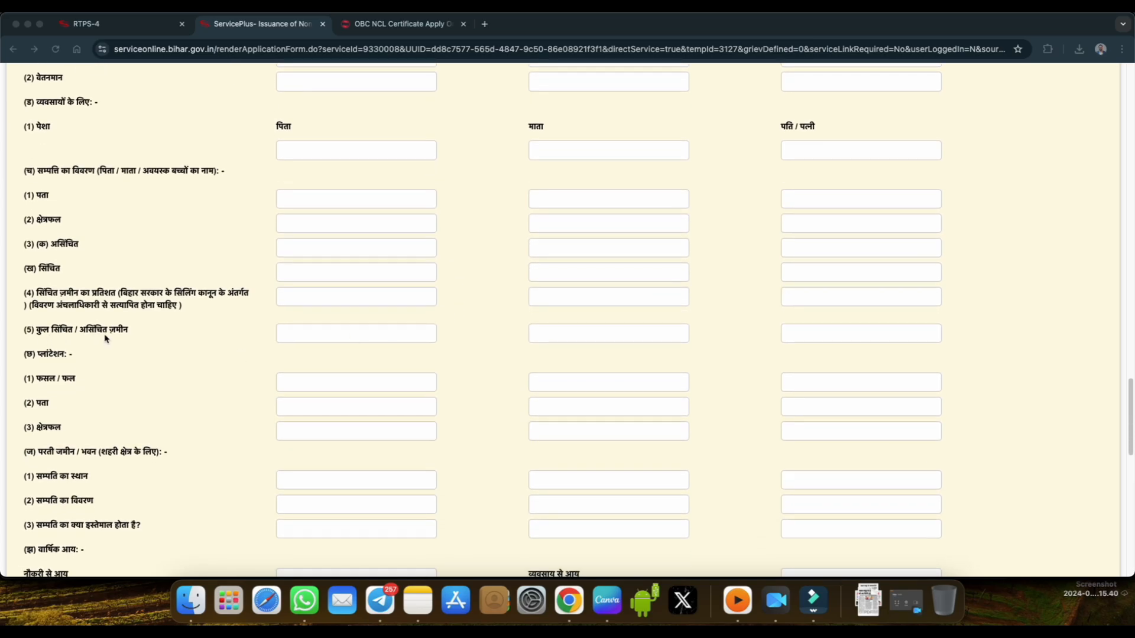
scroll(251, 345, "down", 1)
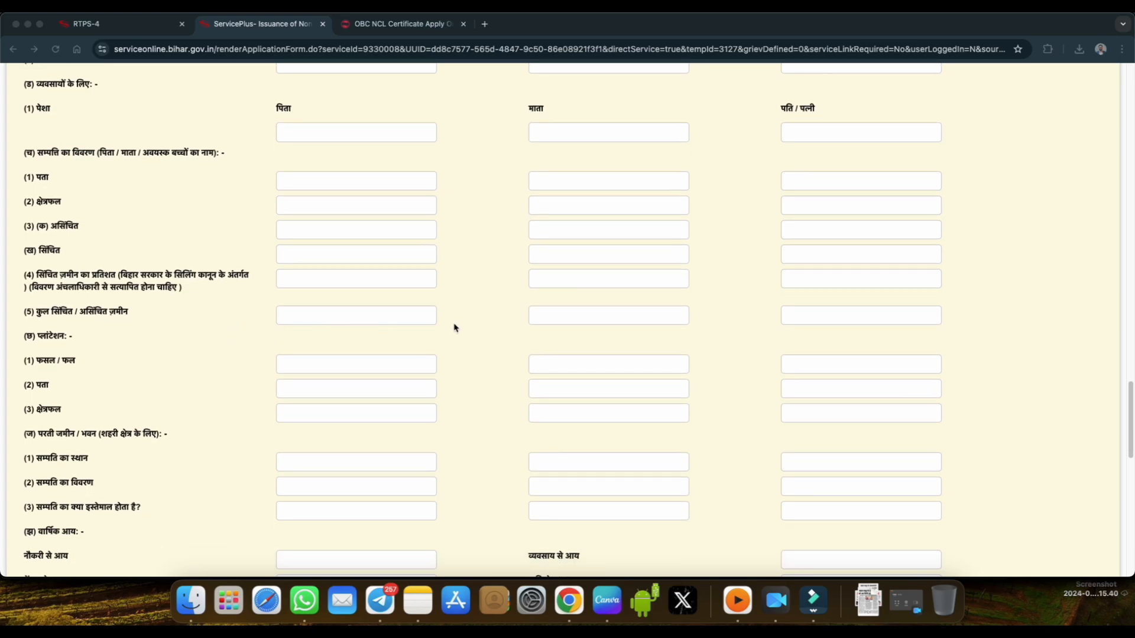
scroll(515, 337, "down", 3)
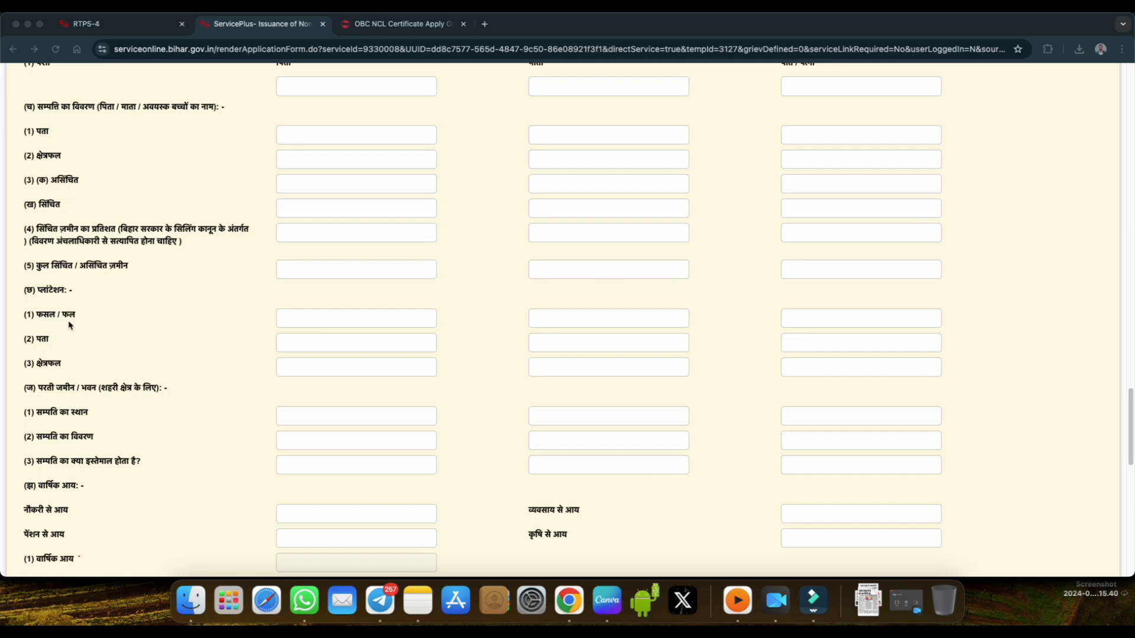
scroll(190, 378, "down", 1)
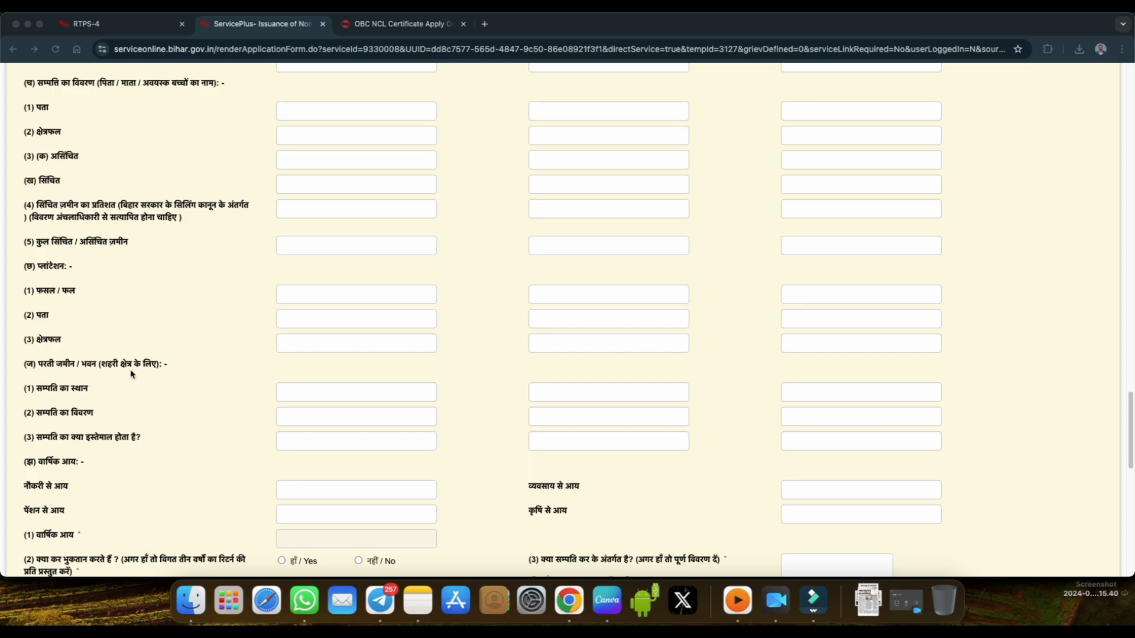
scroll(329, 331, "down", 3)
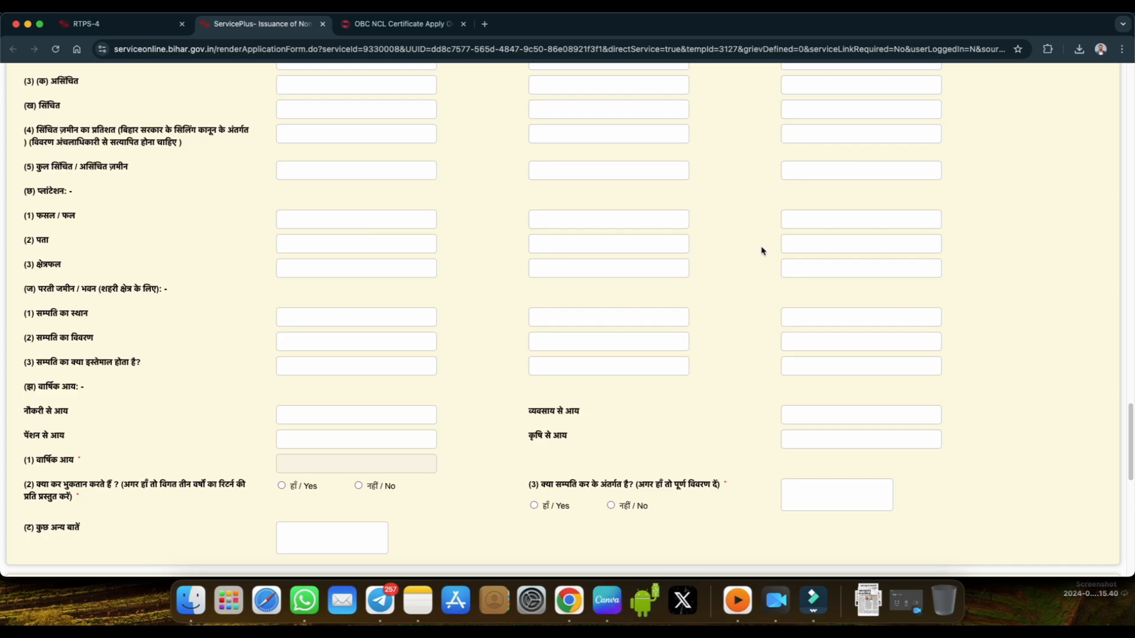
scroll(752, 263, "down", 1)
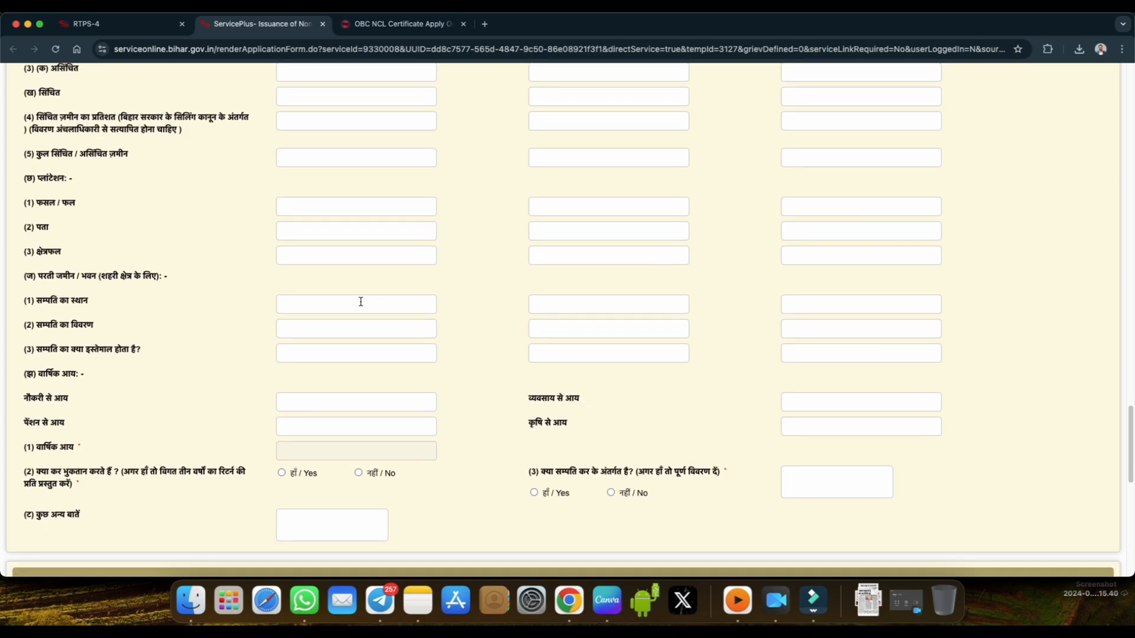
scroll(557, 302, "down", 1)
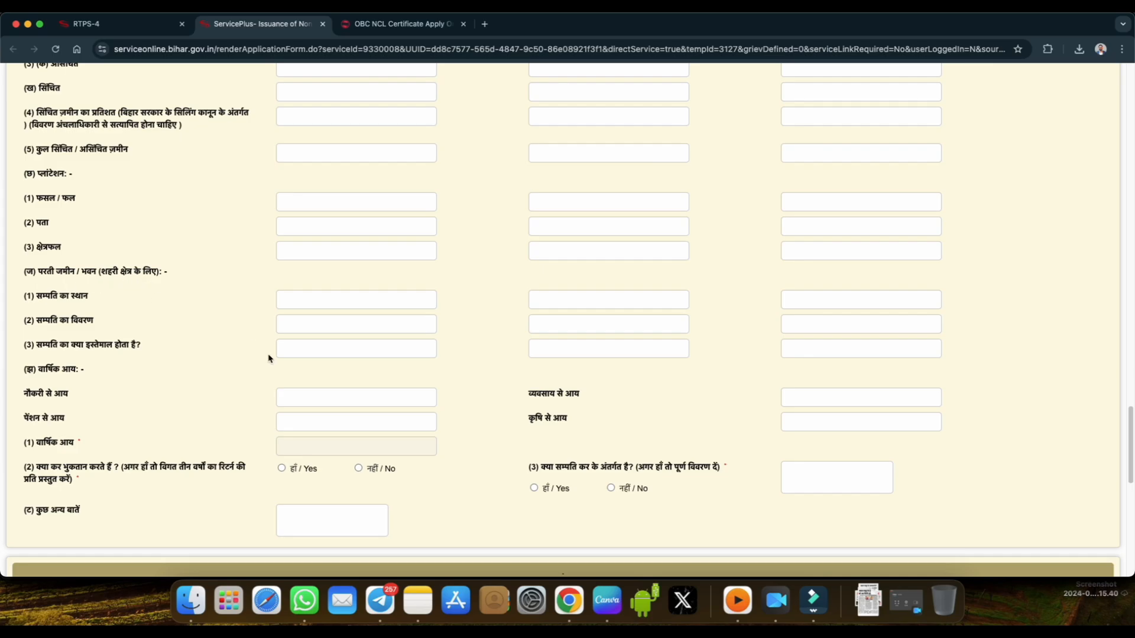
scroll(345, 348, "down", 2)
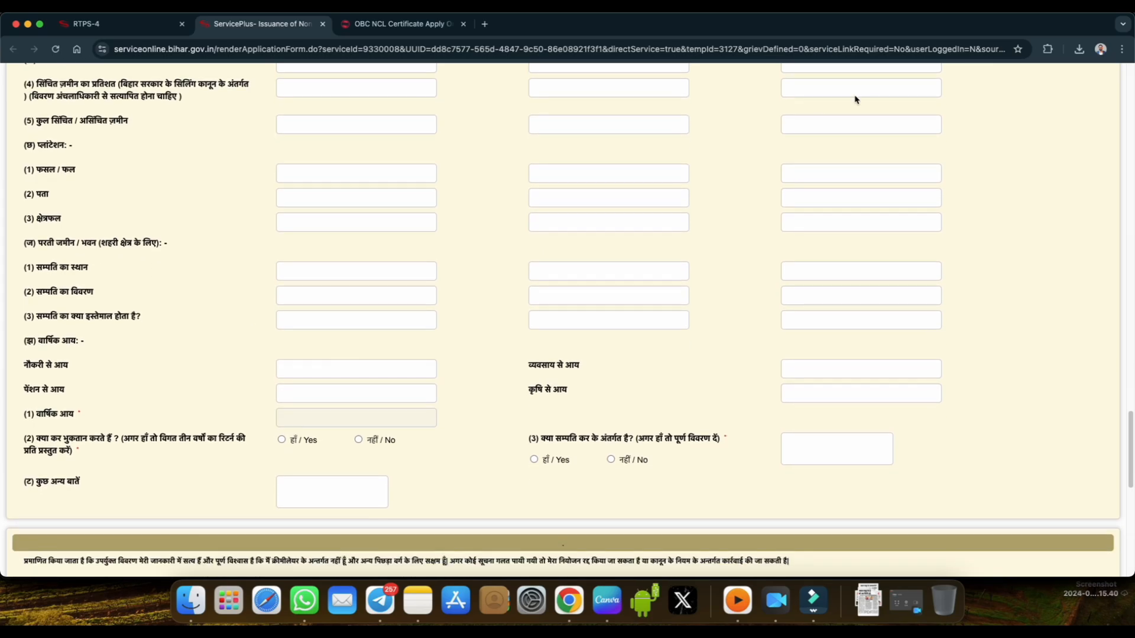
Circle the वार्षिक आय heading in red with an arrow, then underline नौकरी से आय, point an arrow from it and circle its field.
left_click(886, 11)
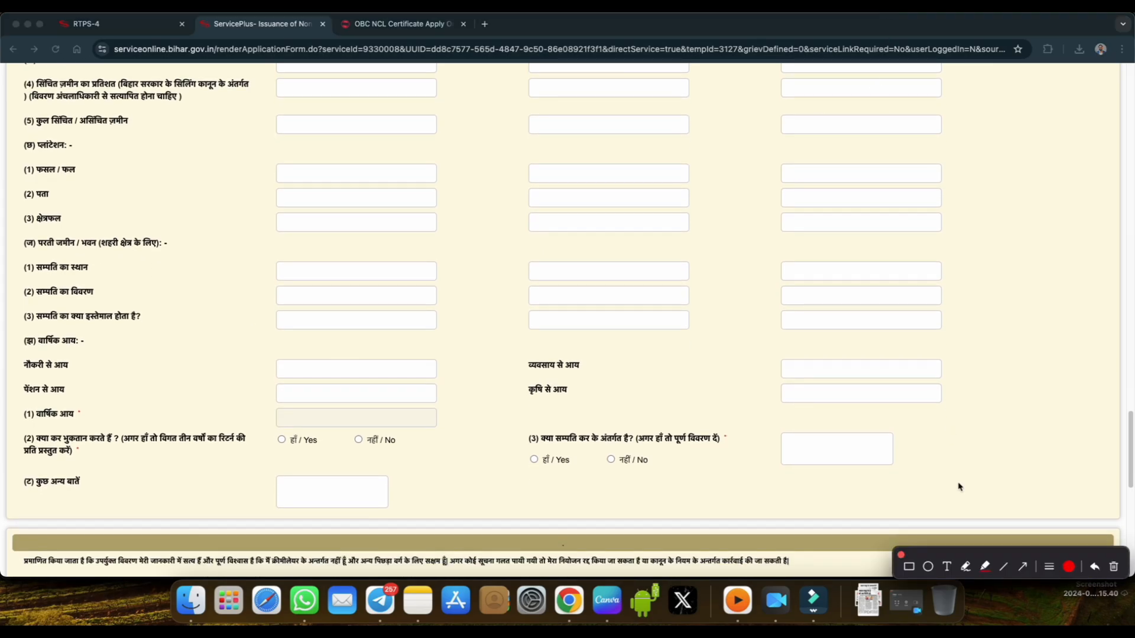
left_click(966, 567)
mouse_move(36, 350)
left_mouse_down()
mouse_move(126, 338)
mouse_move(124, 348)
left_mouse_up()
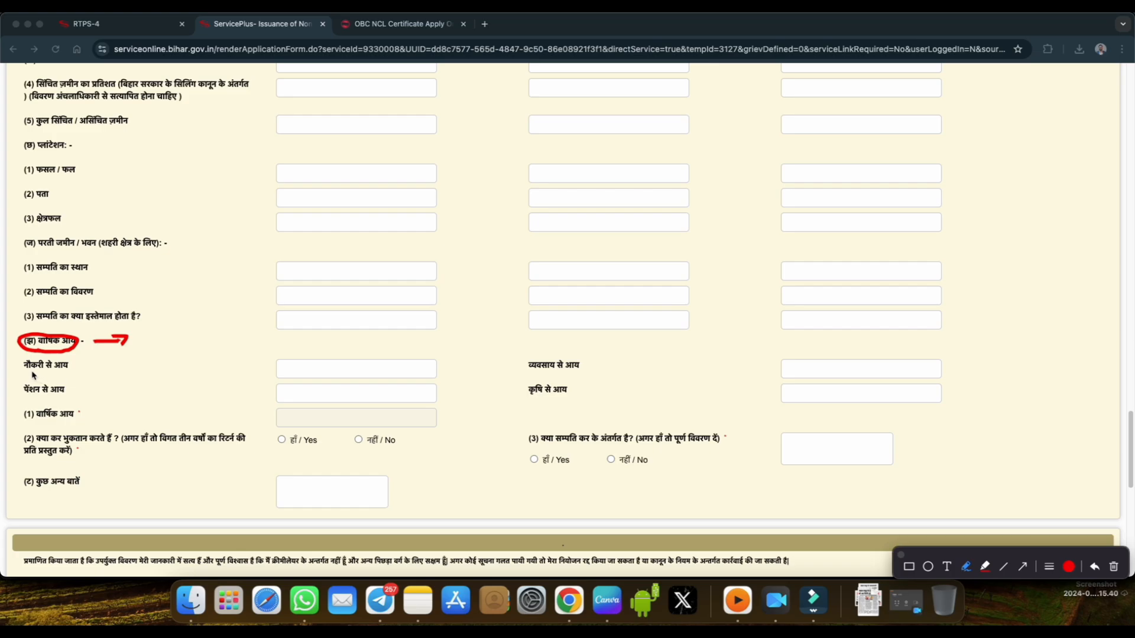
left_click_drag(31, 372, 53, 374)
left_click_drag(147, 368, 175, 371)
mouse_move(292, 367)
left_mouse_down()
mouse_move(305, 378)
mouse_move(293, 363)
left_mouse_up()
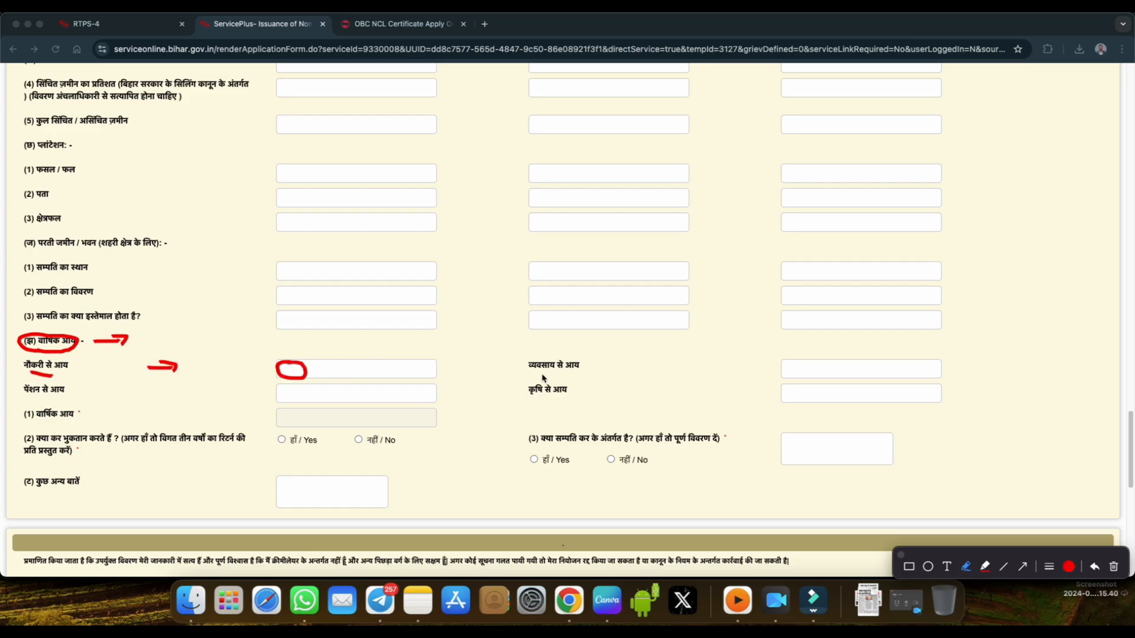
Underline व्यवसाय से आय, पेंशन से आय and कृषि से आय in red and mark the entry field of each.
left_click_drag(534, 374, 593, 367)
left_click_drag(780, 365, 808, 373)
left_click_drag(57, 401, 72, 398)
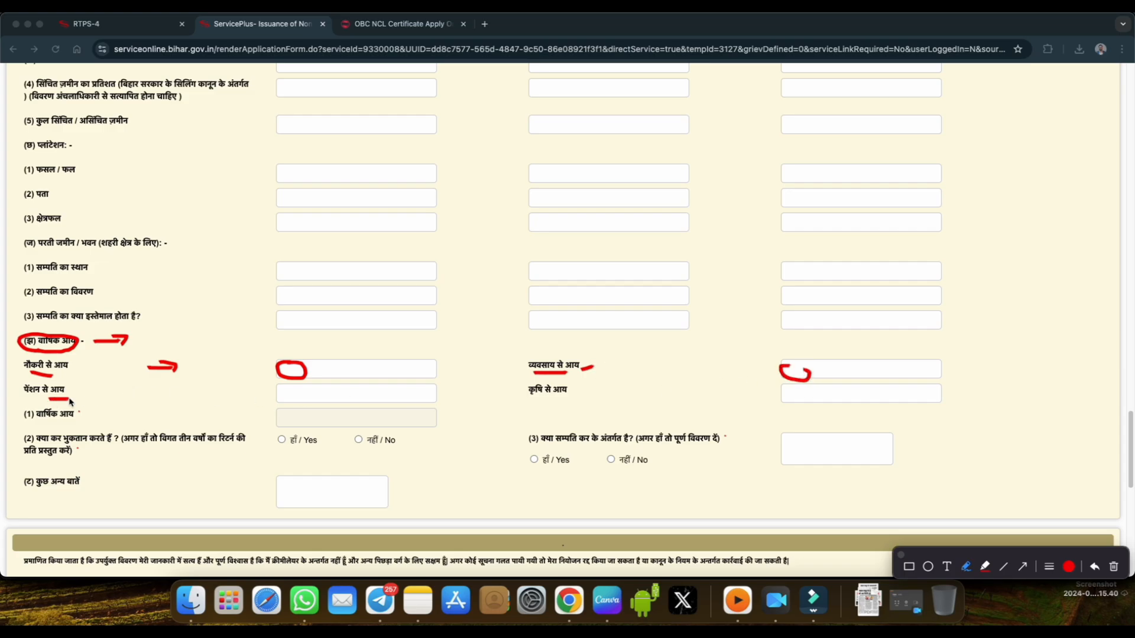
mouse_move(289, 388)
left_mouse_down()
mouse_move(279, 397)
mouse_move(301, 389)
left_mouse_up()
left_click_drag(534, 398, 562, 396)
left_click_drag(806, 391, 810, 398)
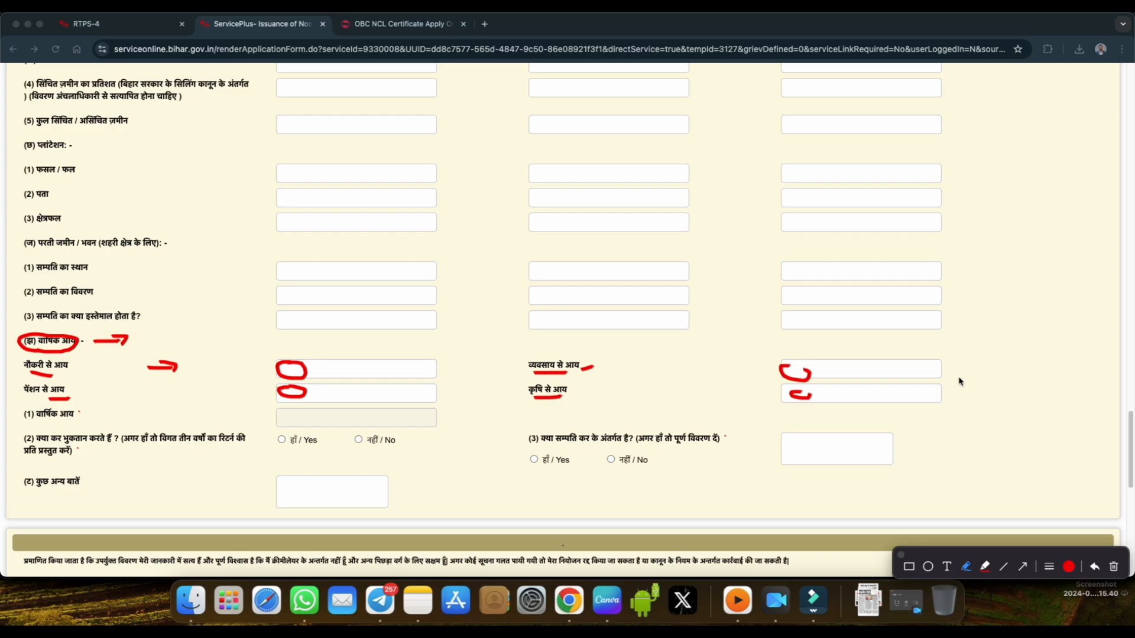
Handwrite and circle a red note beside the income fields, circle कृषि से आय, and add arrows for pension, agriculture and business income.
mouse_move(948, 347)
left_mouse_down()
mouse_move(966, 345)
mouse_move(967, 359)
mouse_move(996, 342)
mouse_move(1012, 349)
mouse_move(1006, 327)
left_mouse_up()
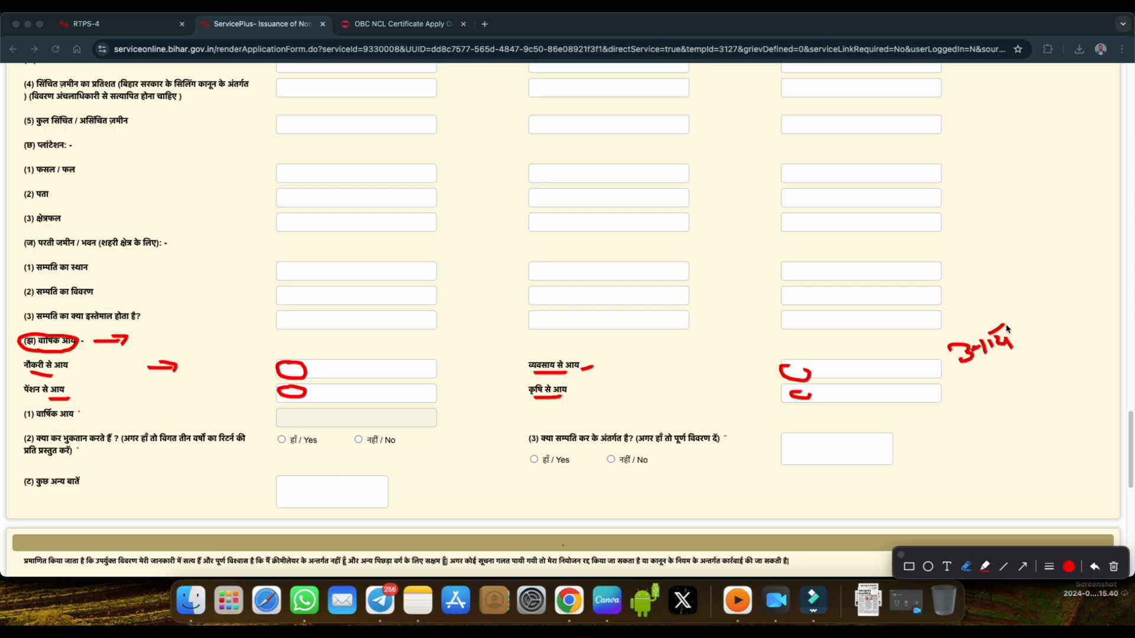
mouse_move(977, 379)
left_mouse_down()
mouse_move(1026, 313)
mouse_move(947, 354)
mouse_move(962, 368)
left_mouse_up()
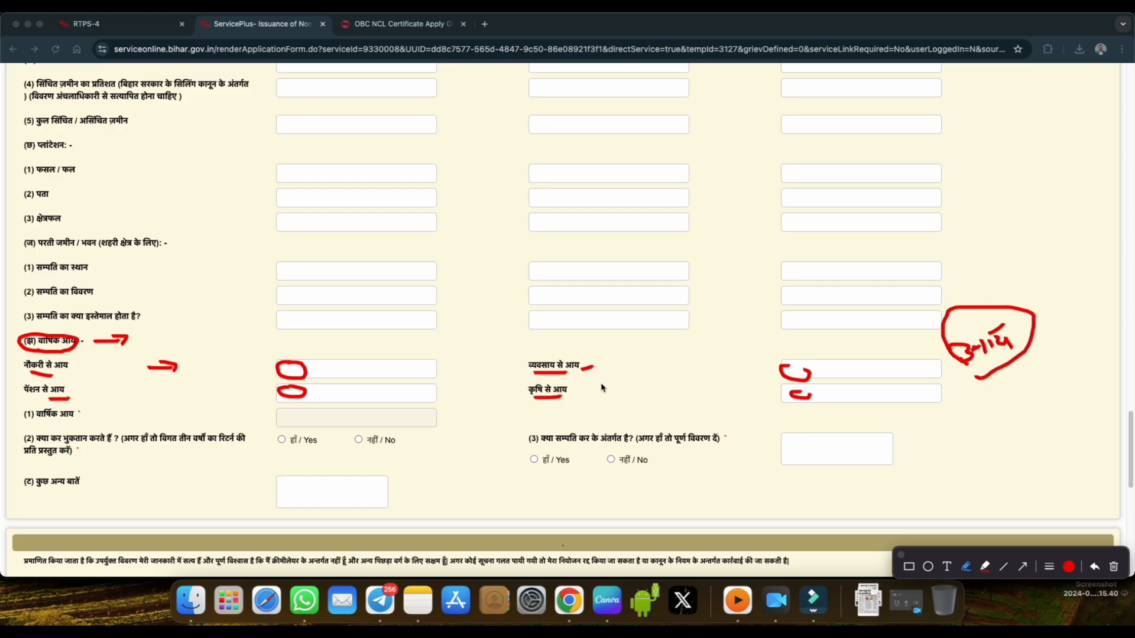
left_click_drag(785, 361, 813, 376)
left_click_drag(244, 391, 263, 397)
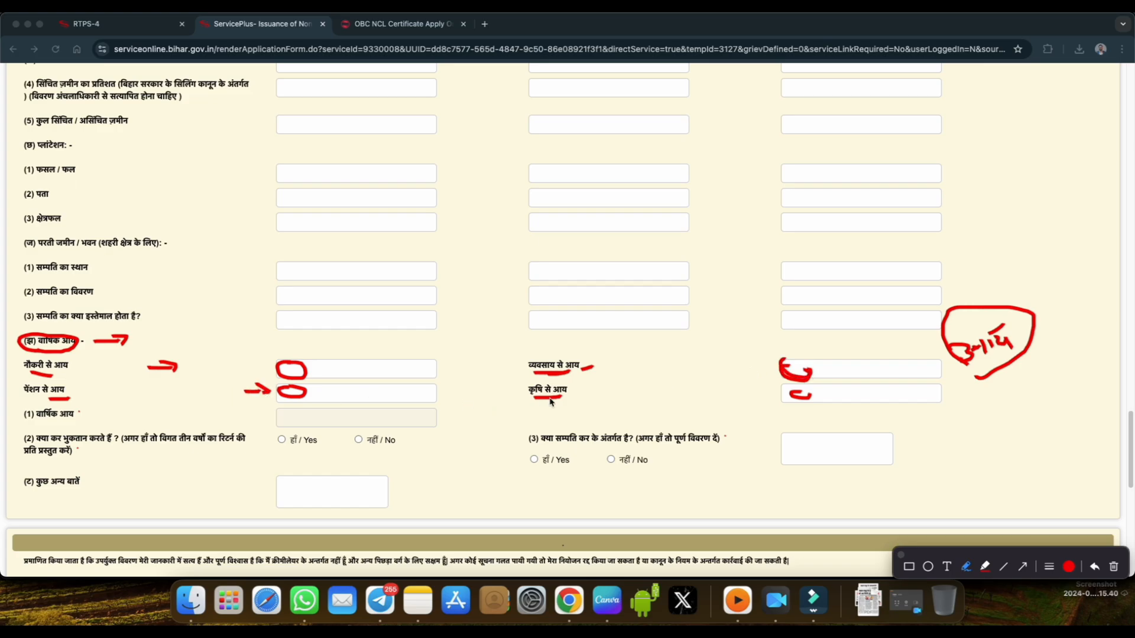
mouse_move(542, 400)
left_mouse_down()
mouse_move(635, 372)
mouse_move(634, 383)
left_mouse_up()
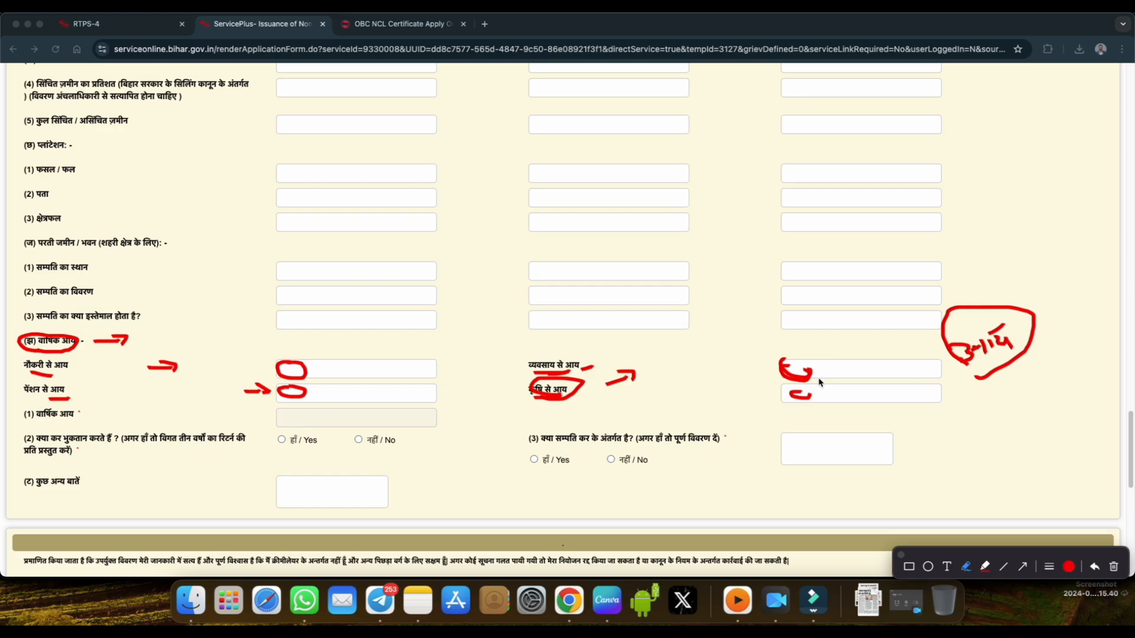
mouse_move(785, 361)
left_mouse_down()
mouse_move(814, 368)
mouse_move(835, 351)
mouse_move(845, 361)
left_mouse_up()
Circle the (1) वार्षिक आय label and its field in red, and close the annotations.
mouse_move(37, 426)
left_mouse_down()
mouse_move(75, 421)
mouse_move(29, 406)
mouse_move(33, 424)
left_mouse_up()
mouse_move(294, 413)
left_mouse_down()
mouse_move(282, 421)
mouse_move(314, 426)
mouse_move(306, 418)
left_mouse_up()
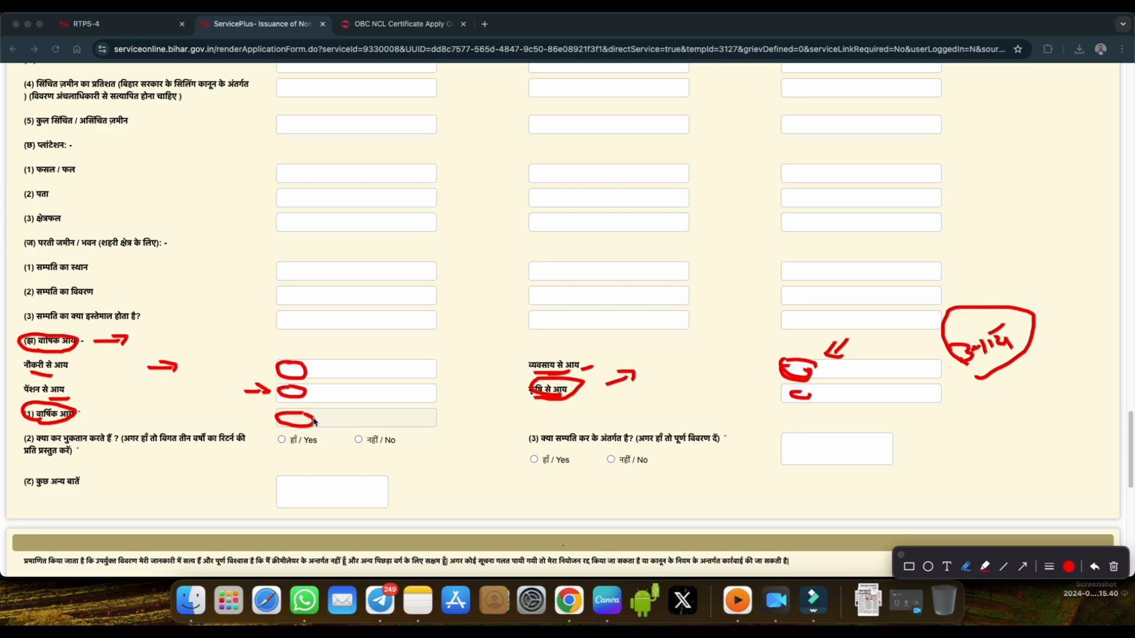
left_click(899, 554)
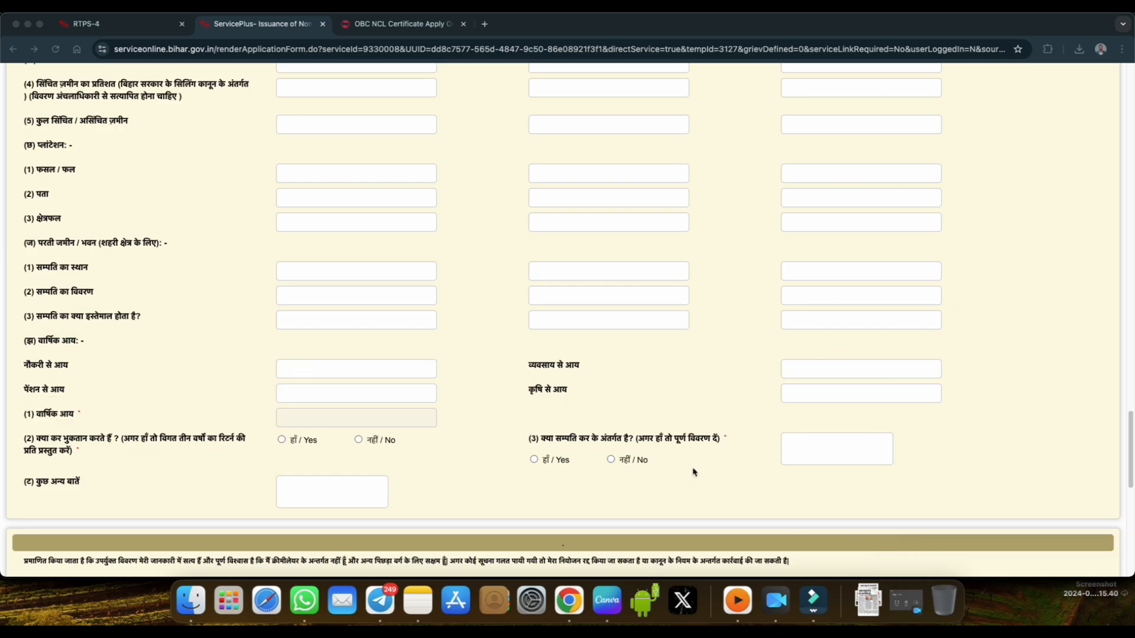
Review the tax and property tax questions, the attachments list and the self declaration, and bring up the annotation tools.
scroll(648, 454, "down", 1)
scroll(648, 454, "down", 5)
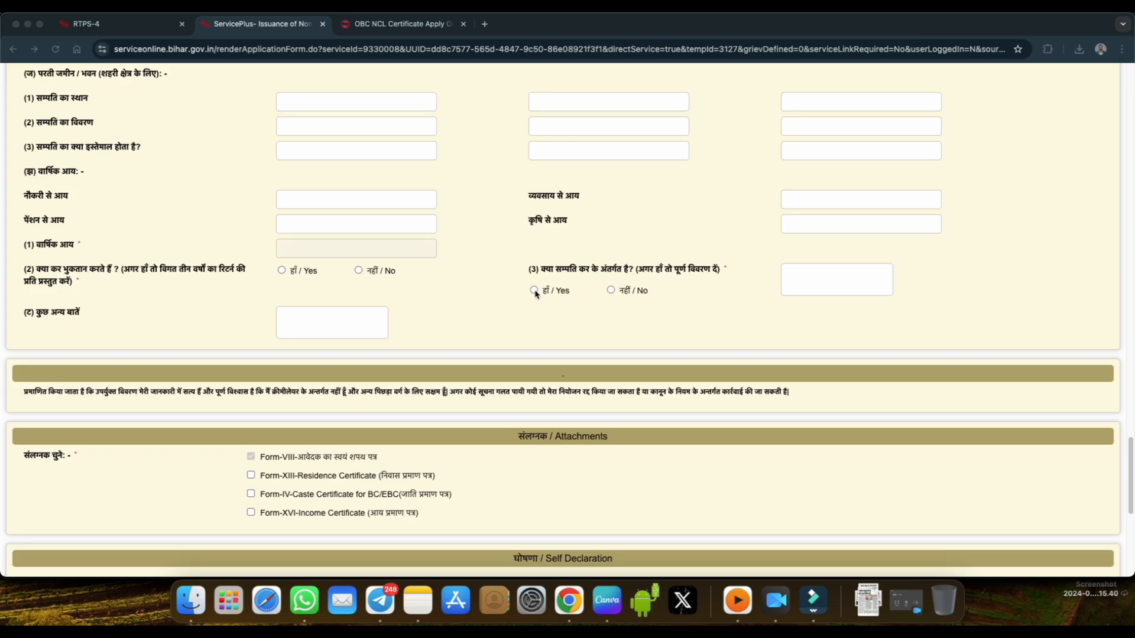
scroll(600, 330, "down", 1)
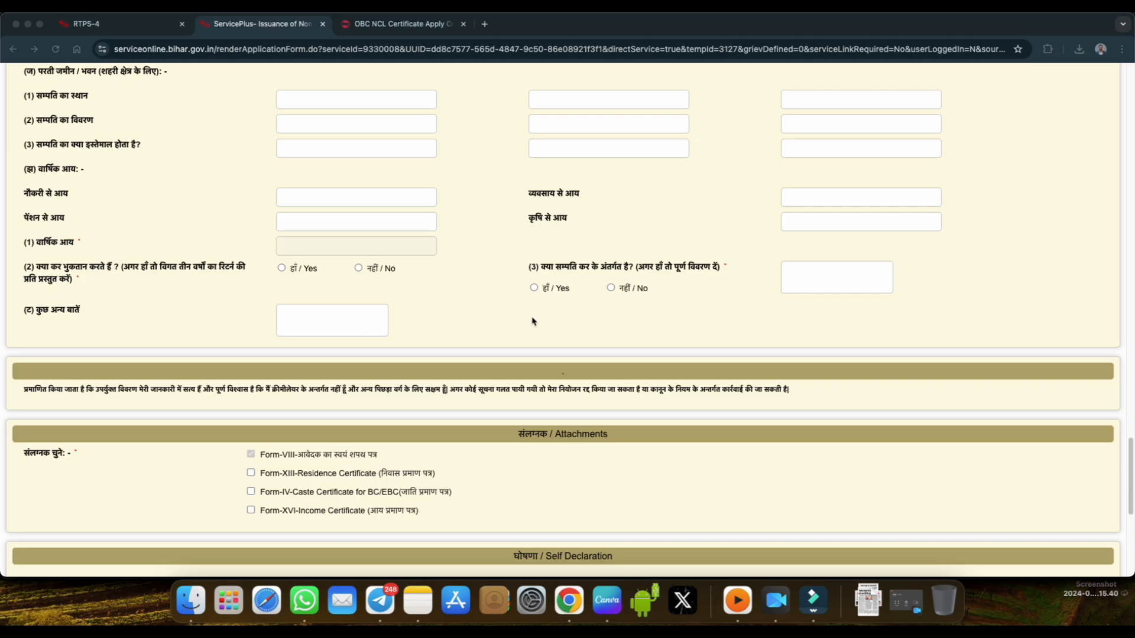
scroll(532, 321, "down", 5)
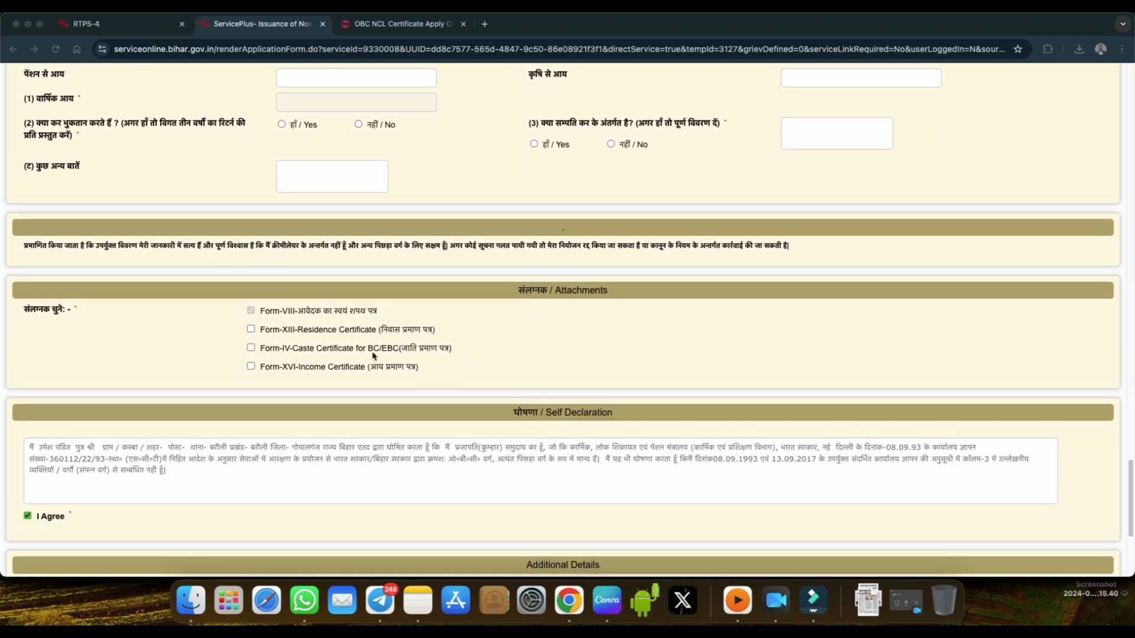
left_click(884, 7)
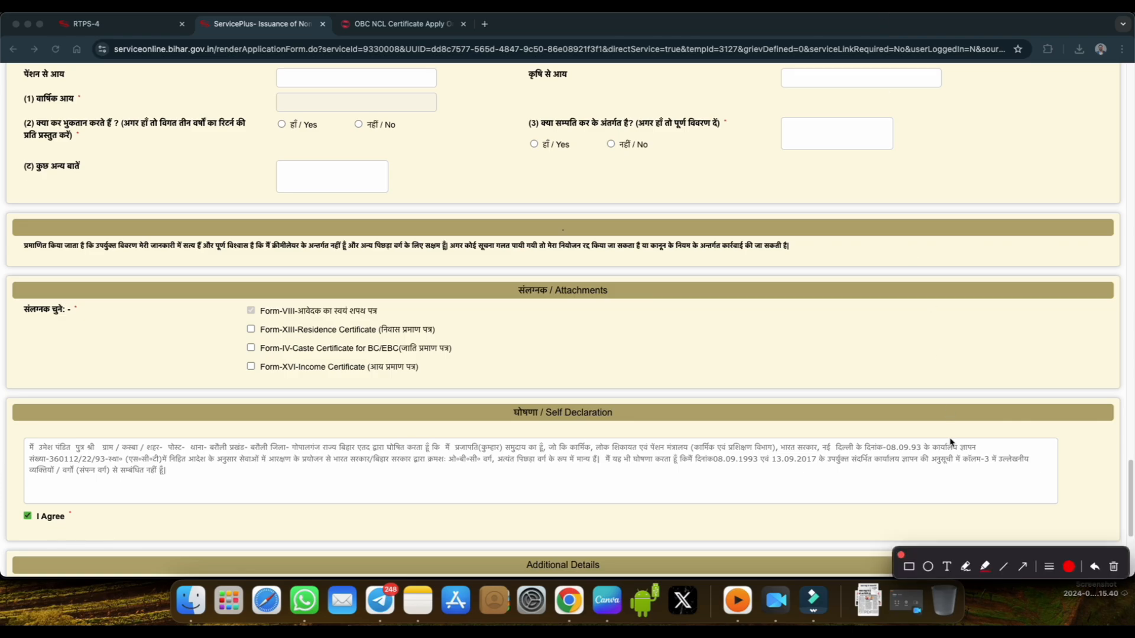
Underline the Form-VIII, residence certificate and caste certificate entries in red in the attachments list and add a tick beside the caste certificate.
left_click(968, 568)
left_click_drag(267, 318, 385, 319)
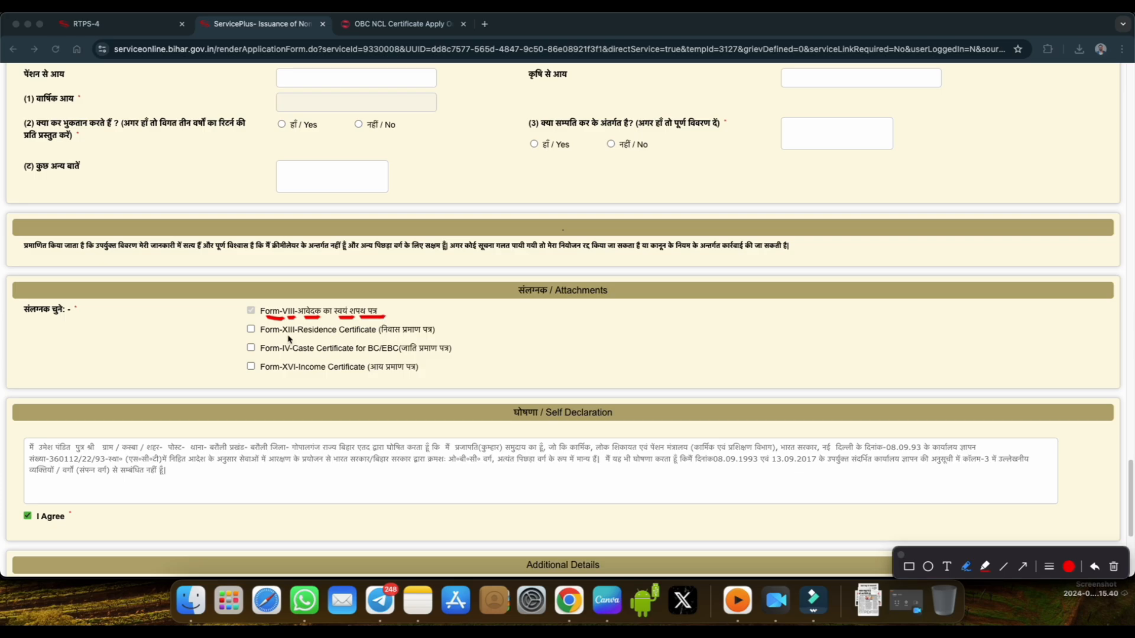
left_click_drag(288, 337, 436, 335)
mouse_move(372, 355)
left_mouse_down()
mouse_move(433, 356)
mouse_move(488, 339)
left_mouse_up()
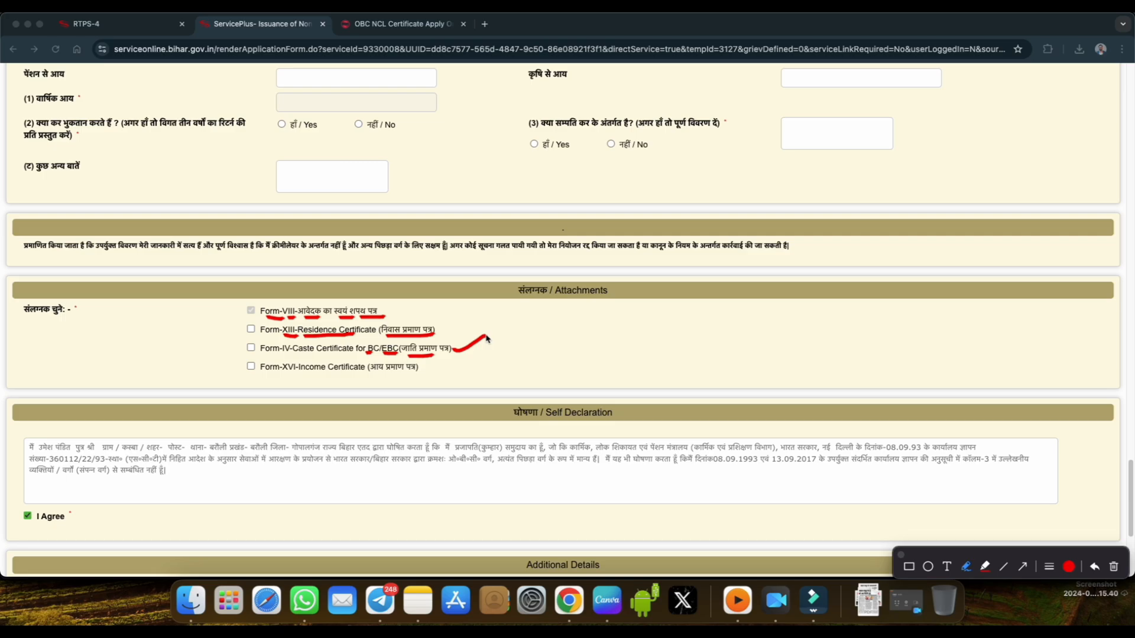
Underline आय प्रमाण पत्र with a red arrow up to the income section, circle the whole attachments list, and close the annotations.
mouse_move(371, 375)
left_mouse_down()
mouse_move(610, 338)
mouse_move(681, 94)
mouse_move(667, 103)
mouse_move(712, 103)
left_mouse_up()
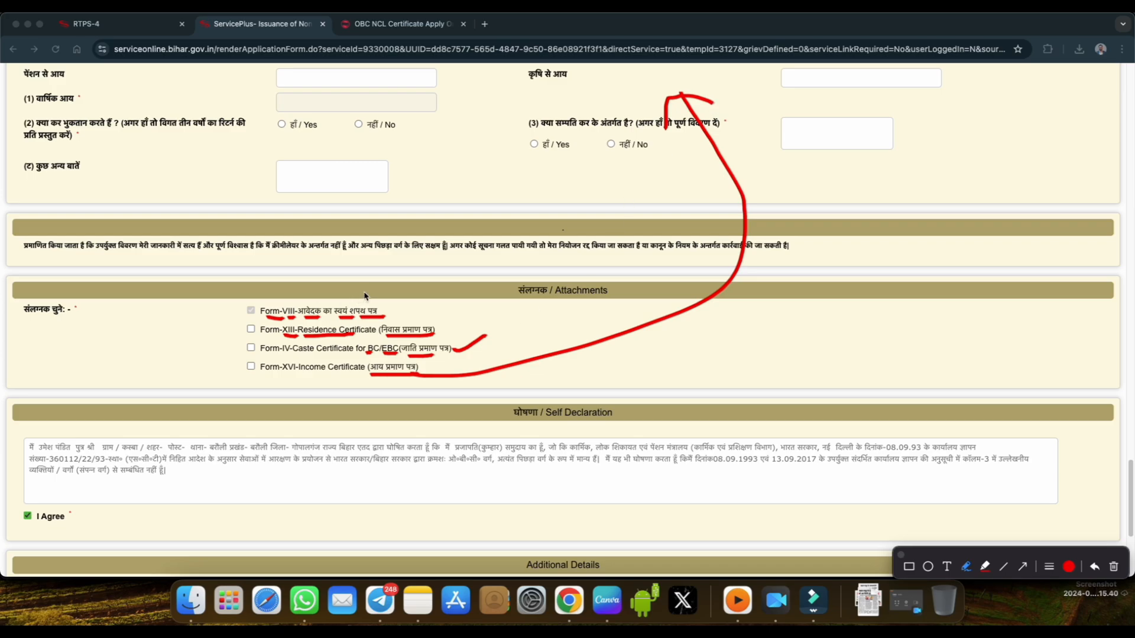
mouse_move(365, 296)
left_mouse_down()
mouse_move(246, 393)
mouse_move(444, 289)
mouse_move(336, 288)
left_mouse_up()
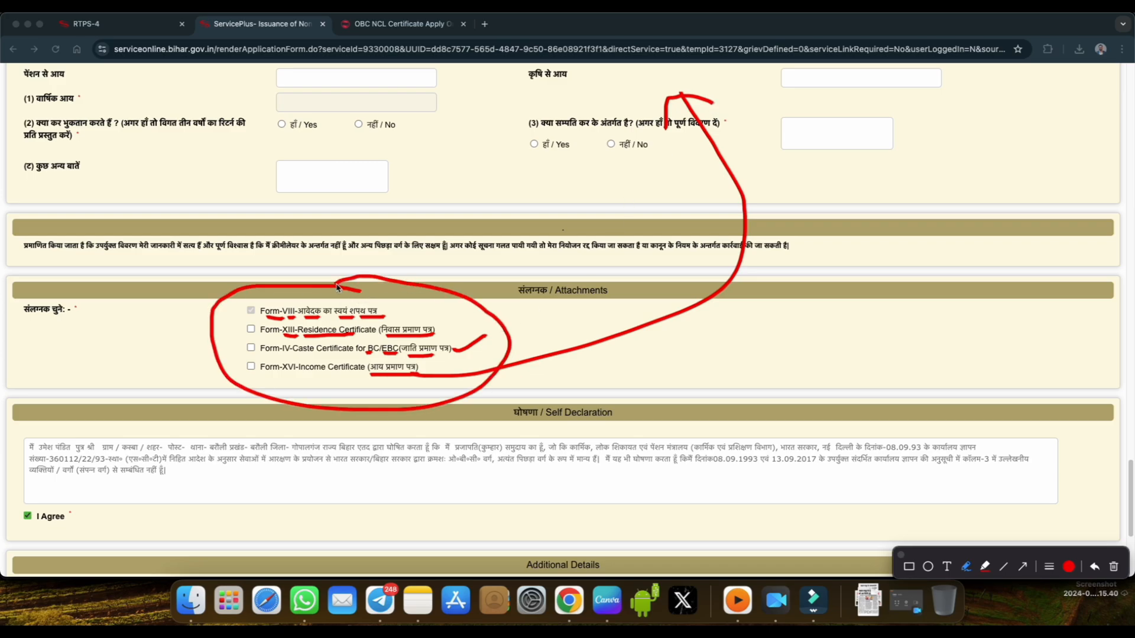
left_click(901, 555)
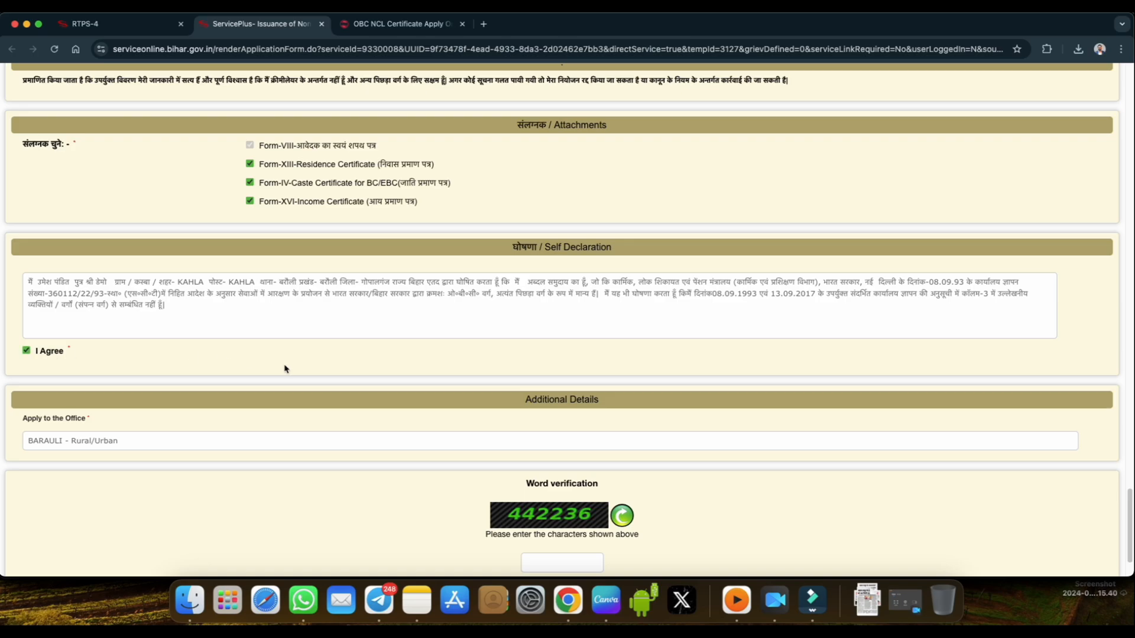
Submit the completed application form with BARAULI - Rural/Urban as the office applied to.
scroll(285, 367, "down", 2)
left_click(159, 380)
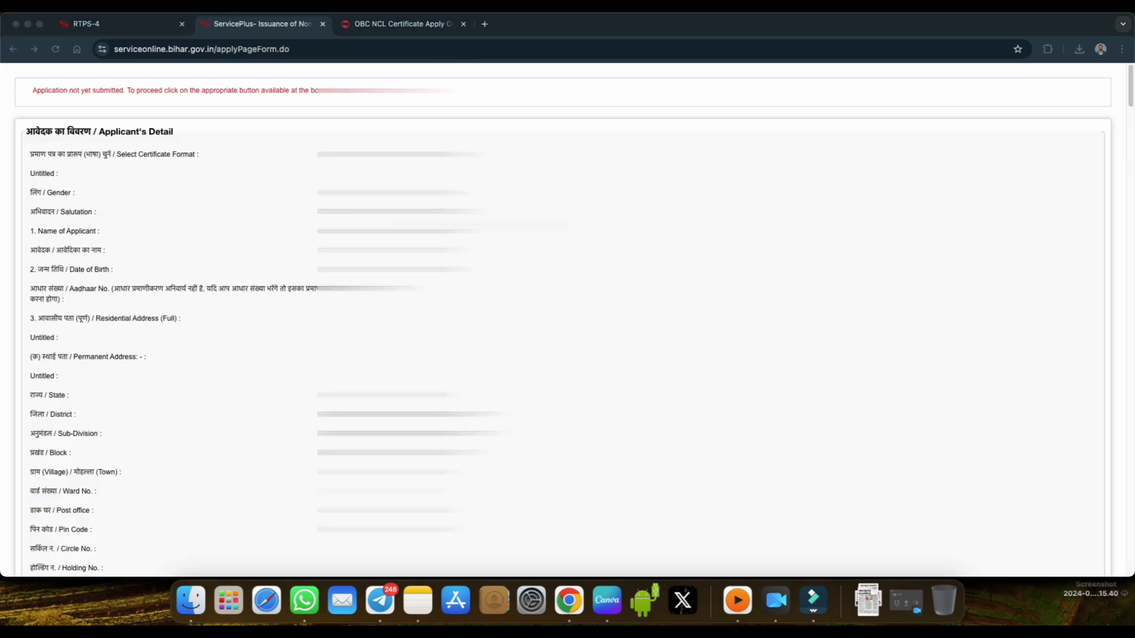
Review the application preview from the applicant's details through the parents' status to the attachments, self declaration and additional details.
scroll(567, 319, "down", 5)
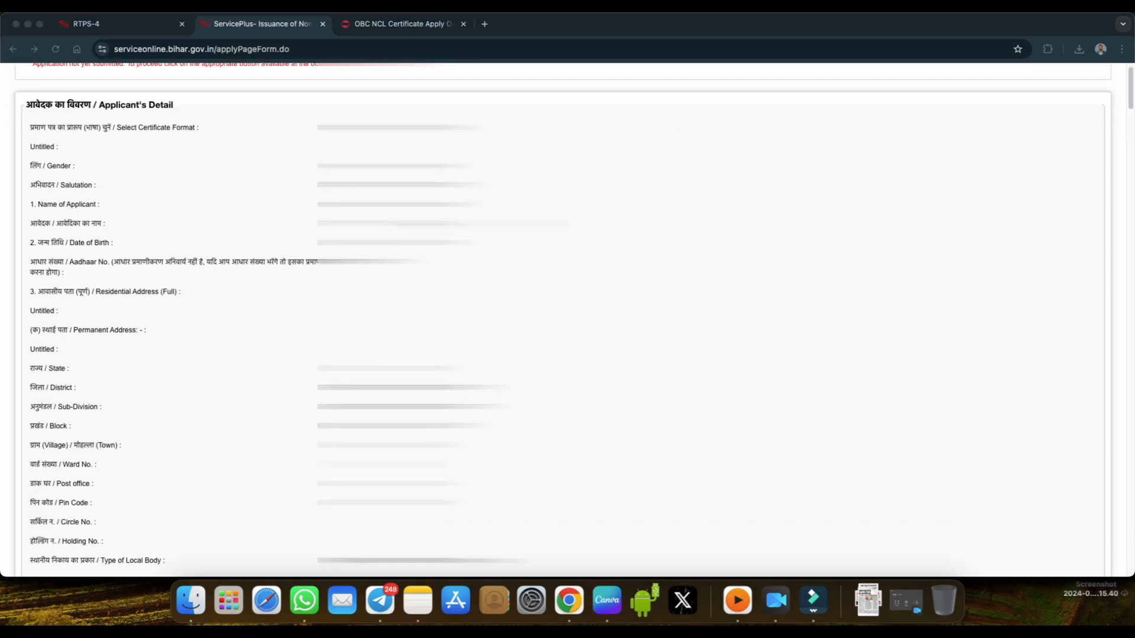
scroll(568, 319, "down", 9)
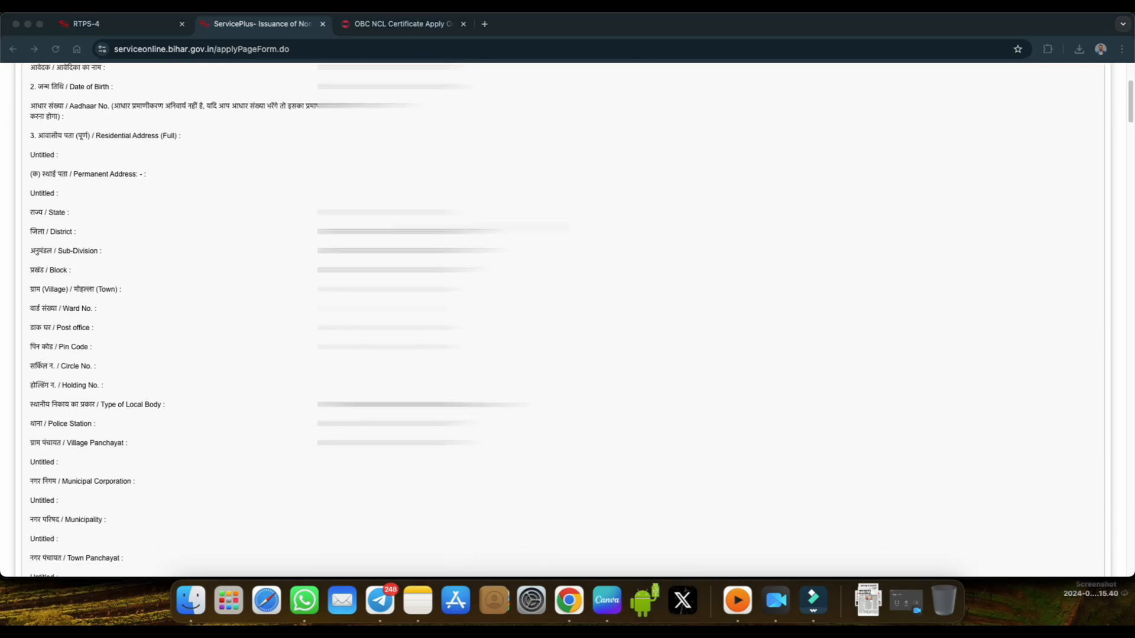
scroll(568, 320, "down", 15)
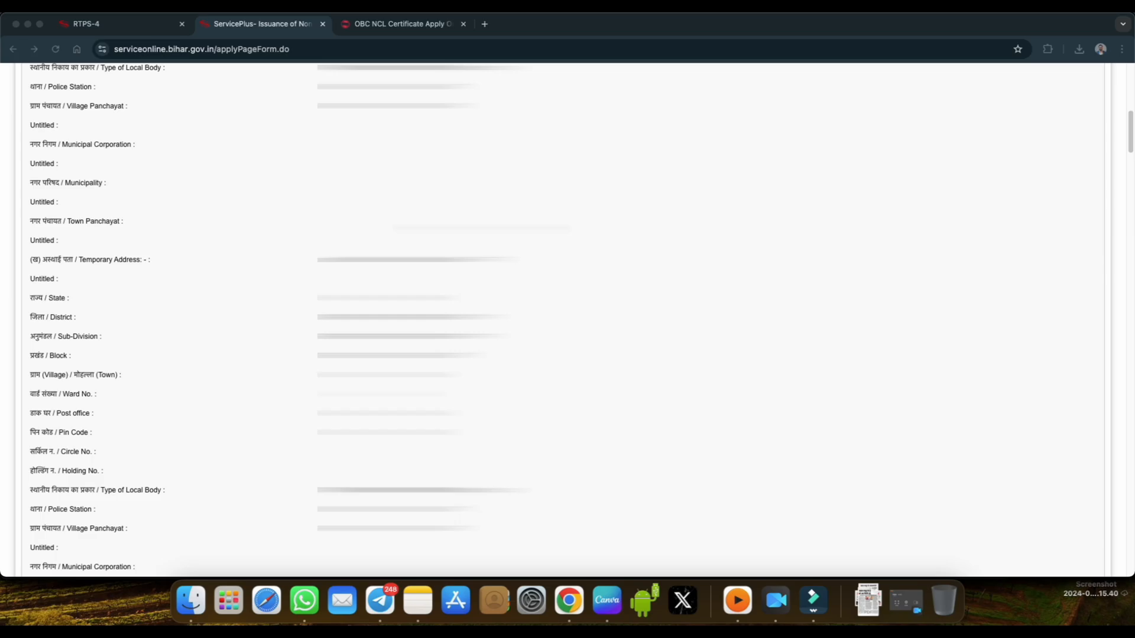
scroll(567, 319, "down", 20)
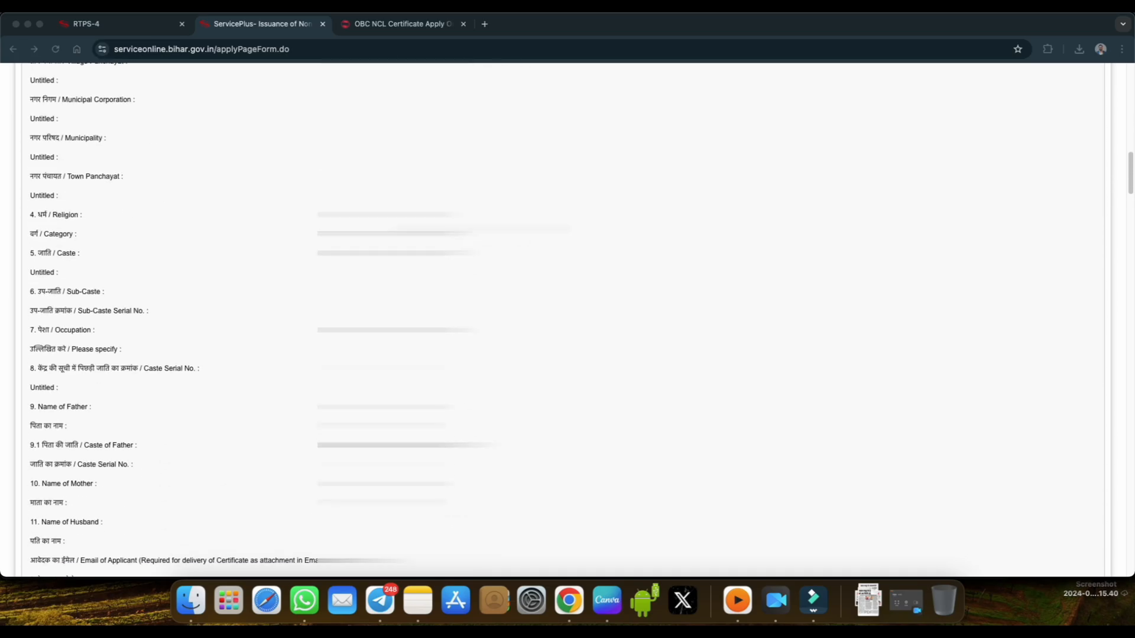
scroll(567, 319, "down", 20)
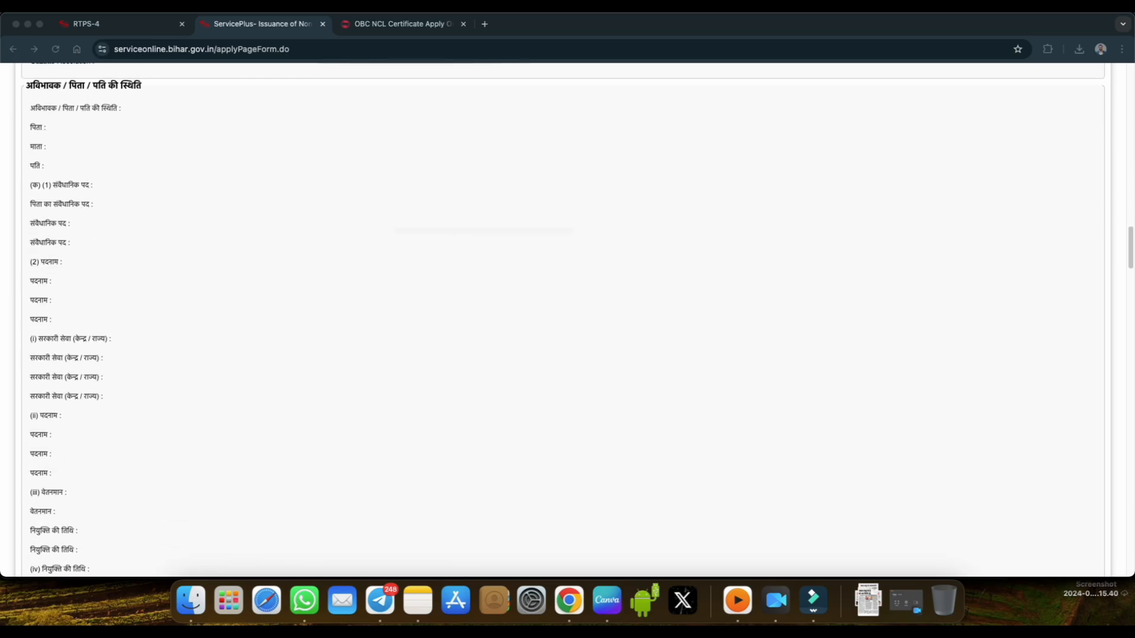
scroll(568, 319, "down", 20)
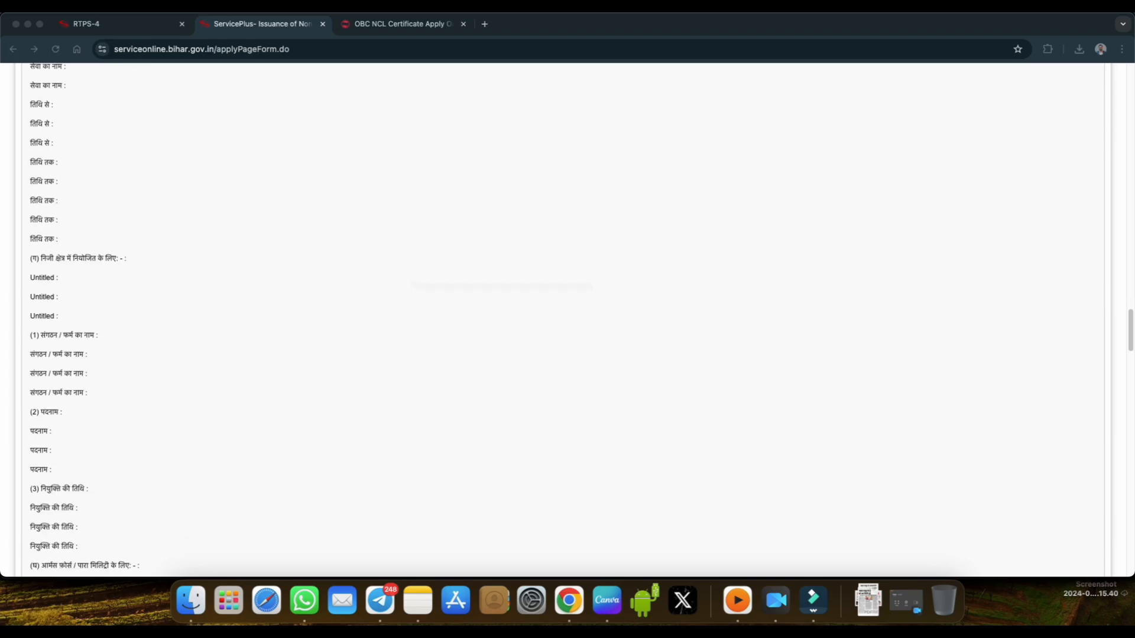
scroll(567, 319, "down", 20)
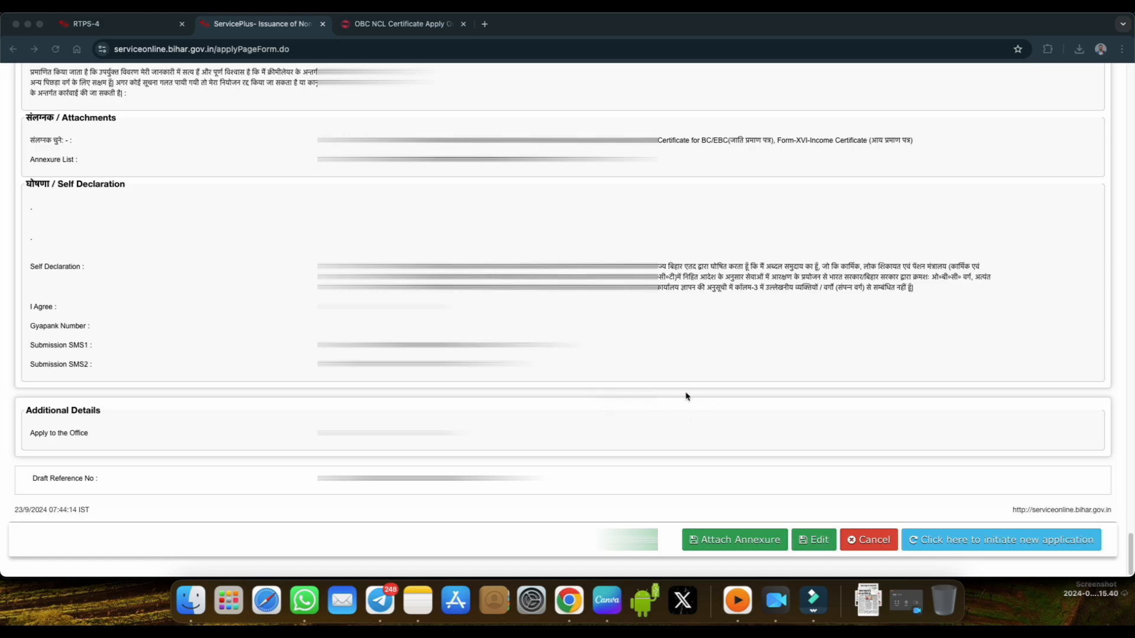
Underline Attach Annexure in red, close the annotations, and open the page for attaching enclosures.
left_click(884, 11)
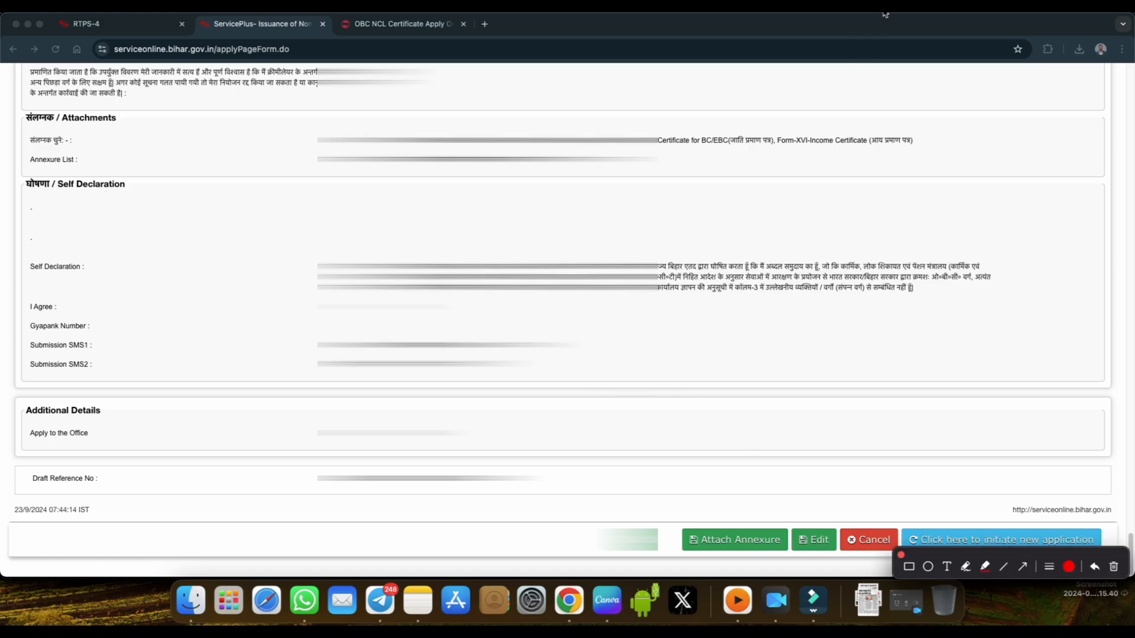
left_click(965, 567)
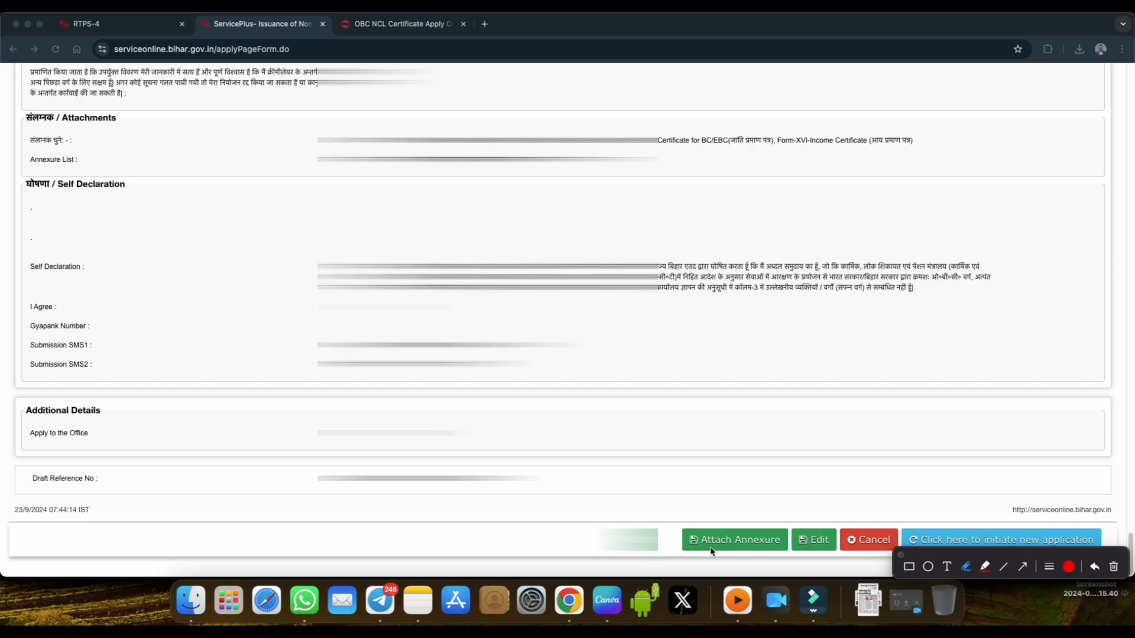
left_click_drag(706, 548, 756, 549)
left_click(901, 556)
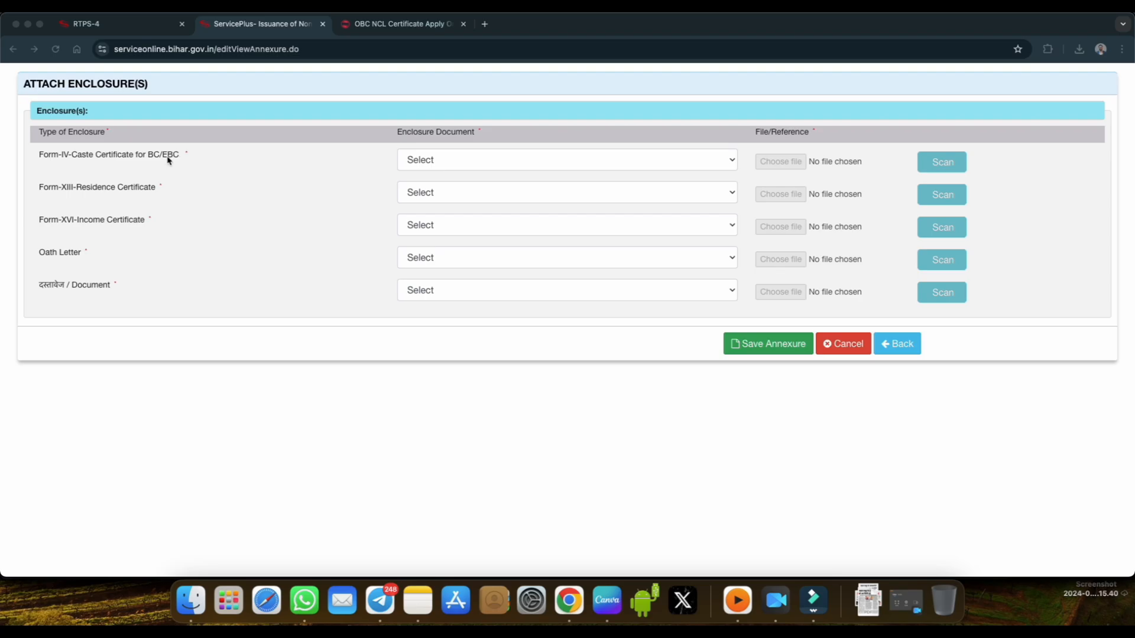
Choose जाति प्रमाण पत्र with its PDF file for the caste certificate, निवास प्रमाण पत्र for residence and आय प्रमाण पत्र for income.
left_click(435, 161)
left_click(441, 162)
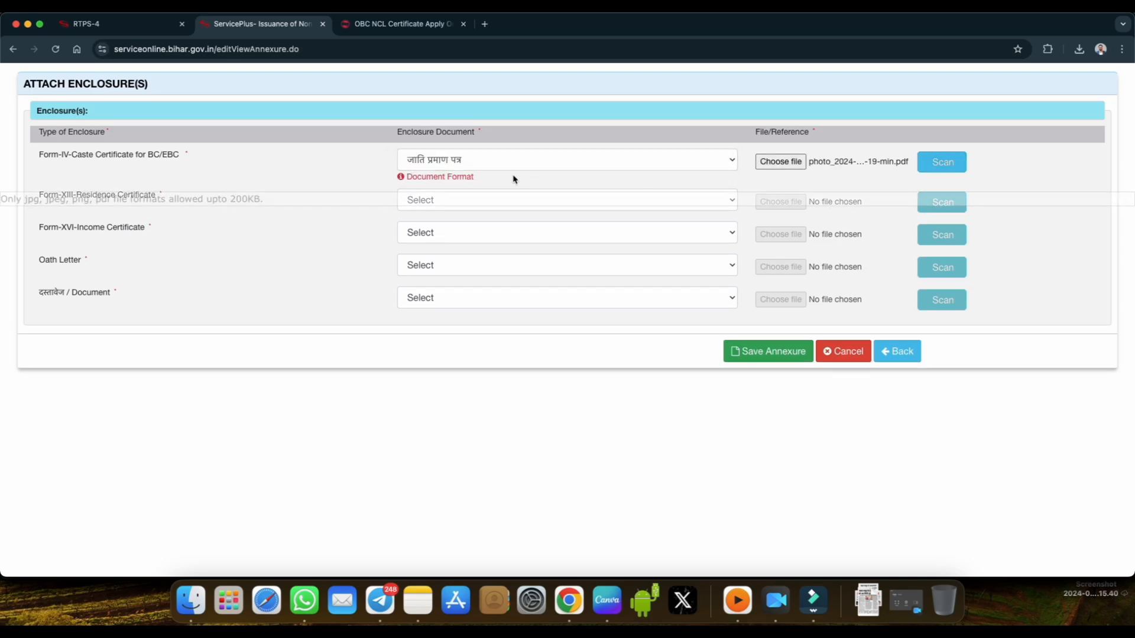
left_click(424, 202)
left_click(433, 217)
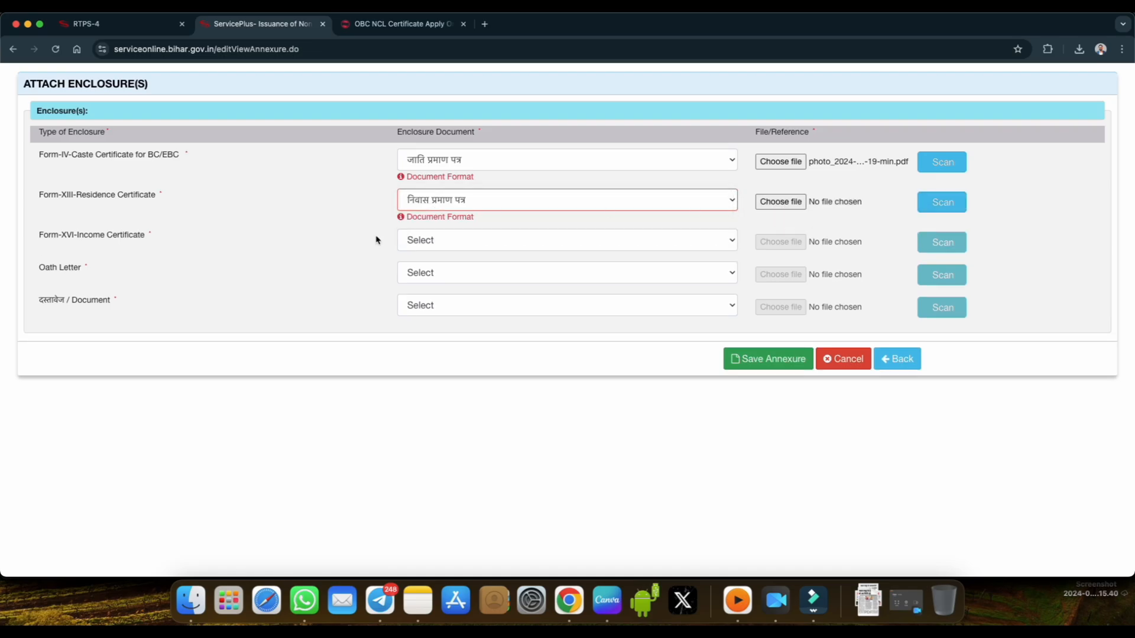
left_click(448, 246)
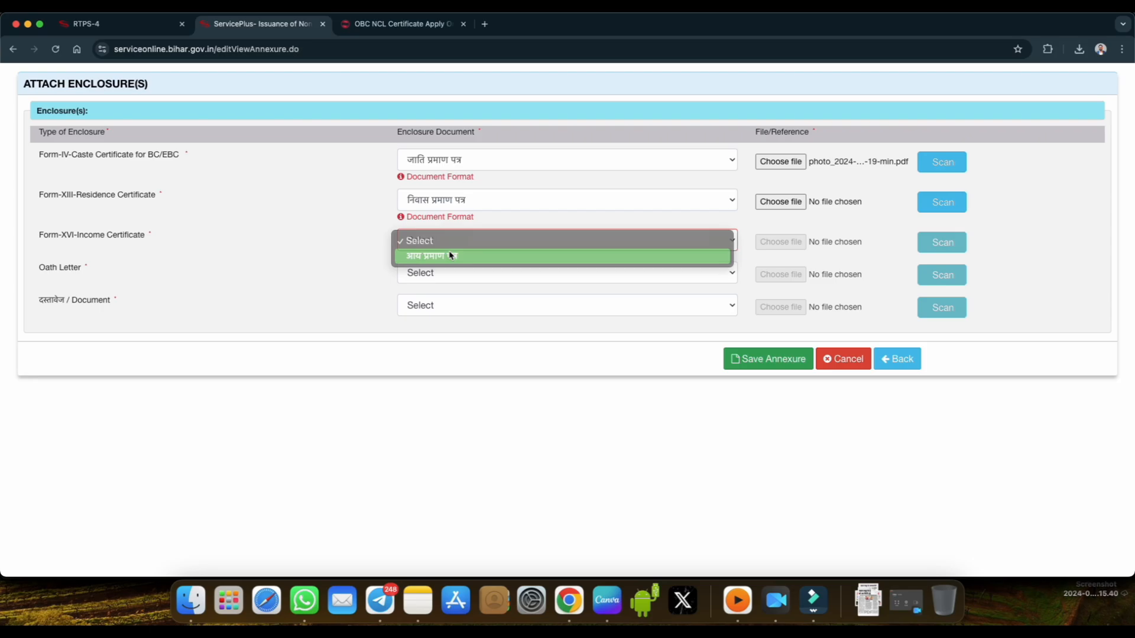
left_click(451, 253)
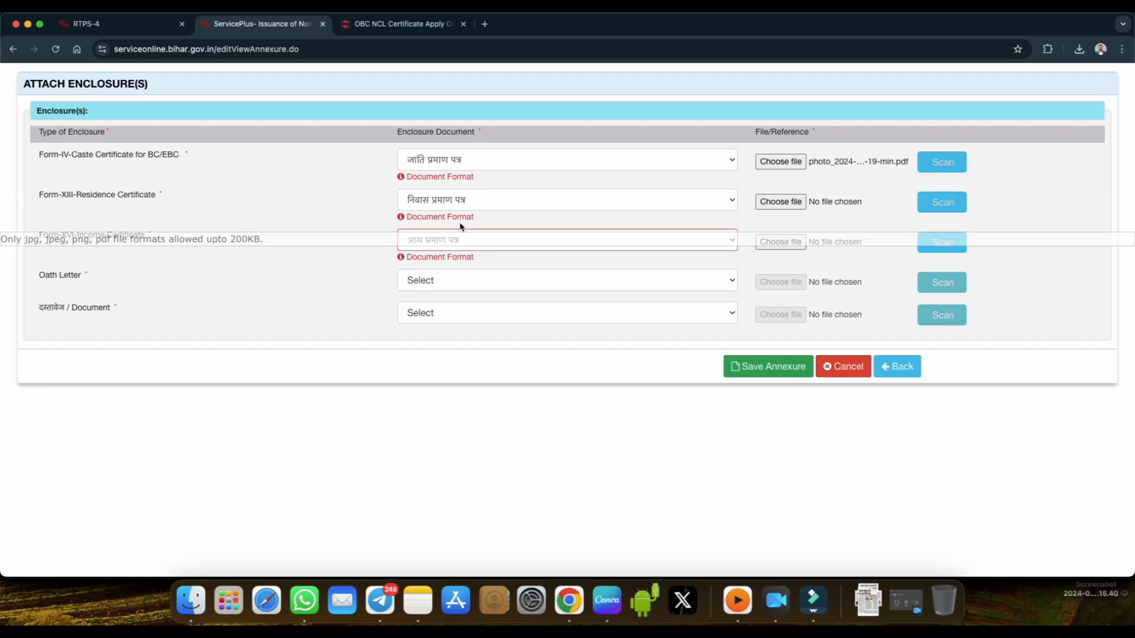
Highlight the Oath Letter label and choose फॉर्म-VIII स्वयं शपथ-पत्र as its enclosure document.
mouse_move(461, 226)
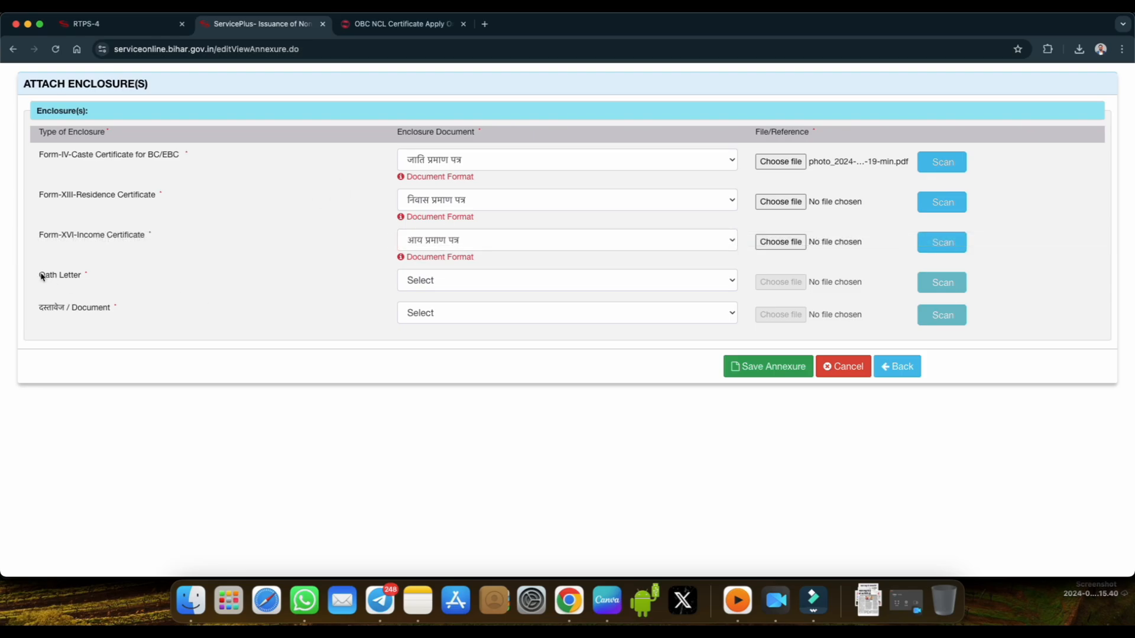
left_click_drag(41, 276, 79, 275)
left_click(408, 283)
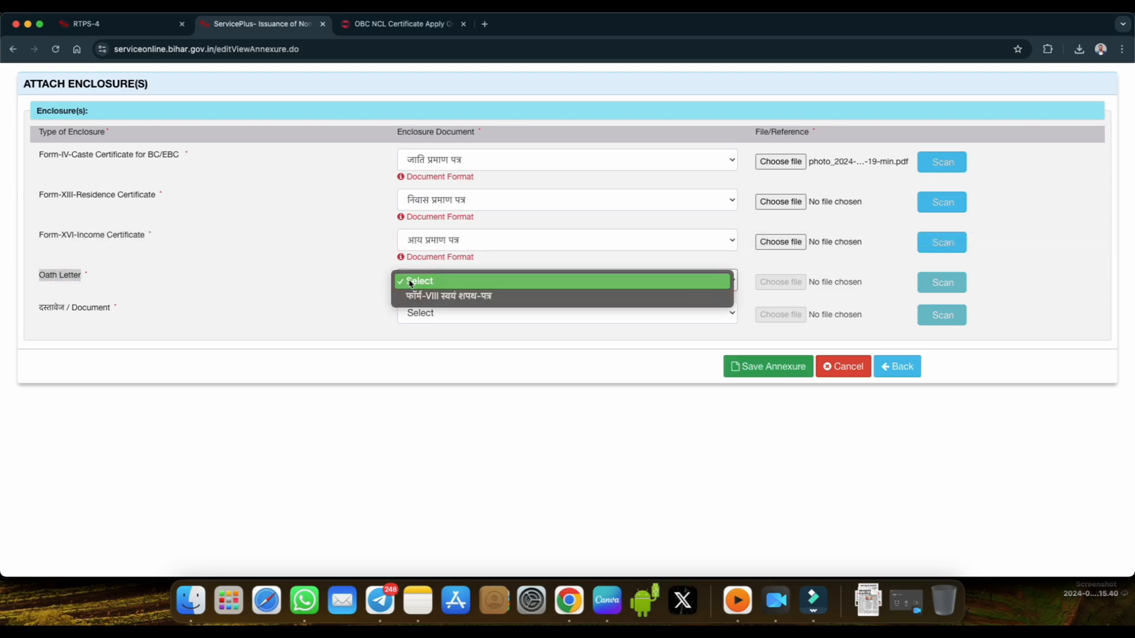
left_click(463, 296)
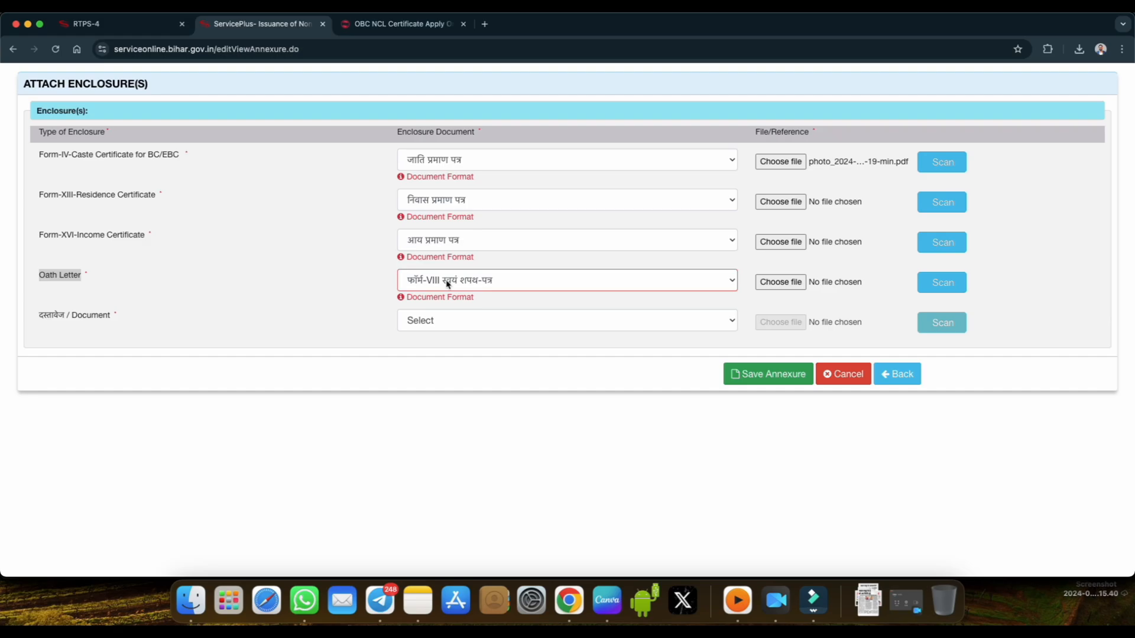
Open the Form VIII PDF from the OBC NCL article's important links and enlarge it to 125%.
left_click(408, 26)
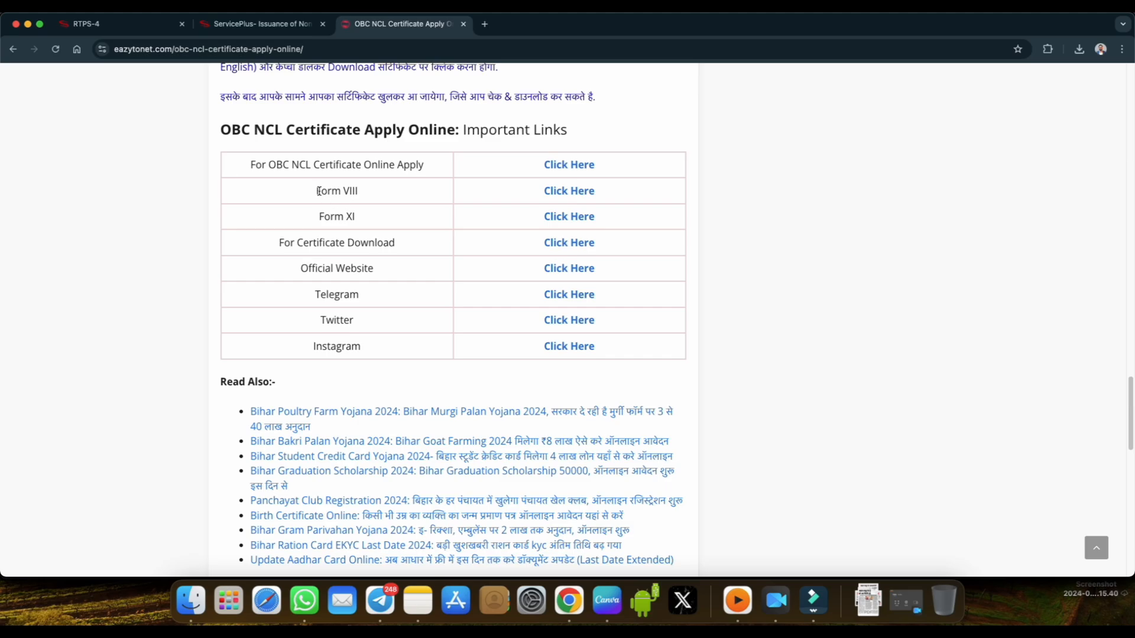
left_click(565, 191)
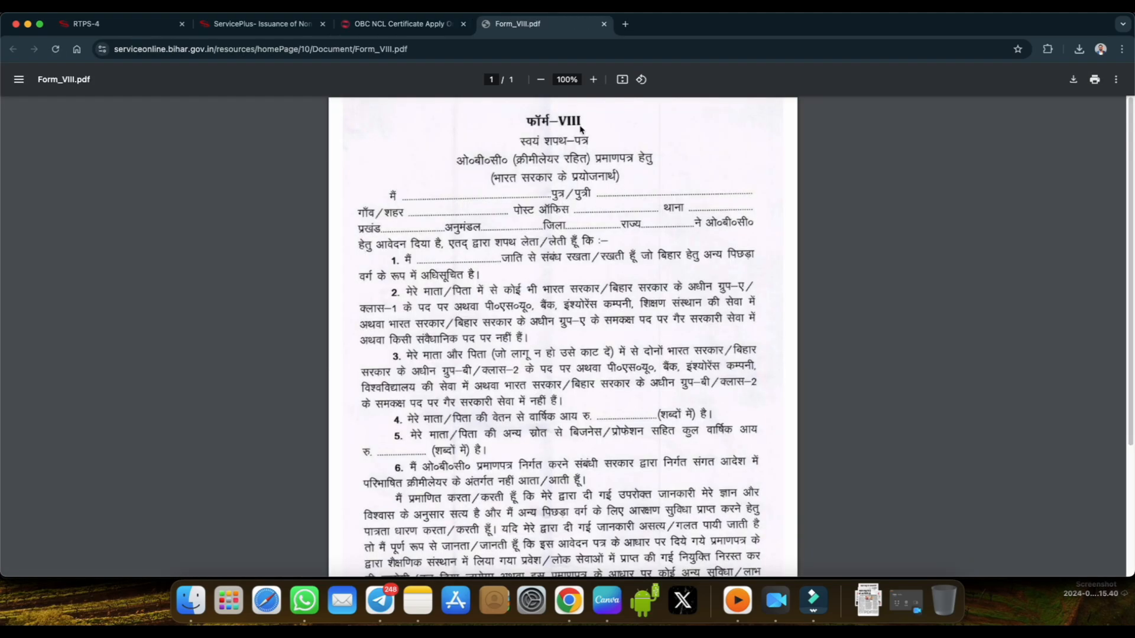
left_click(593, 80)
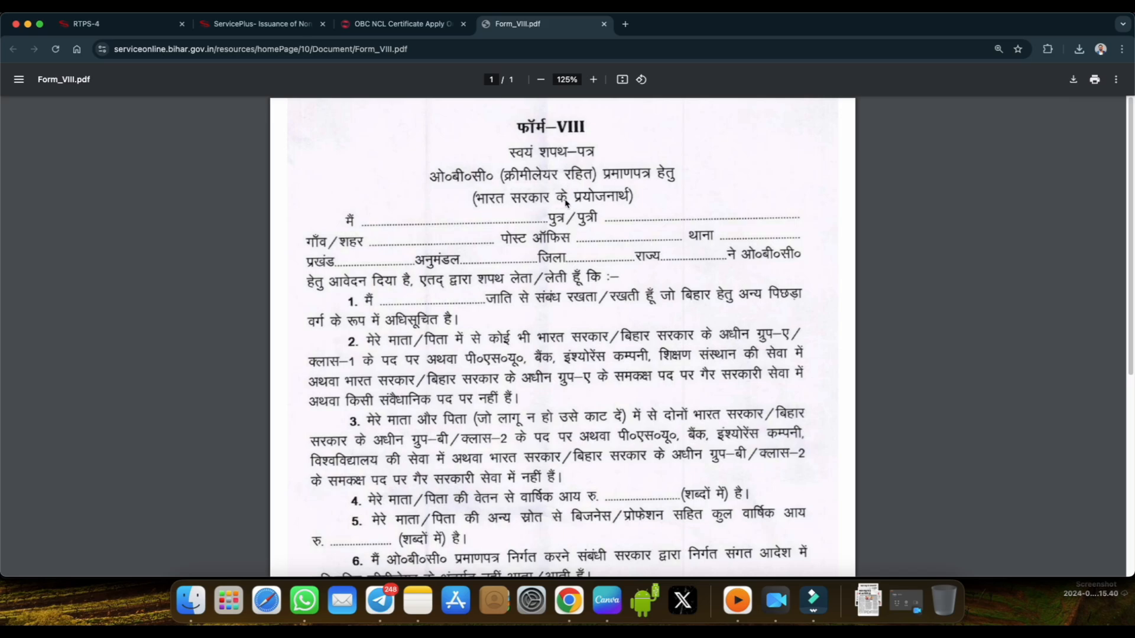
Mark in red the Form VIII blanks for name, parent, village, post office, police station, block, subdivision, district, state and caste.
left_click(884, 6)
left_click(964, 567)
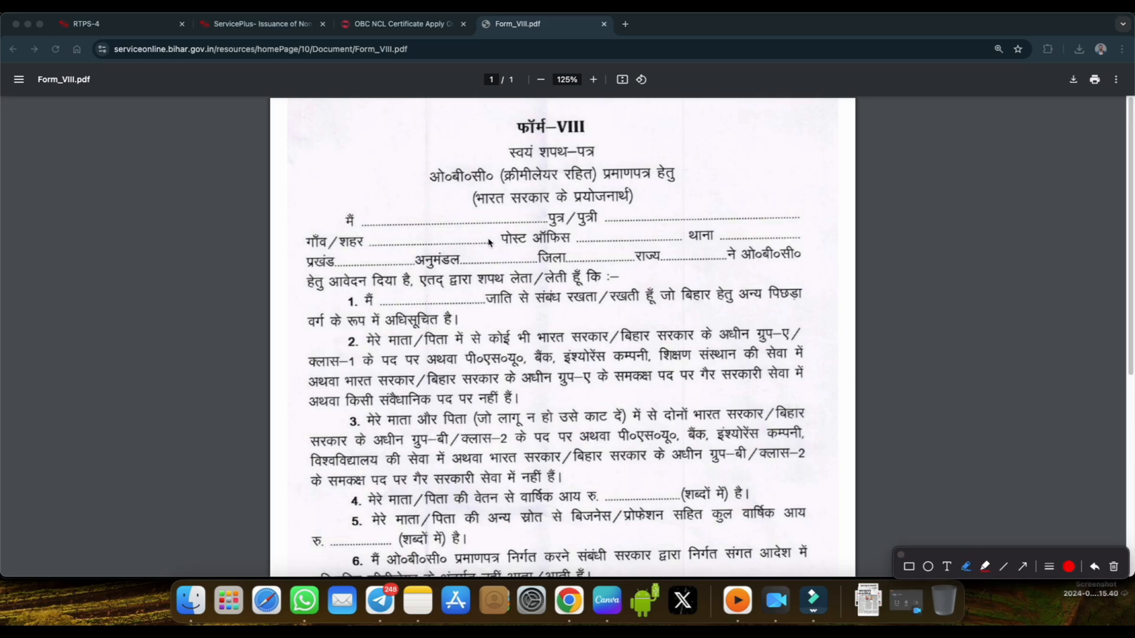
left_click_drag(402, 223, 437, 214)
left_click_drag(623, 220, 659, 215)
left_click_drag(393, 244, 436, 235)
left_click_drag(594, 242, 620, 236)
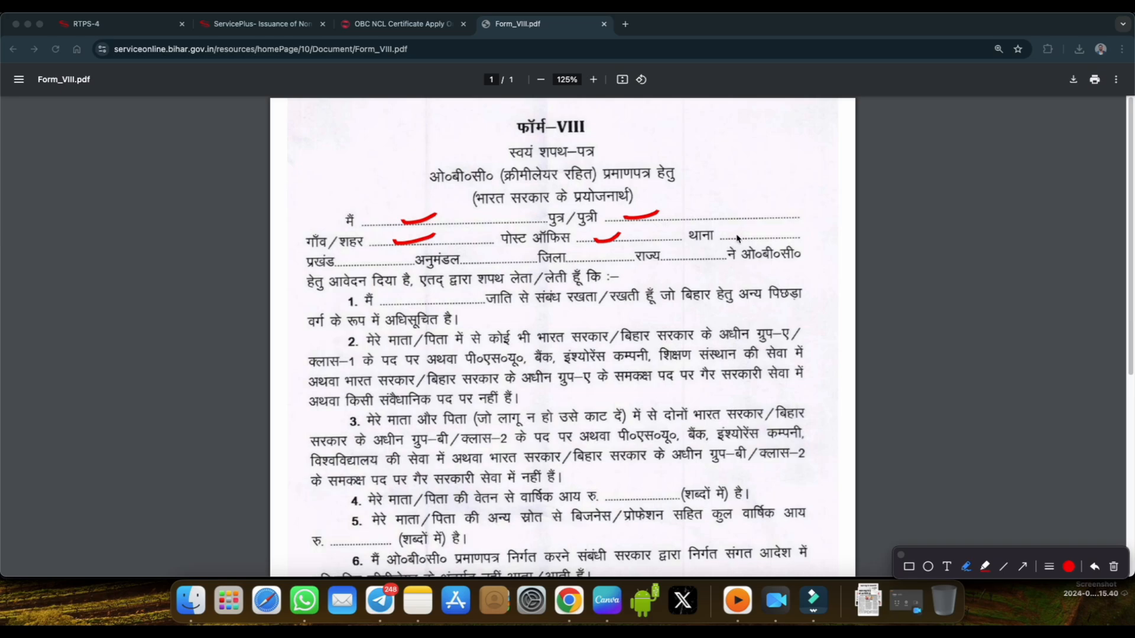
left_click_drag(735, 238, 757, 231)
left_click_drag(358, 265, 379, 257)
left_click_drag(490, 259, 512, 259)
left_click_drag(581, 262, 701, 256)
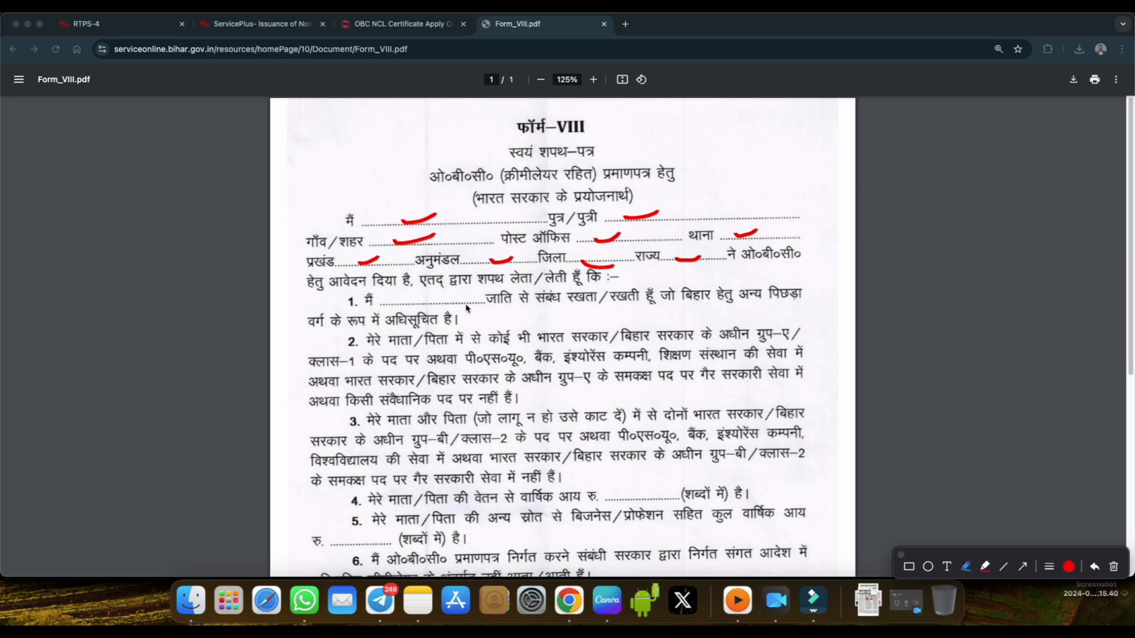
left_click_drag(403, 300, 467, 297)
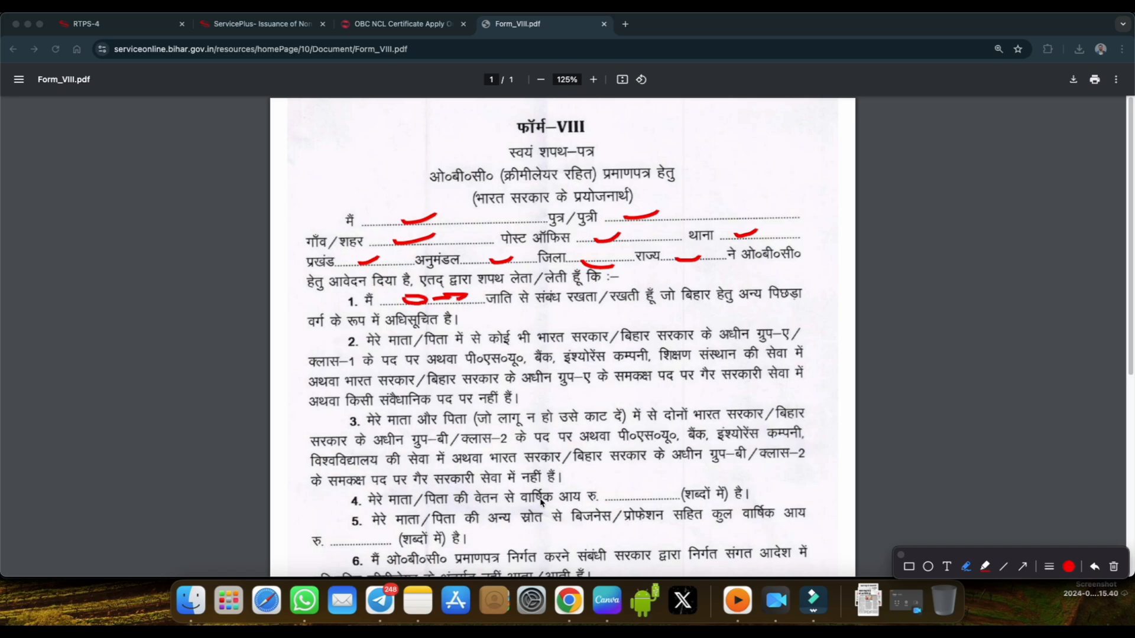
Underline the parents' annual salary income wording in item 4 in red, strike through शब्दों में, and draw a 0 in its blank.
left_click_drag(385, 509, 591, 504)
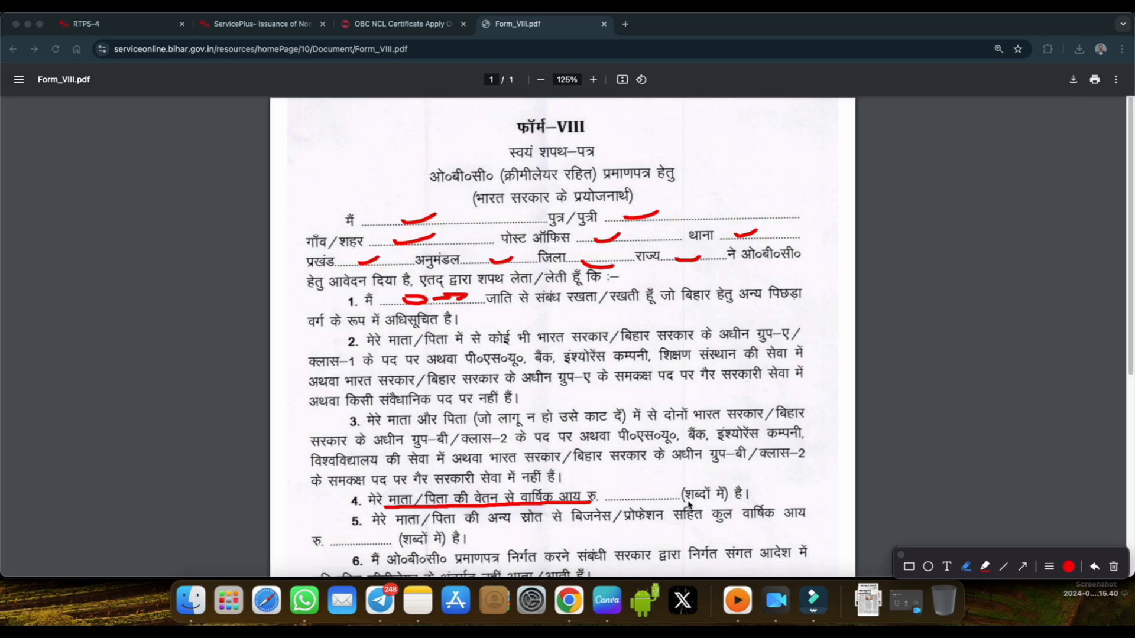
left_click_drag(687, 504, 736, 491)
left_click_drag(634, 493, 643, 492)
Underline the wording of item 5 on total annual income from other sources, mark its amount line in red, and close the annotations.
left_click_drag(384, 524, 691, 524)
left_click_drag(723, 525, 738, 524)
left_click_drag(765, 521, 782, 520)
left_click_drag(790, 520, 805, 518)
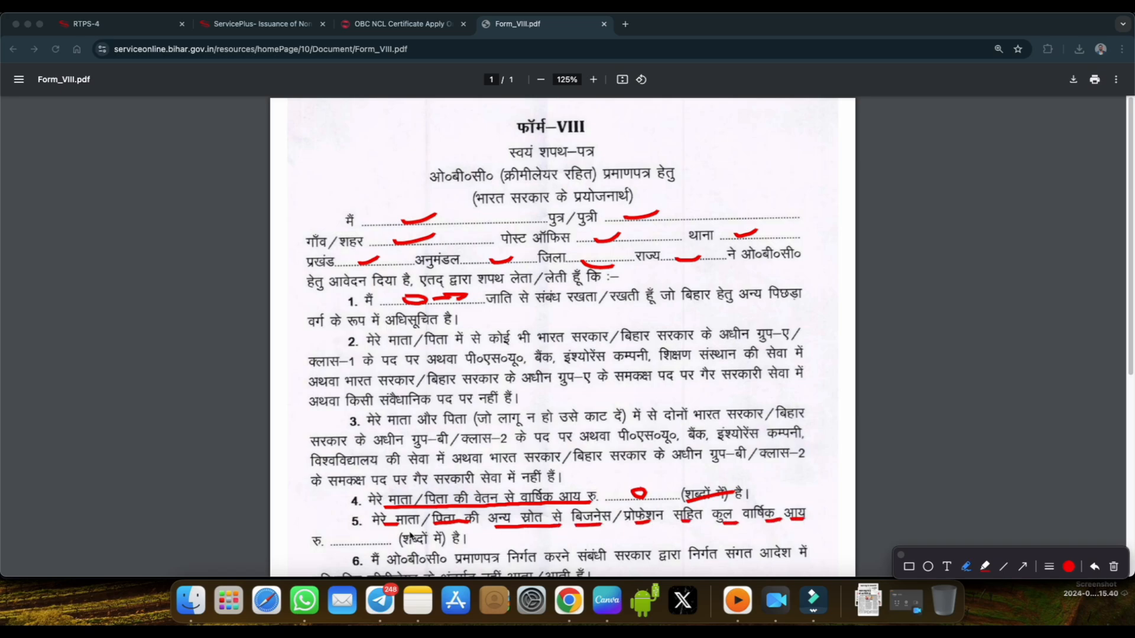
left_click_drag(321, 547, 329, 551)
left_click_drag(405, 550, 426, 550)
left_click(901, 555)
Read the rest of Form VIII down to the signature, place and date lines, and return to the enclosures page.
scroll(678, 519, "down", 4)
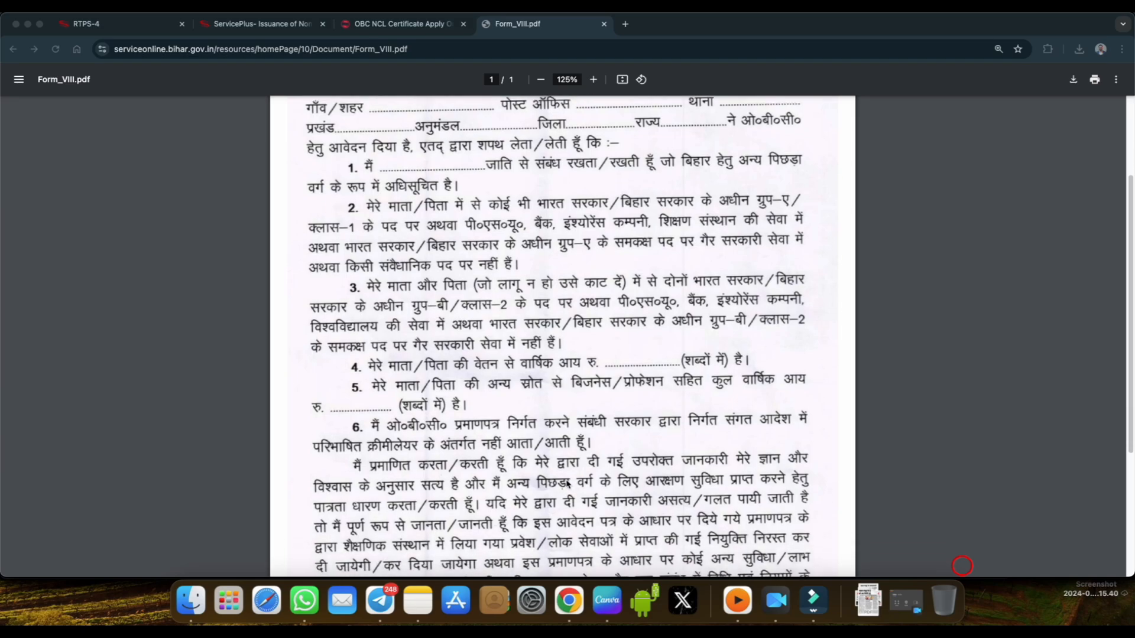
scroll(597, 438, "down", 2)
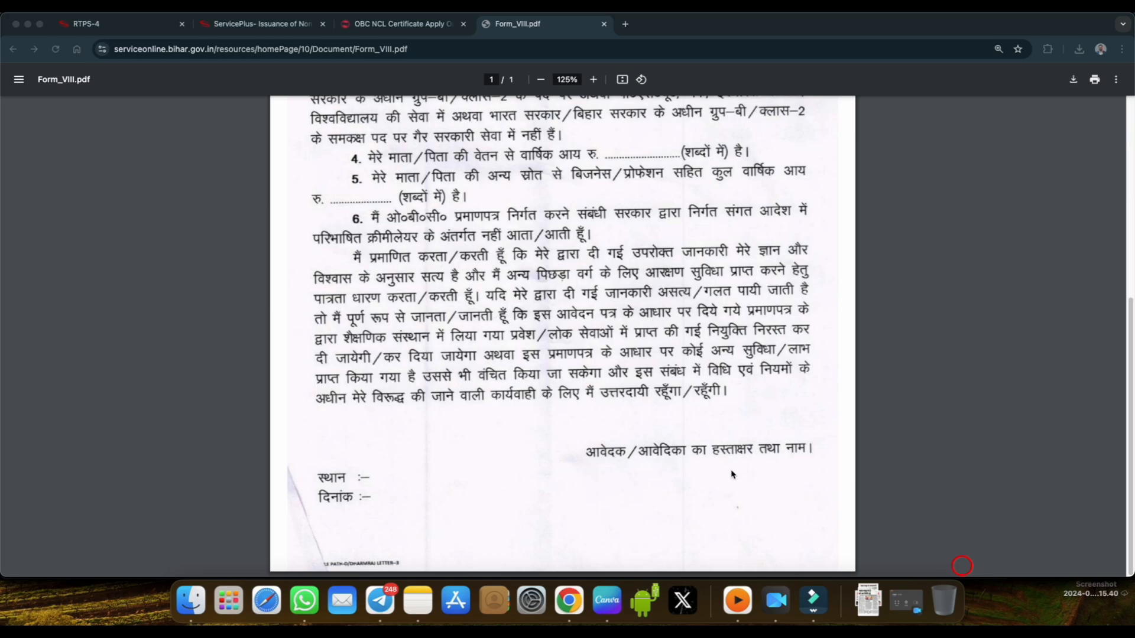
left_click(296, 26)
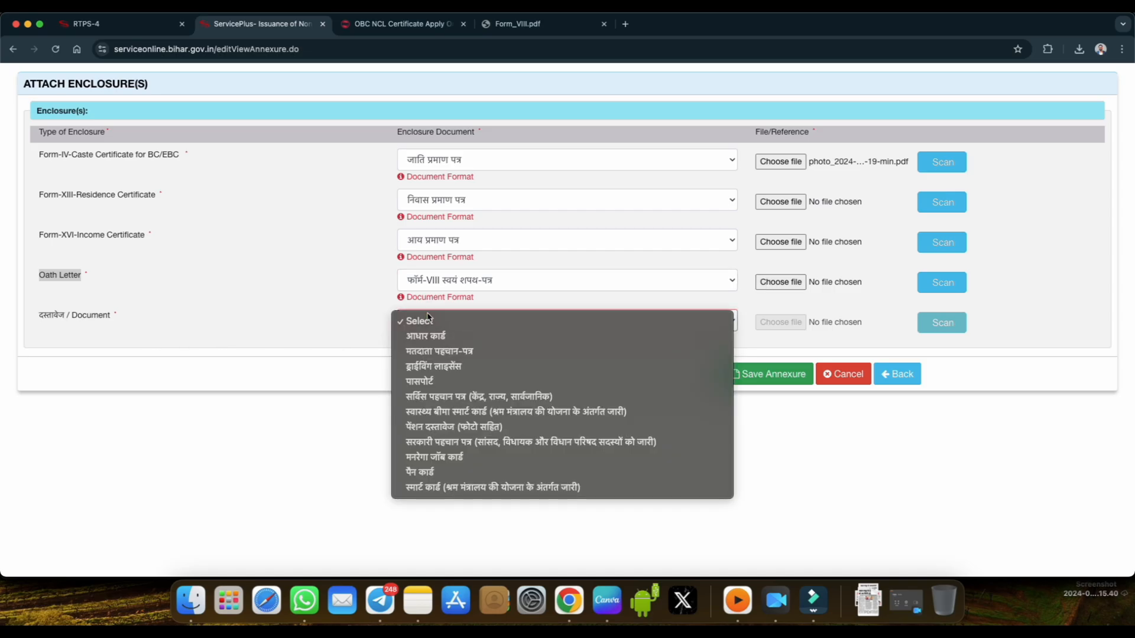
Choose आधार कार्ड as the enclosure for दस्तावेज / Document, attach the remaining enclosure files, and save the annexure.
left_click(430, 319)
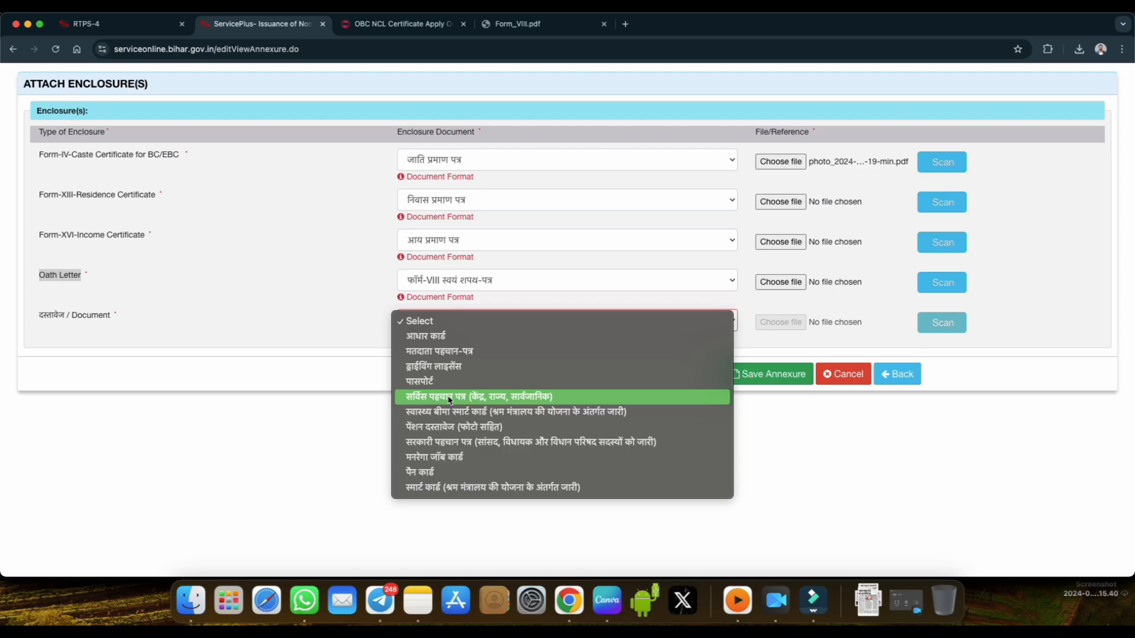
left_click(437, 337)
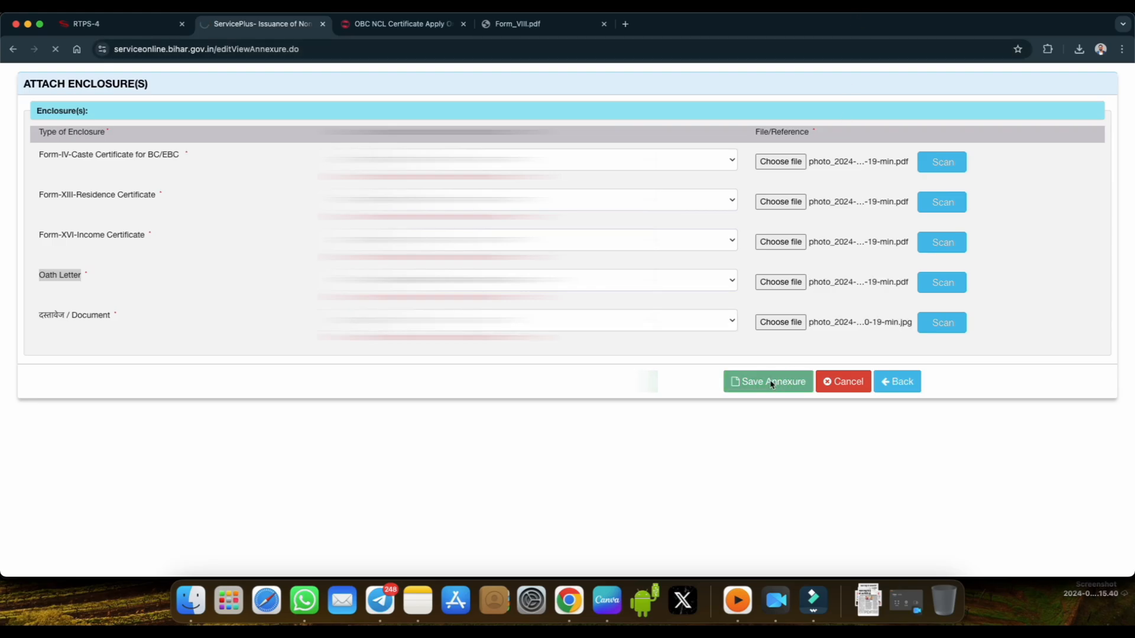
left_click(767, 382)
Review the saved application's preview, from the applicant and address details down through the government service sections.
scroll(567, 319, "down", 15)
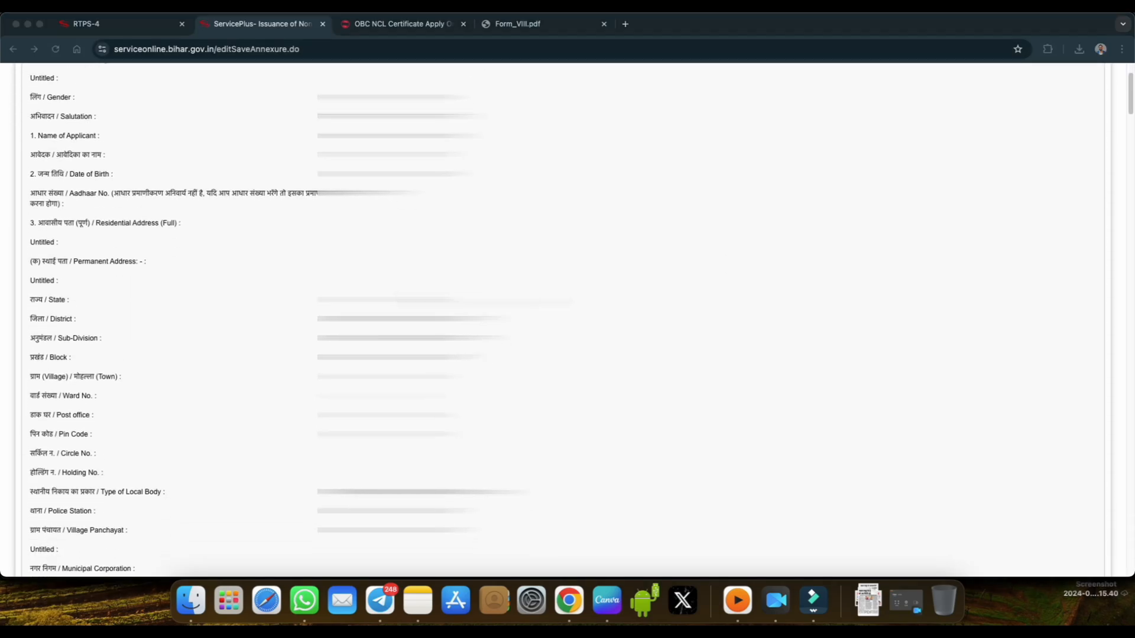
scroll(567, 319, "down", 20)
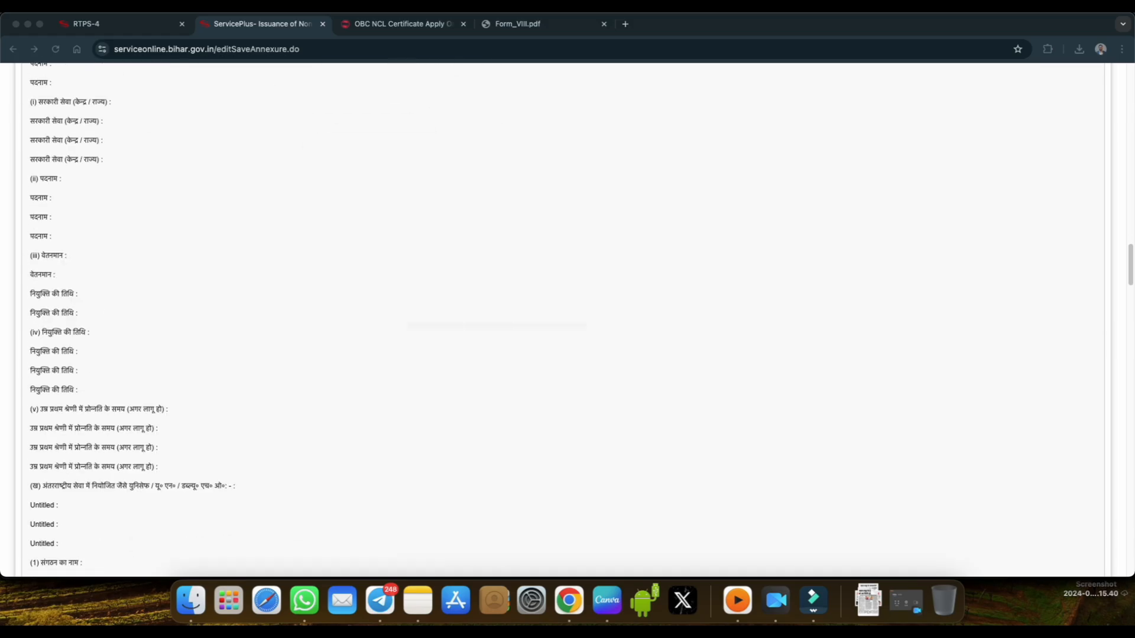
scroll(567, 319, "down", 20)
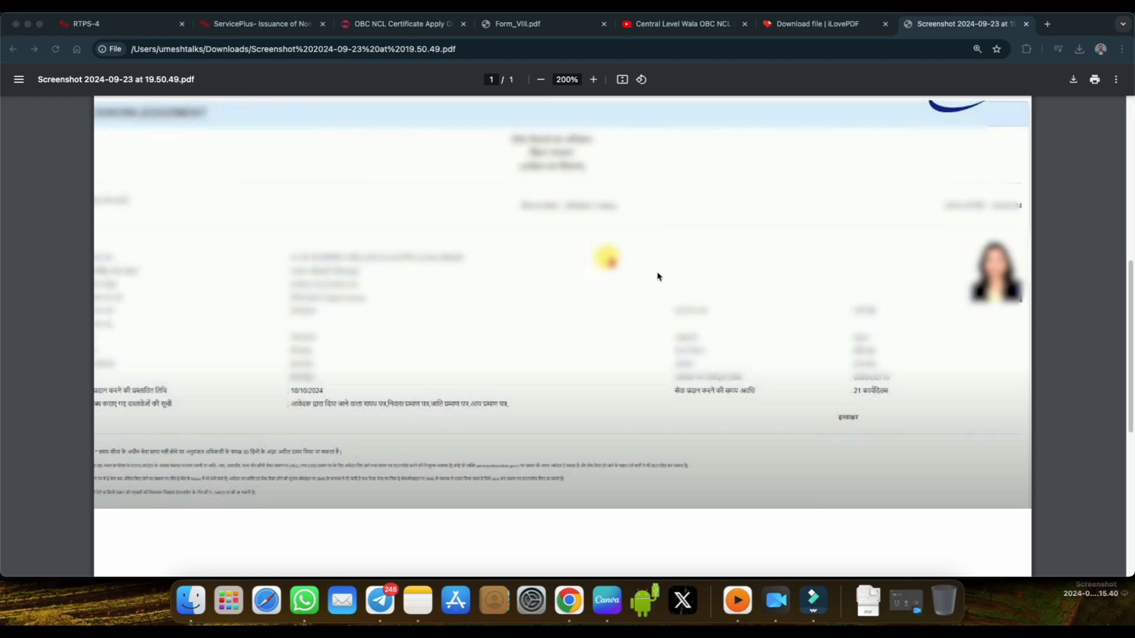
Circle the service period of 21 कार्यदिवस on the acknowledgement in red and add a tick mark above it.
left_click(883, 9)
left_click(966, 566)
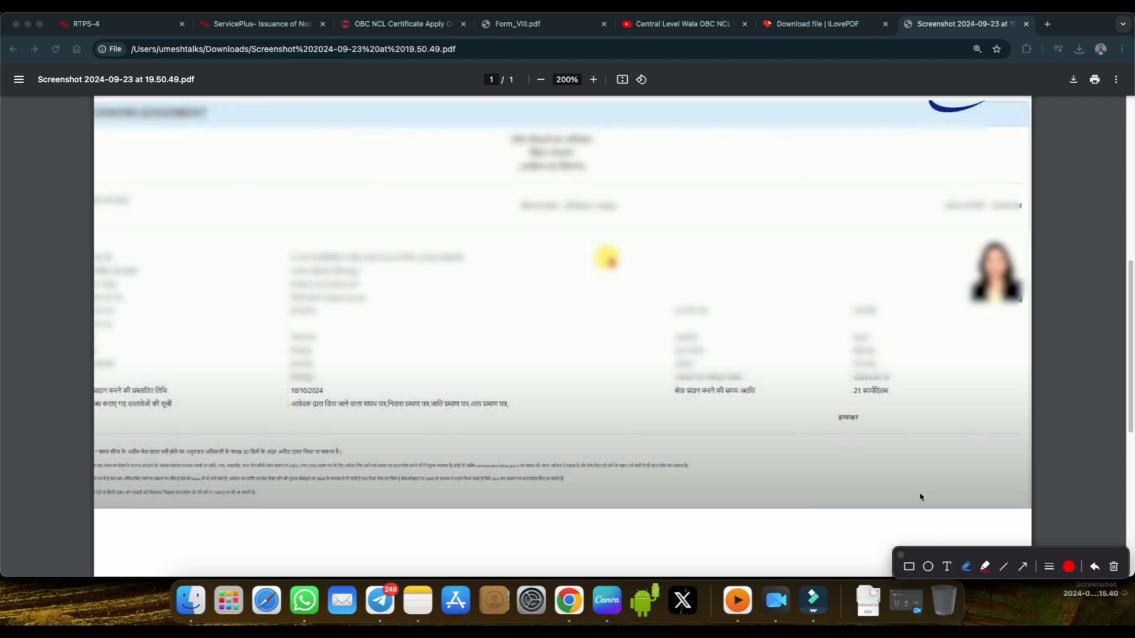
mouse_move(854, 402)
left_mouse_down()
mouse_move(876, 409)
mouse_move(893, 395)
mouse_move(872, 381)
mouse_move(857, 401)
left_mouse_up()
left_click_drag(919, 363, 915, 378)
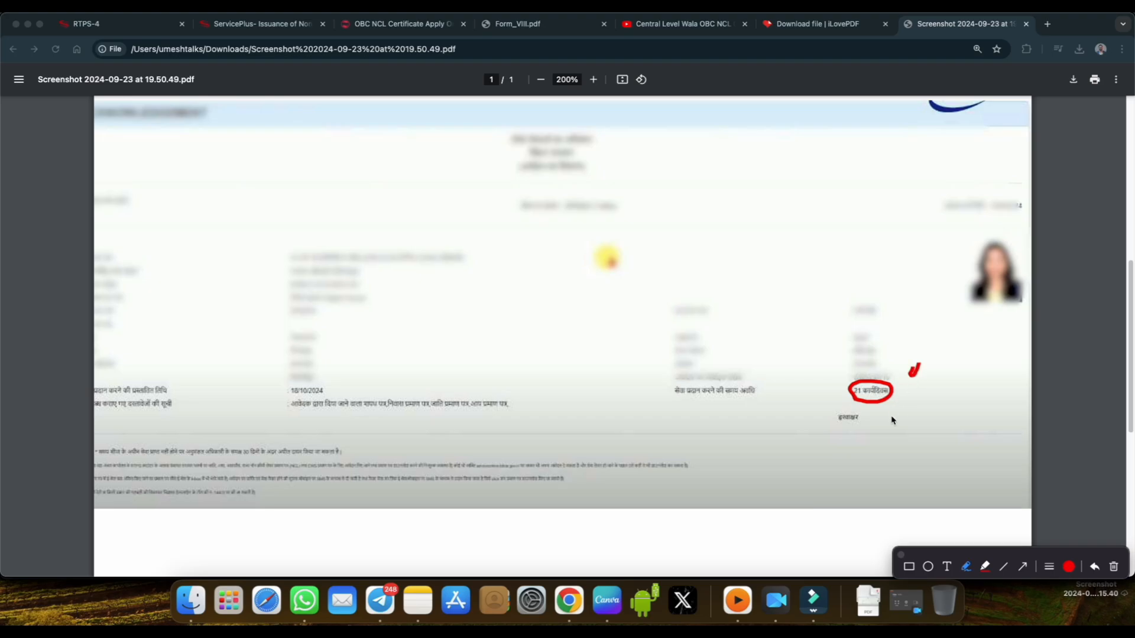
Draw red arrows and marks around the acknowledgement's service period, close the annotations, and close the blur extension page.
mouse_move(886, 431)
left_mouse_down()
mouse_move(884, 415)
mouse_move(885, 431)
mouse_move(889, 423)
left_mouse_up()
left_click_drag(897, 315, 898, 338)
left_click_drag(810, 284, 819, 292)
mouse_move(885, 387)
left_mouse_down()
mouse_move(850, 393)
mouse_move(883, 405)
mouse_move(892, 384)
mouse_move(881, 385)
left_mouse_up()
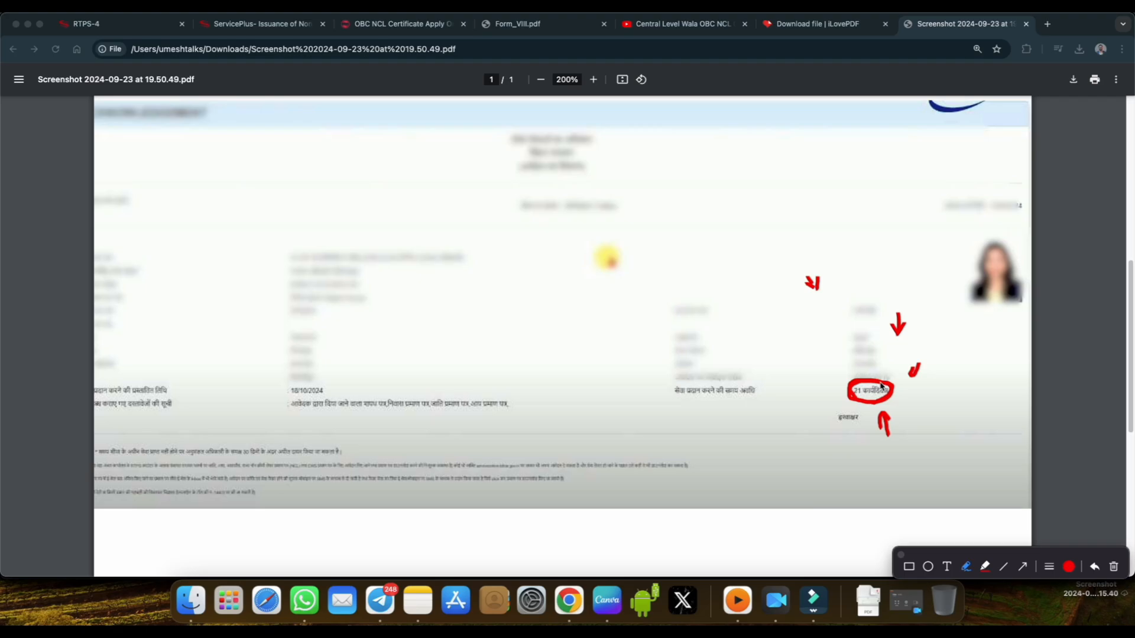
left_click(901, 555)
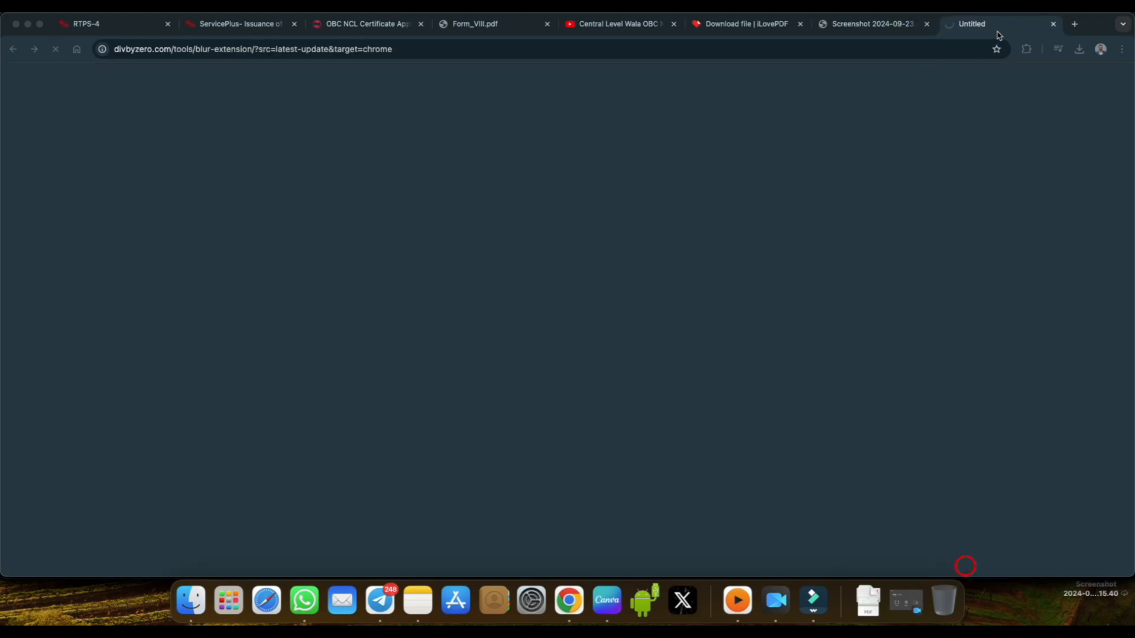
left_click(1052, 23)
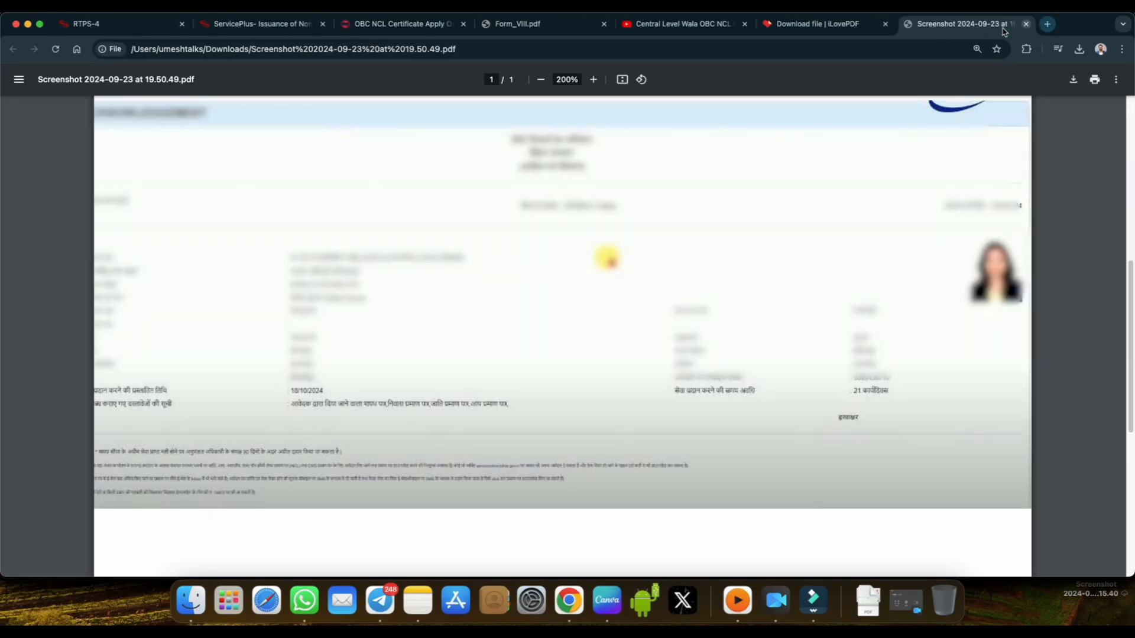
Open the application status form from the RTPS home page, examine tracking through the application reference number, and close the form.
key("super+1")
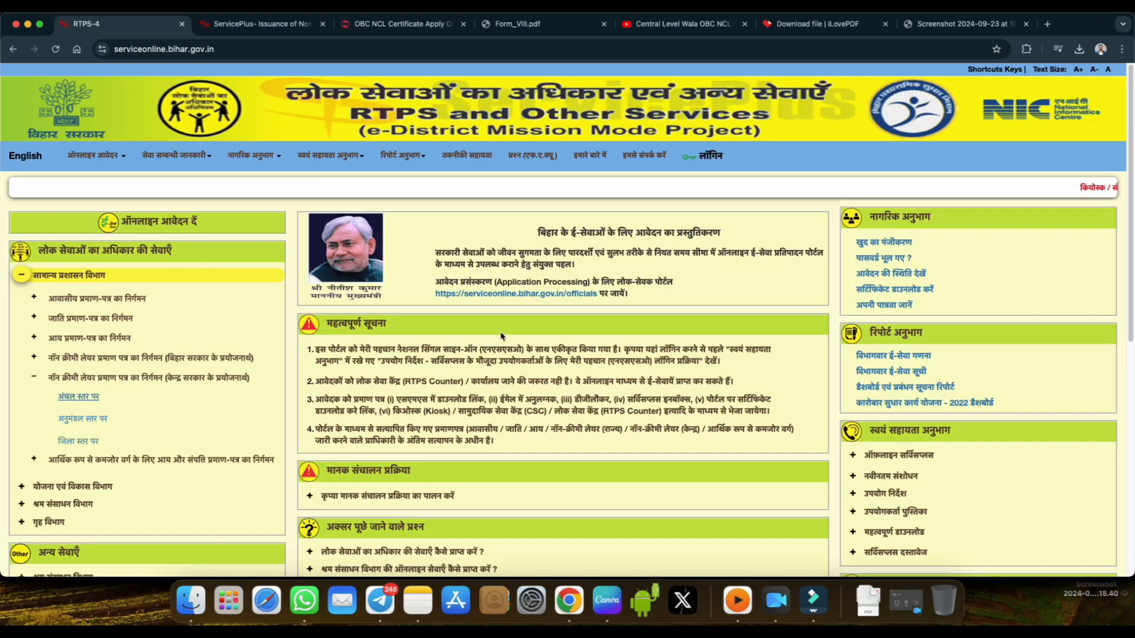
left_click(886, 275)
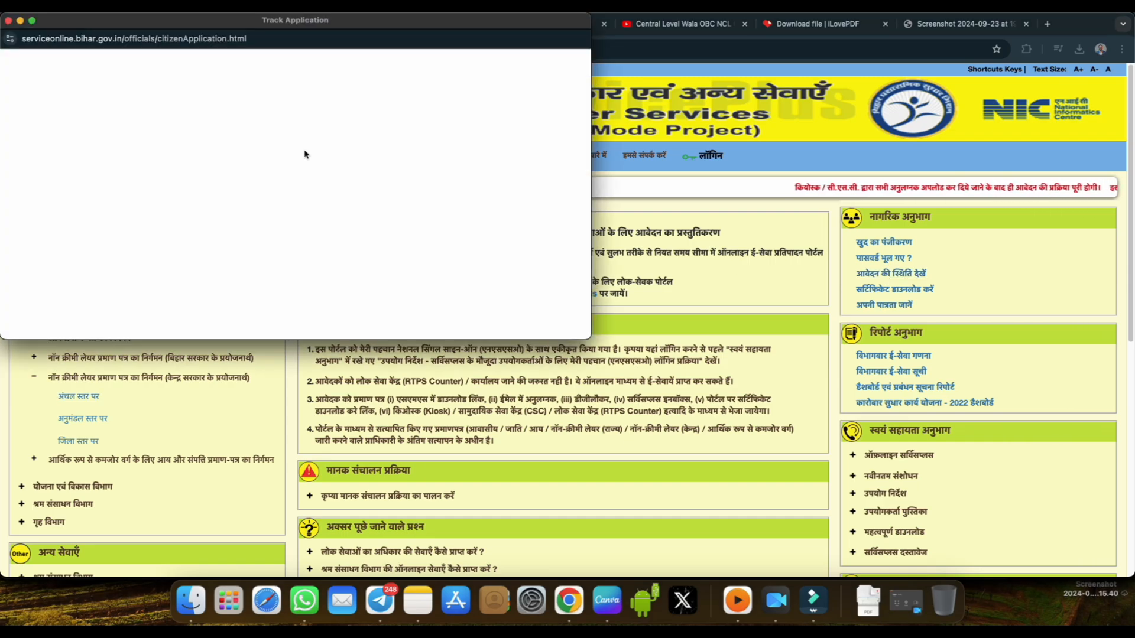
left_click(305, 134)
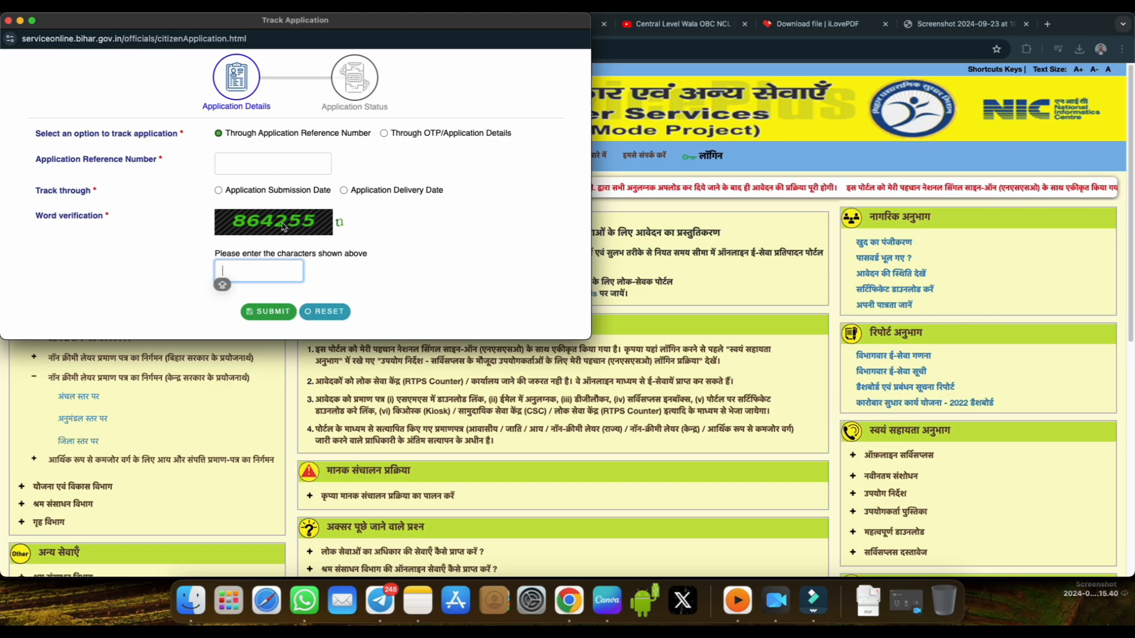
left_click(8, 22)
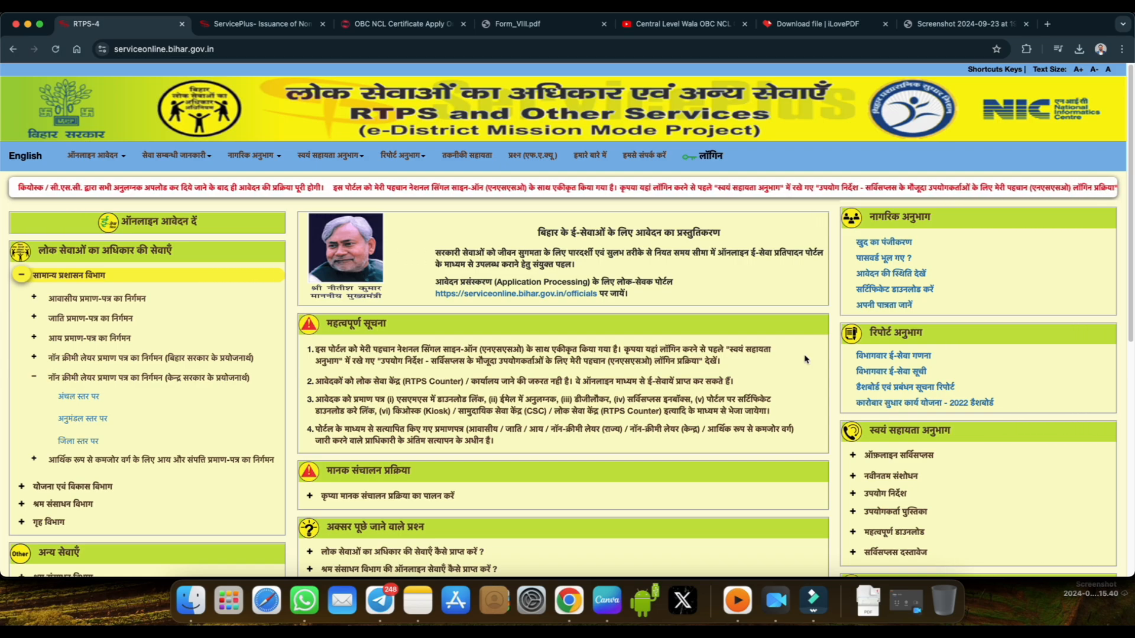
Open the certificate download page and highlight the Application Ref. Number label.
left_click(884, 290)
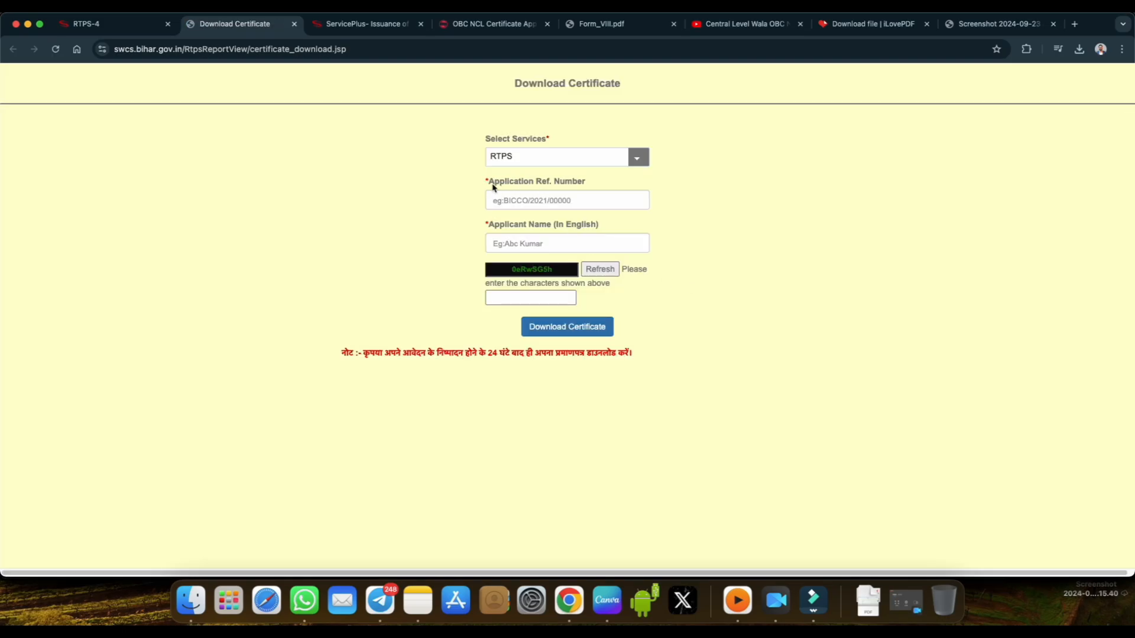
left_click_drag(492, 183, 578, 195)
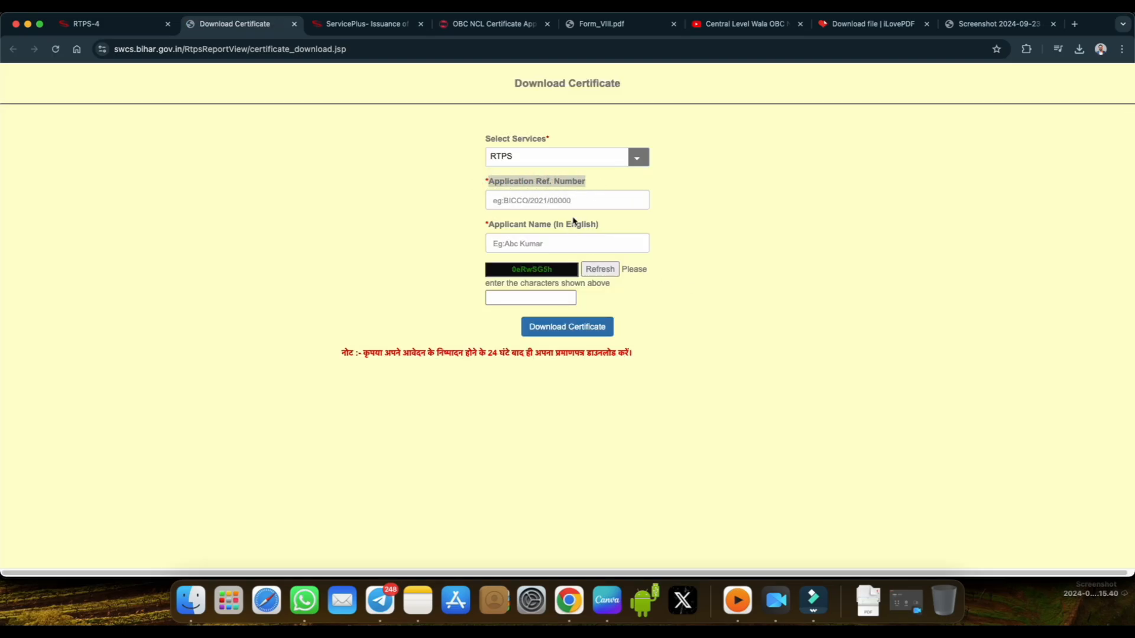